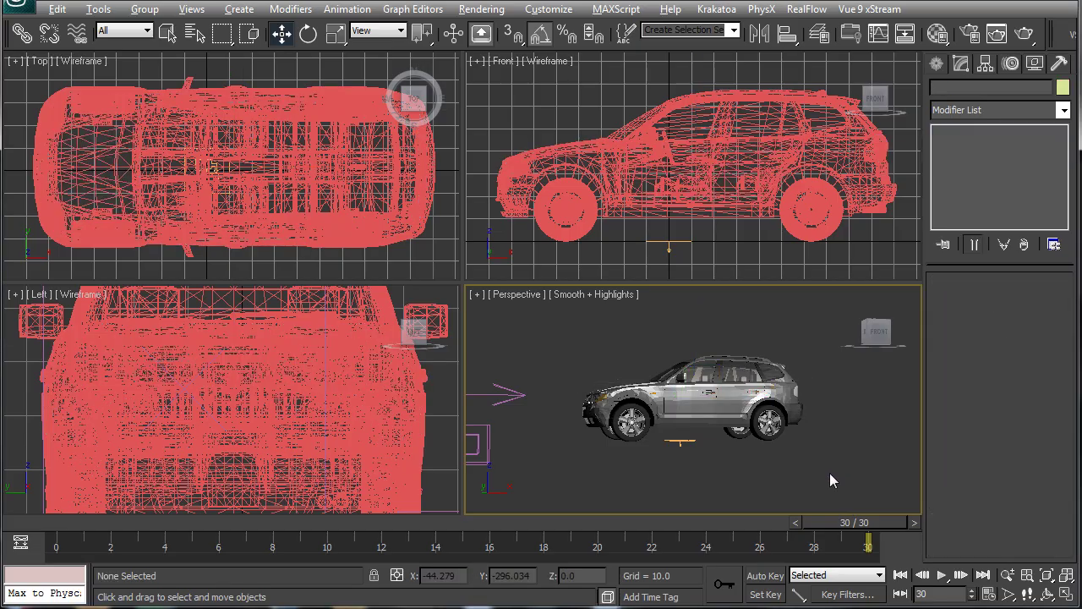
- Maximize the perspective view and check how the car body is split by temporarily lifting its body meshes, undoing the move
{"action": "key", "text": "alt+w"}
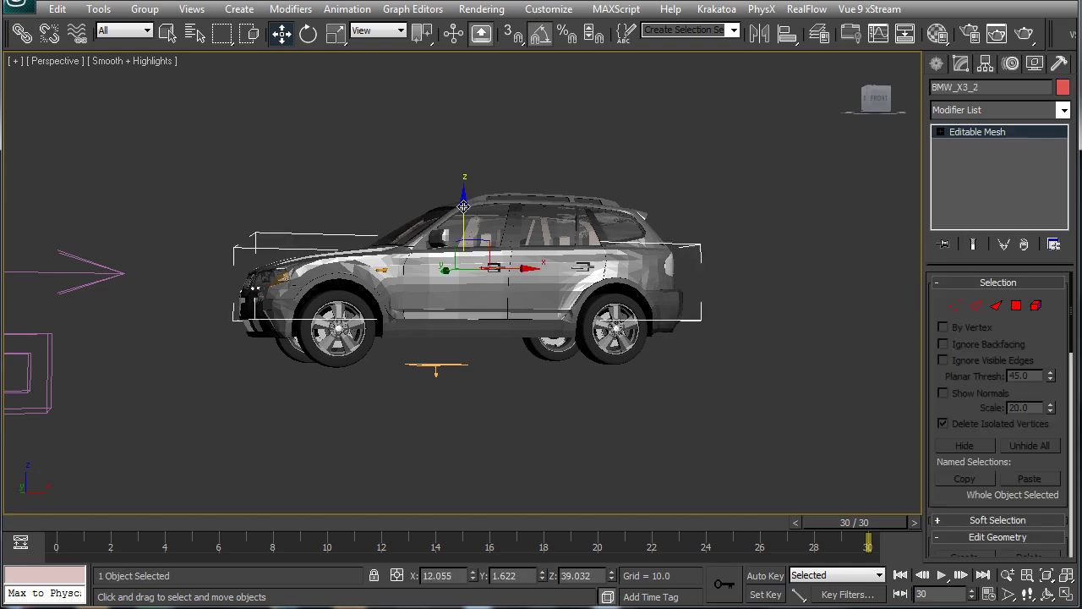
{"action": "left_click_drag", "start_coordinate": [463, 207], "coordinate": [463, 134]}
{"action": "right_click", "coordinate": [463, 133]}
{"action": "middle_click_drag", "start_coordinate": [549, 373], "coordinate": [573, 403], "text": "alt"}
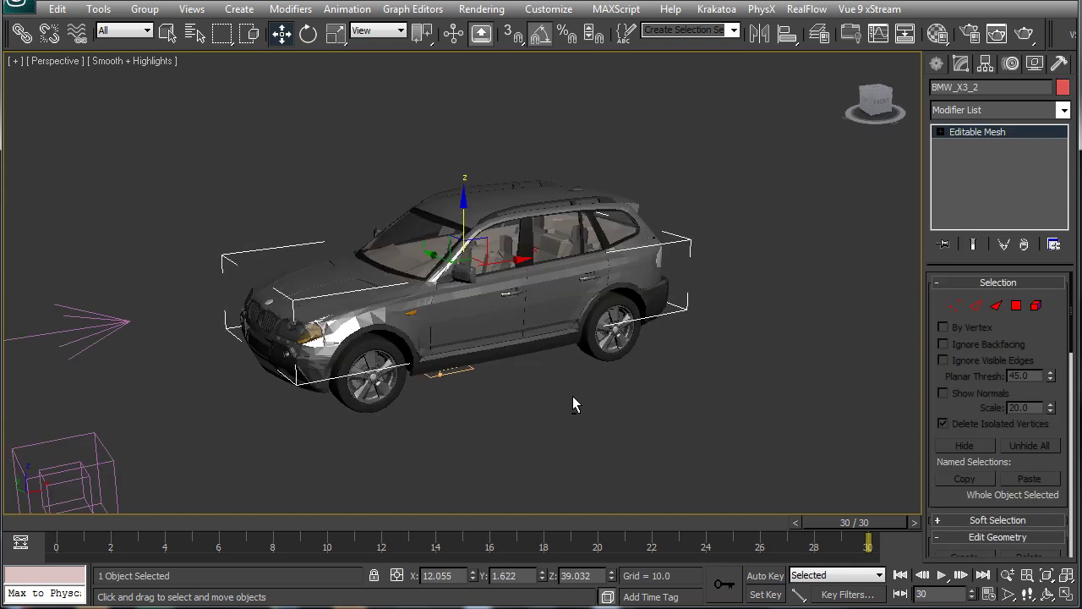
{"action": "left_click", "coordinate": [469, 192]}
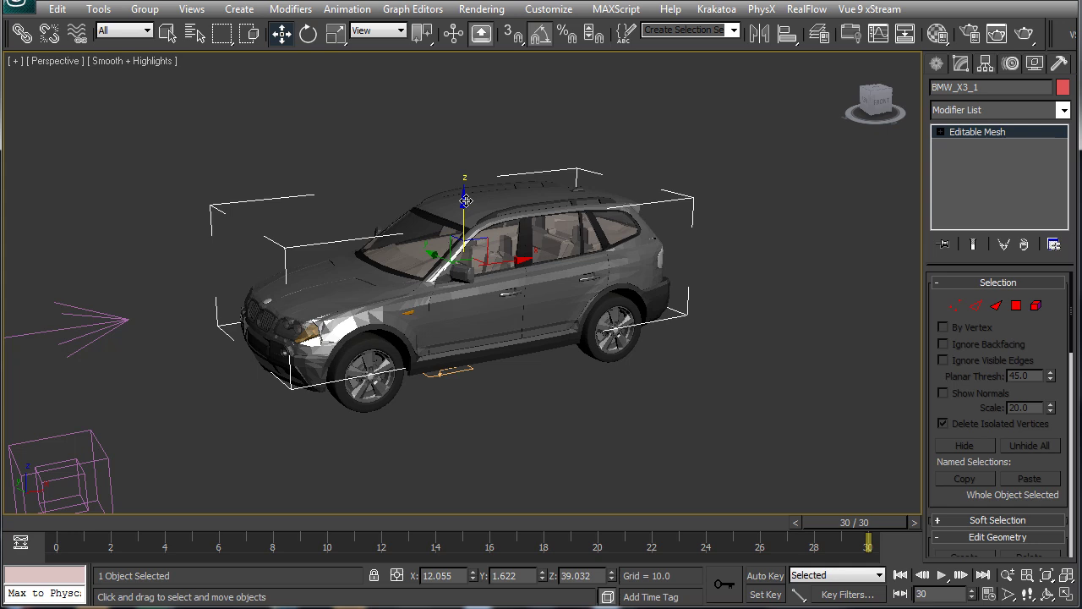
{"action": "left_click_drag", "start_coordinate": [465, 200], "coordinate": [460, 116]}
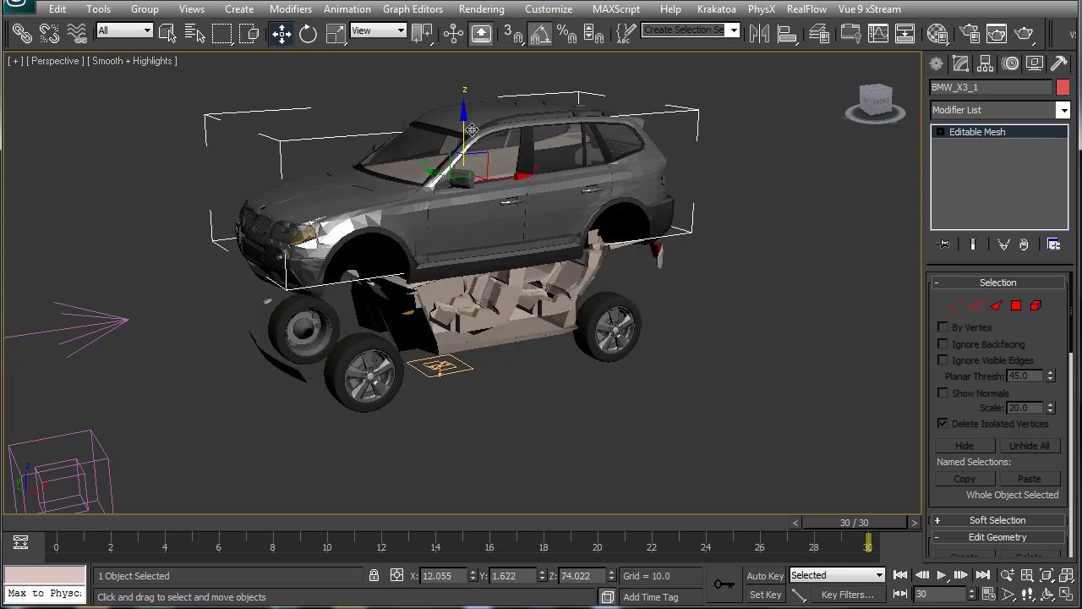
{"action": "key", "text": "ctrl+z"}
- Check which parts are separate objects by temporarily lifting a front wheel rim and the lower trim, restoring each one
{"action": "left_click", "coordinate": [360, 288]}
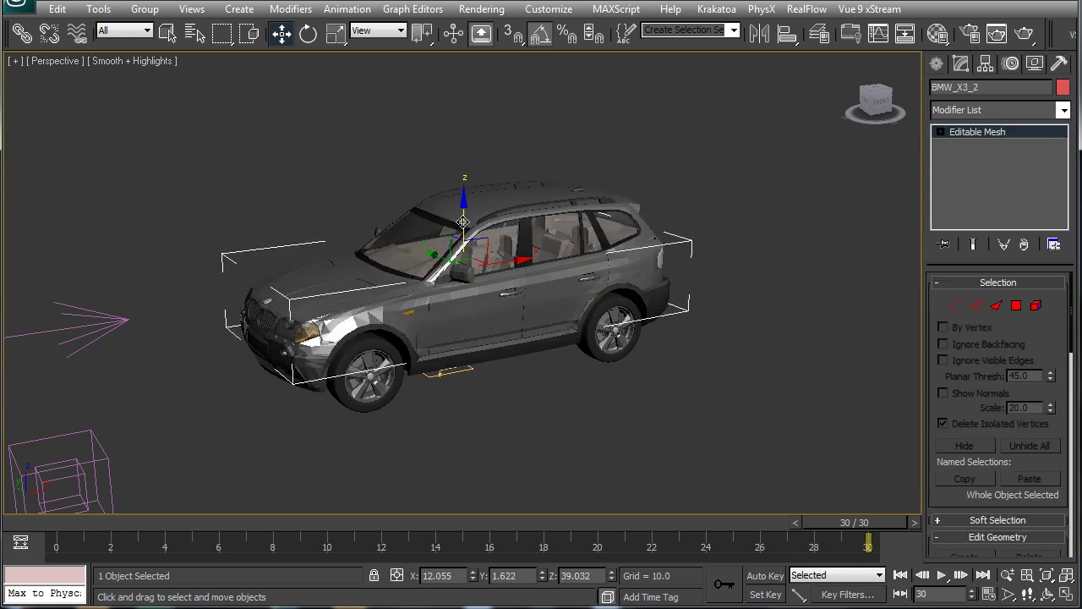
{"action": "left_click", "coordinate": [391, 347]}
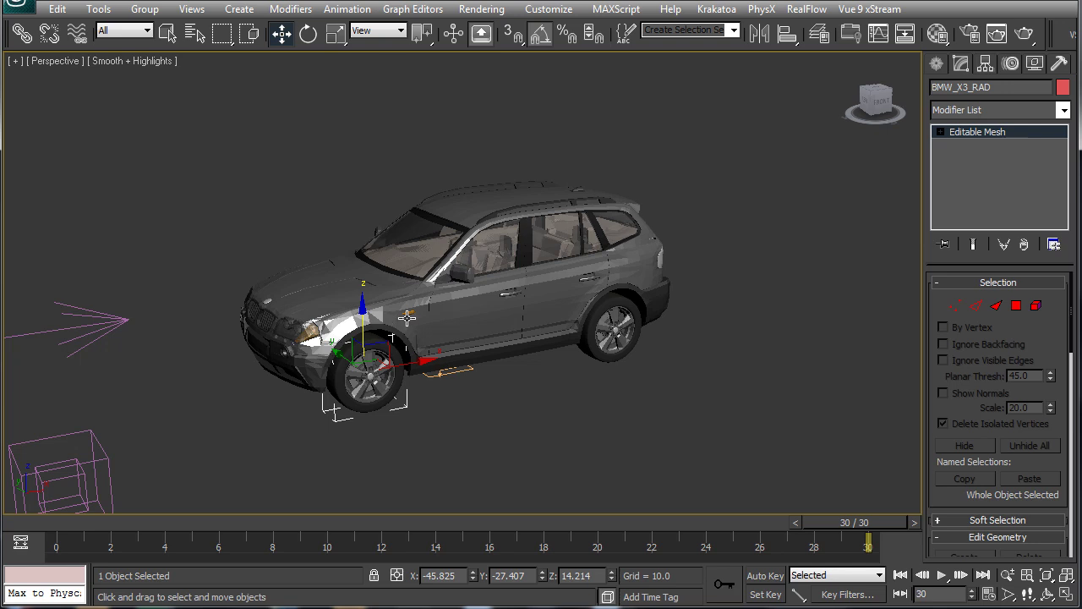
{"action": "left_click_drag", "start_coordinate": [360, 317], "coordinate": [371, 244]}
{"action": "right_click", "coordinate": [371, 244]}
{"action": "left_click", "coordinate": [289, 341]}
{"action": "left_click_drag", "start_coordinate": [463, 222], "coordinate": [466, 188]}
{"action": "key", "text": "ctrl+z"}
{"action": "right_click", "coordinate": [465, 188]}
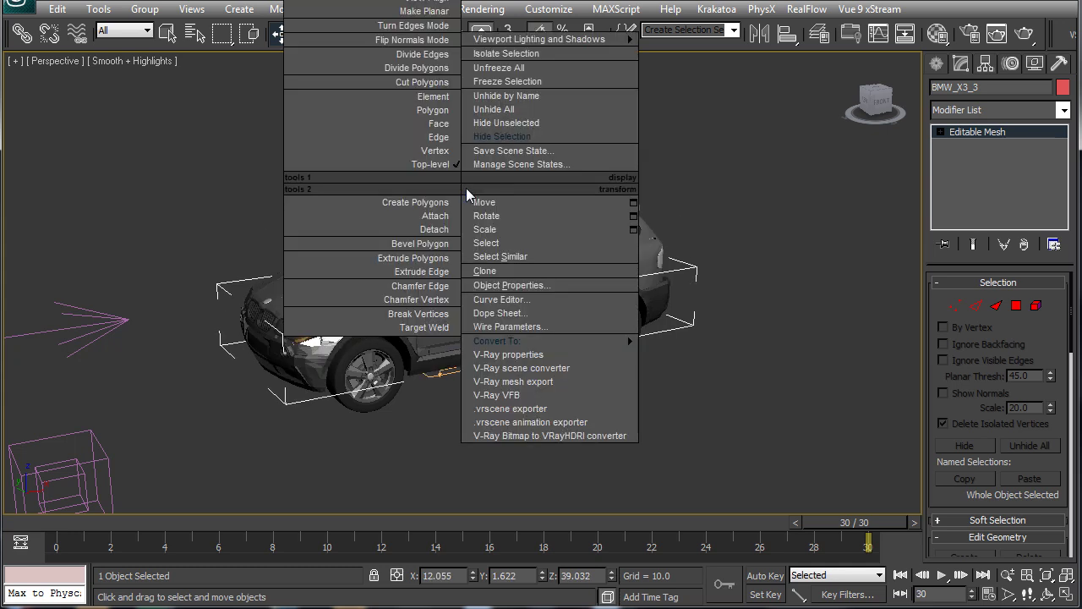
{"action": "left_click", "coordinate": [718, 270]}
- Select all the wheel objects without the body meshes and hide them
{"action": "mouse_move", "coordinate": [501, 445]}
{"action": "middle_mouse_down", "text": "alt"}
{"action": "mouse_move", "coordinate": [436, 438]}
{"action": "mouse_move", "coordinate": [453, 437]}
{"action": "mouse_move", "coordinate": [429, 421]}
{"action": "mouse_move", "coordinate": [444, 429]}
{"action": "middle_mouse_up", "text": "alt"}
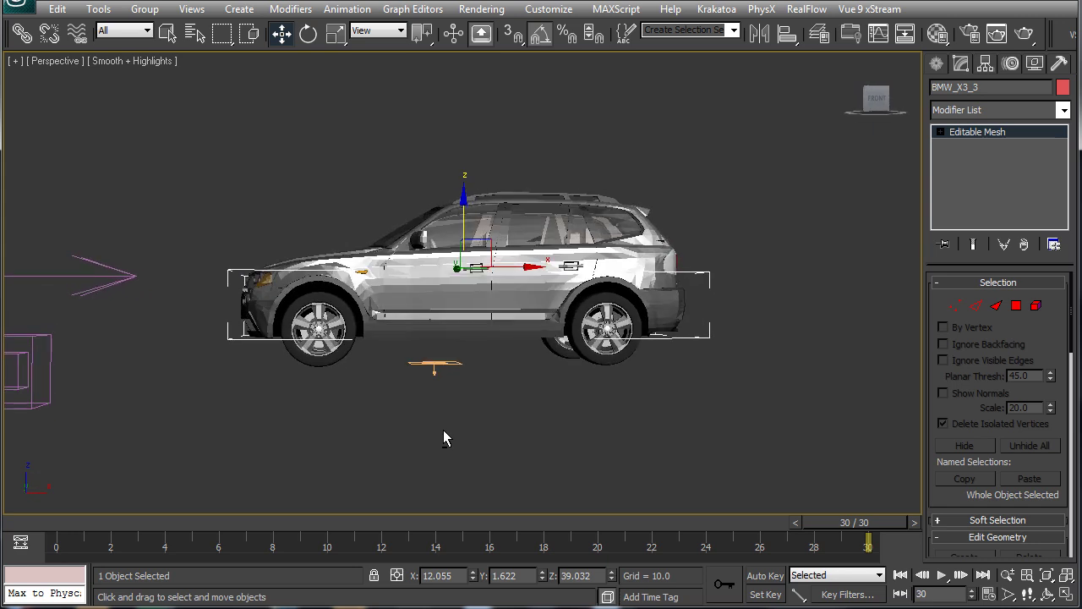
{"action": "left_click_drag", "start_coordinate": [345, 376], "coordinate": [302, 315]}
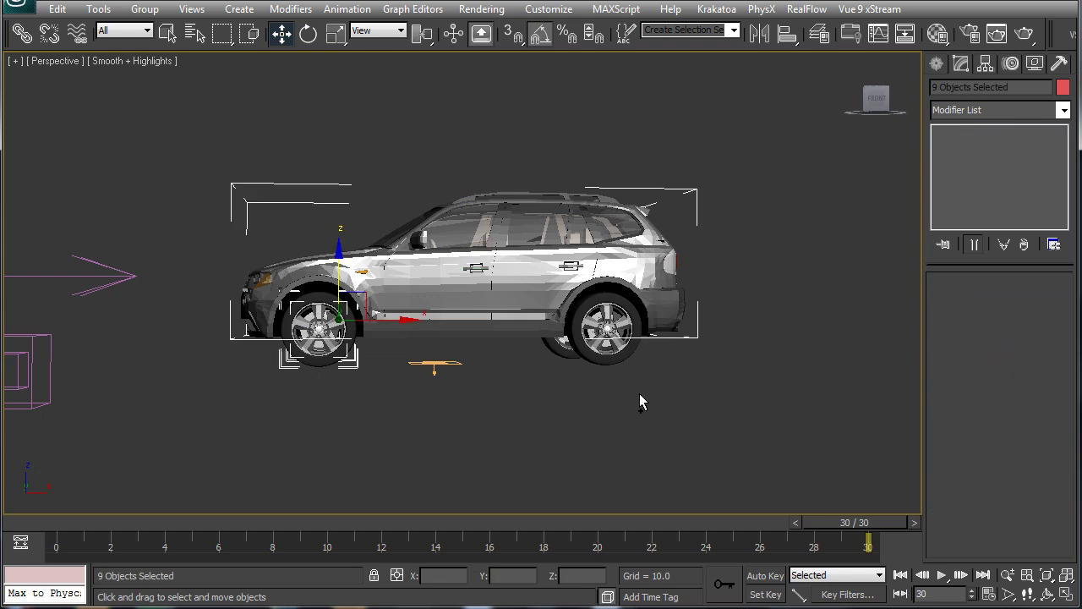
{"action": "left_click_drag", "start_coordinate": [590, 331], "coordinate": [590, 332], "text": "ctrl"}
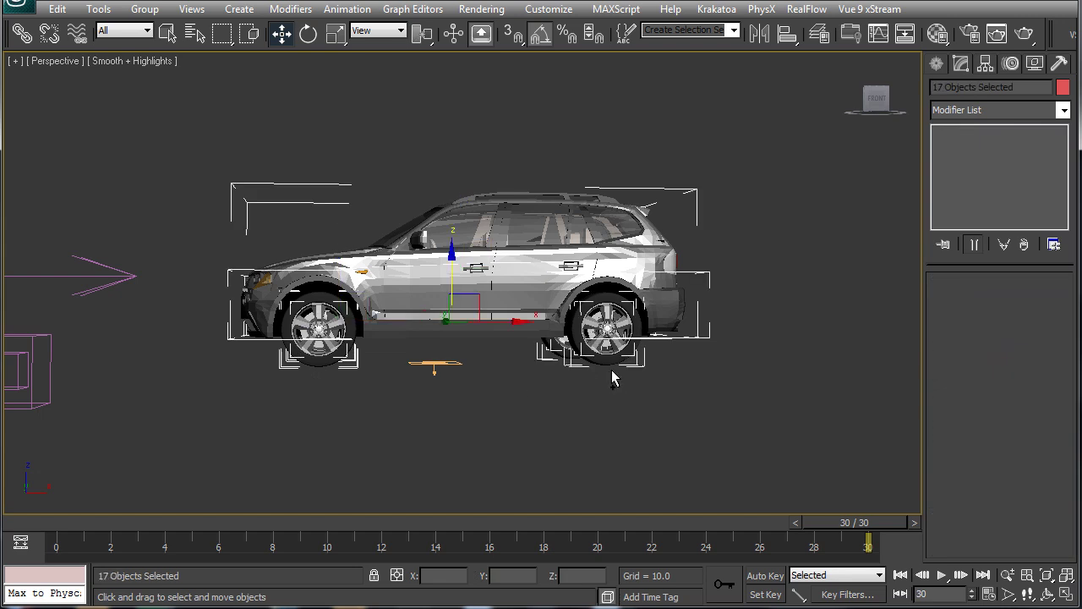
{"action": "left_click", "coordinate": [664, 317], "text": "alt"}
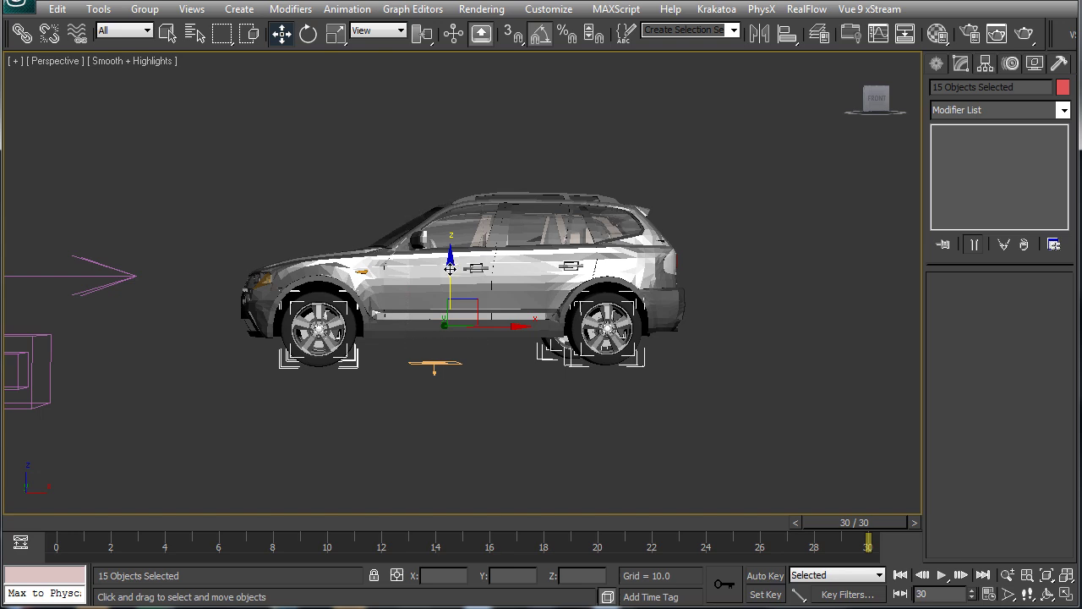
{"action": "left_click_drag", "start_coordinate": [450, 268], "coordinate": [453, 129]}
{"action": "right_click", "coordinate": [453, 128]}
{"action": "middle_click_drag", "start_coordinate": [643, 391], "coordinate": [499, 389], "text": "alt"}
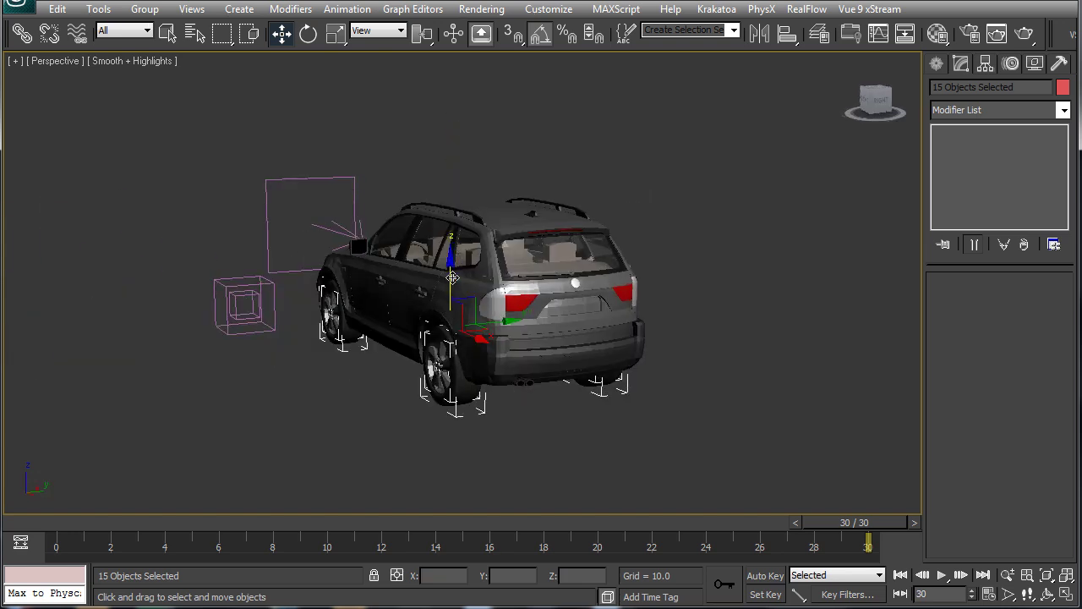
{"action": "left_click_drag", "start_coordinate": [451, 276], "coordinate": [450, 215]}
{"action": "right_click", "coordinate": [450, 214]}
{"action": "right_click", "coordinate": [454, 372]}
{"action": "left_click", "coordinate": [494, 319]}
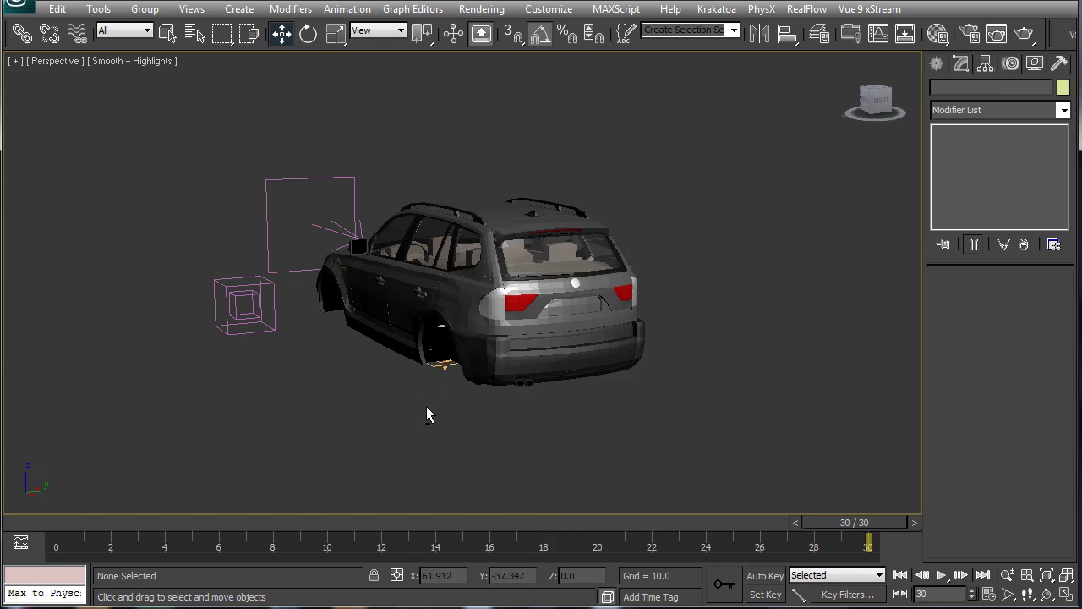
- Select all the remaining car body objects and convert them to Editable Poly
{"action": "middle_click_drag", "start_coordinate": [426, 406], "coordinate": [504, 407], "text": "alt"}
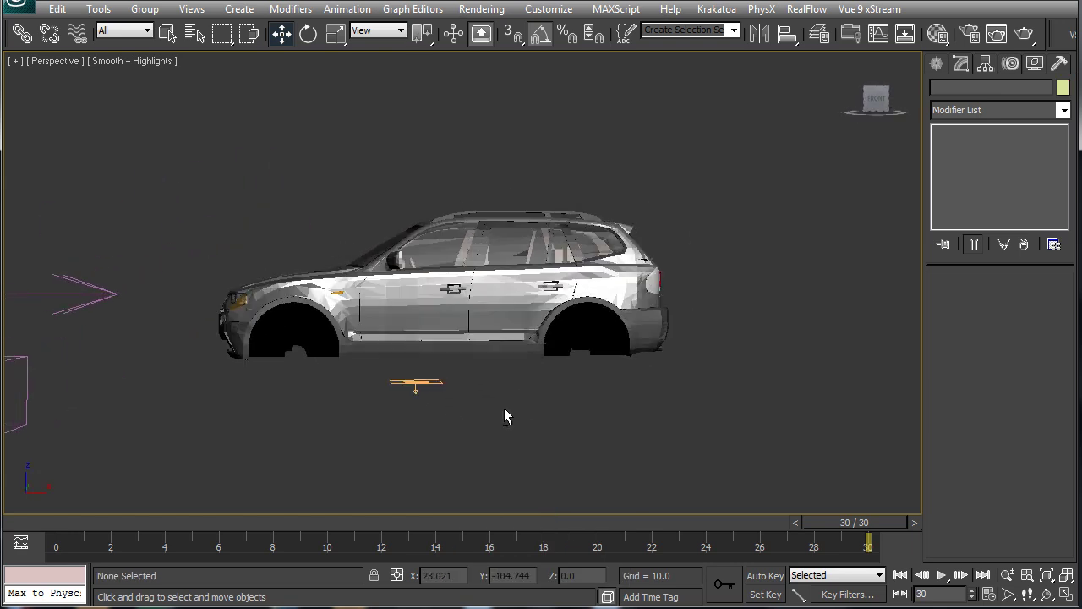
{"action": "left_click_drag", "start_coordinate": [174, 168], "coordinate": [713, 360]}
{"action": "right_click", "coordinate": [690, 301]}
{"action": "mouse_move", "coordinate": [646, 452]}
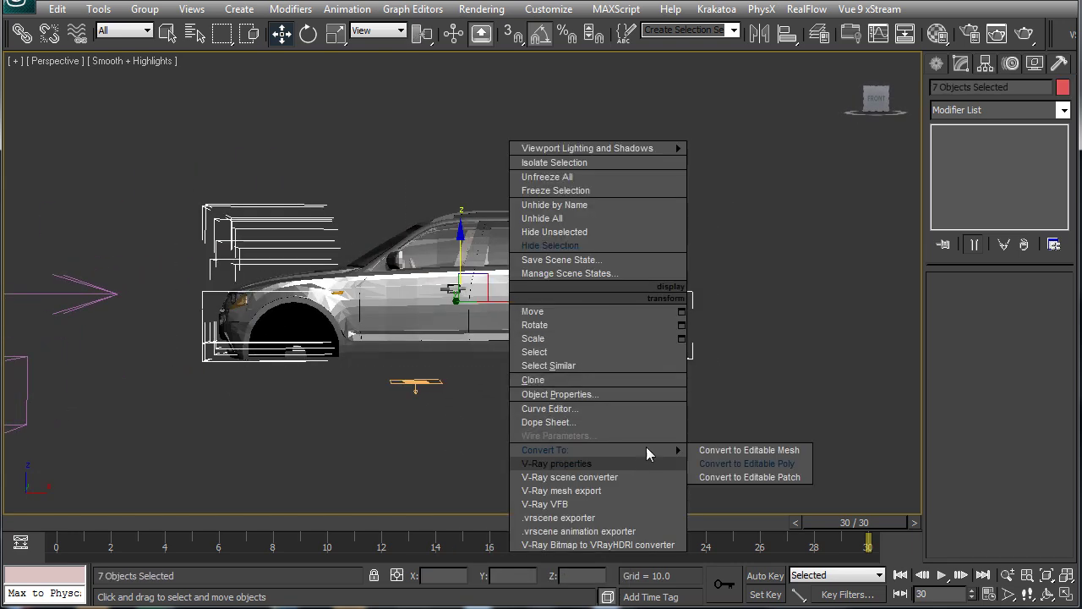
{"action": "left_click", "coordinate": [719, 462]}
{"action": "right_click", "coordinate": [495, 303]}
{"action": "mouse_move", "coordinate": [601, 462]}
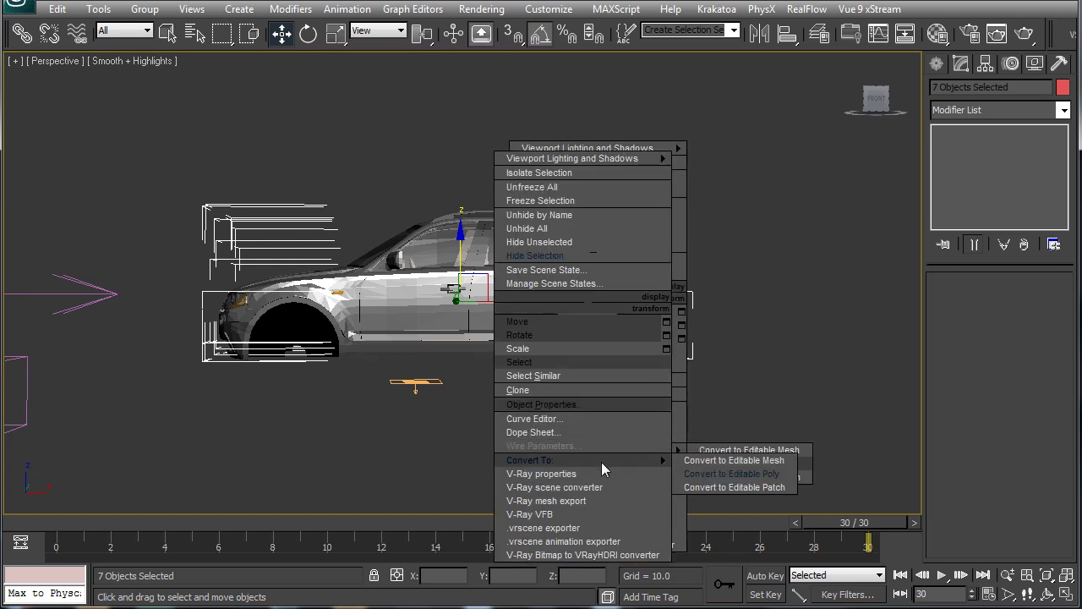
{"action": "left_click", "coordinate": [709, 474]}
{"action": "left_click", "coordinate": [709, 471]}
- Attach the other car body objects to BMW_X3_2 so the body becomes a single mesh
{"action": "left_click", "coordinate": [991, 400]}
{"action": "left_click_drag", "start_coordinate": [753, 230], "coordinate": [752, 306]}
{"action": "left_click", "coordinate": [981, 590]}
{"action": "left_click", "coordinate": [758, 333]}
- Extend the timeline's end time to frame 100 and return to frame 0
{"action": "middle_click_drag", "start_coordinate": [768, 342], "coordinate": [596, 398], "text": "alt"}
{"action": "right_click_drag", "start_coordinate": [817, 546], "coordinate": [495, 556], "text": "ctrl+alt"}
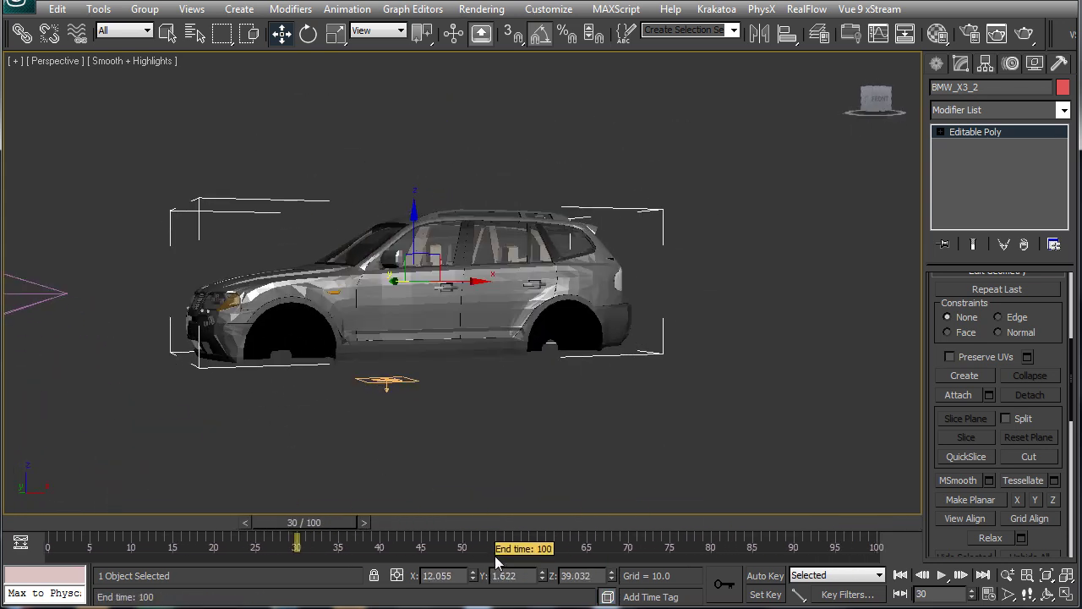
{"action": "middle_click_drag", "start_coordinate": [590, 404], "coordinate": [650, 390]}
{"action": "left_click_drag", "start_coordinate": [304, 522], "coordinate": [24, 525]}
- Instance the opacity map of the green 01 - Default sub-material into the fourth material slot and name it mask
{"action": "left_click", "coordinate": [936, 35]}
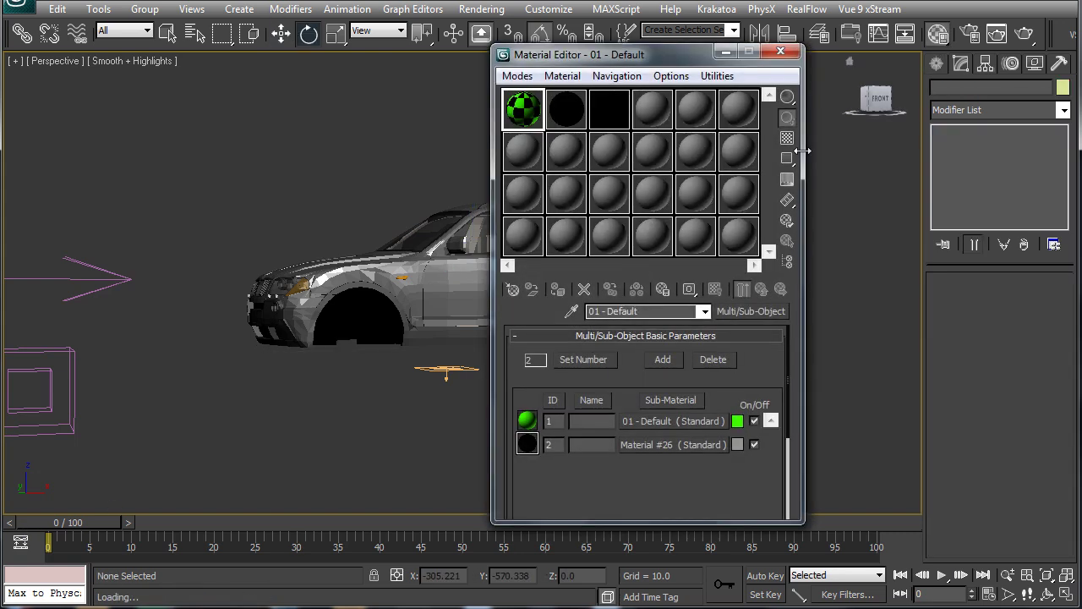
{"action": "left_click", "coordinate": [674, 427]}
{"action": "left_click_drag", "start_coordinate": [760, 456], "coordinate": [667, 127]}
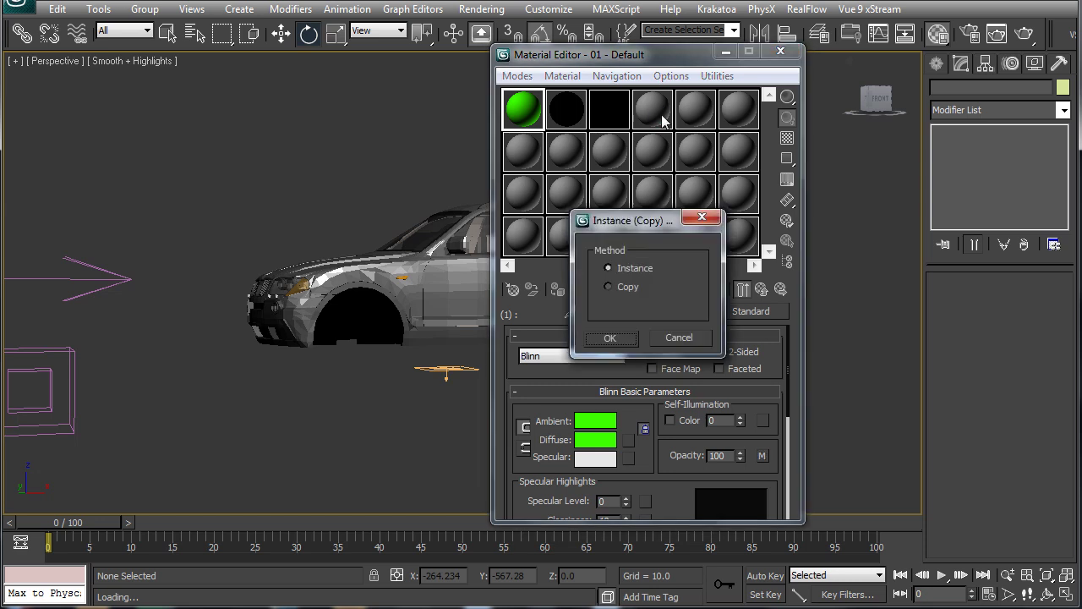
{"action": "left_click", "coordinate": [620, 337]}
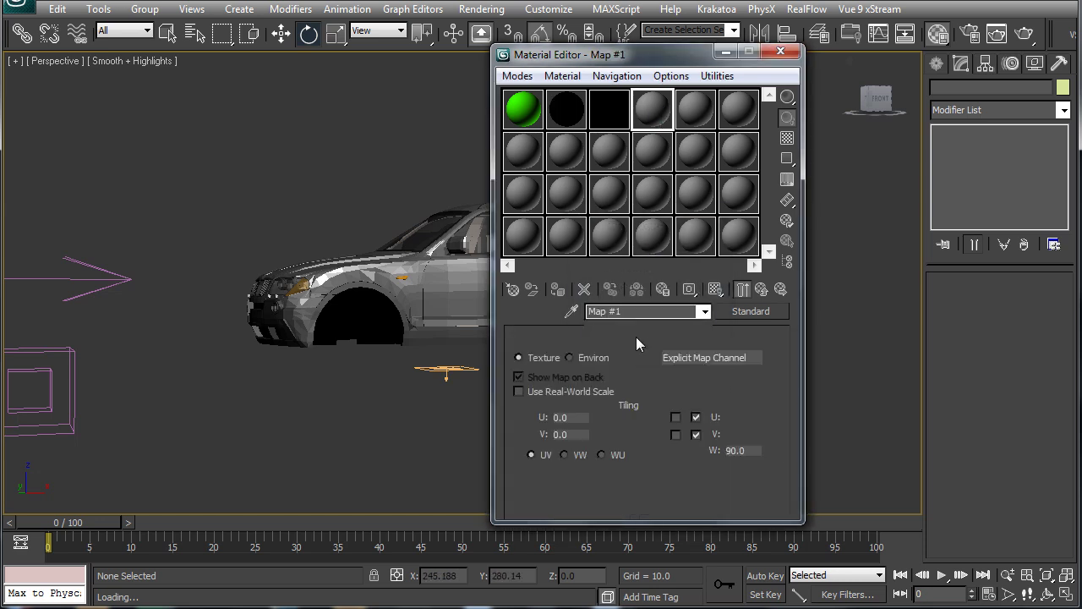
{"action": "left_click", "coordinate": [609, 311]}
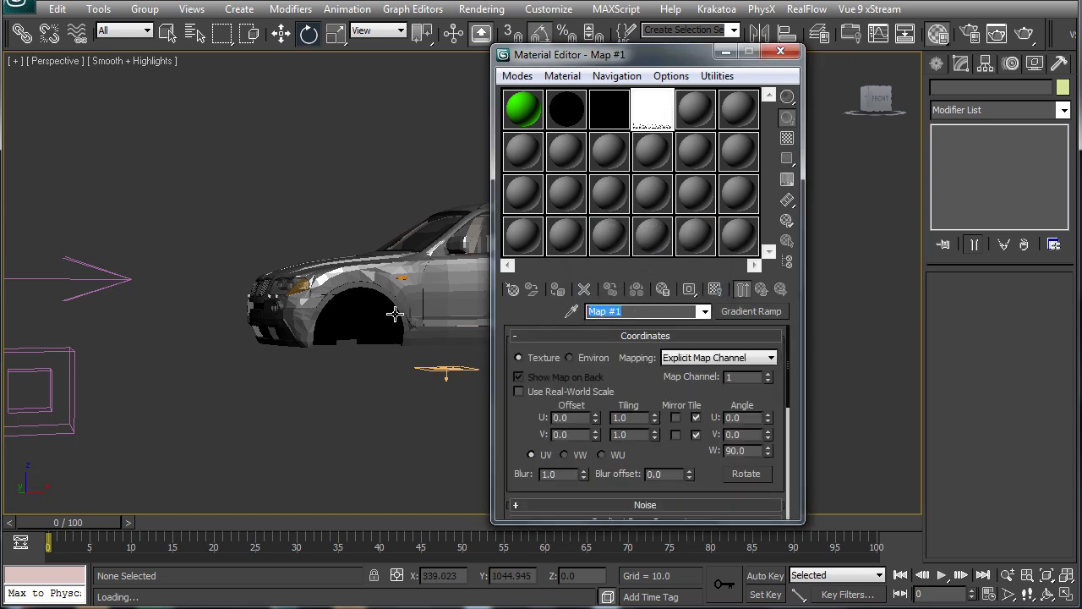
{"action": "type", "text": "mask"}
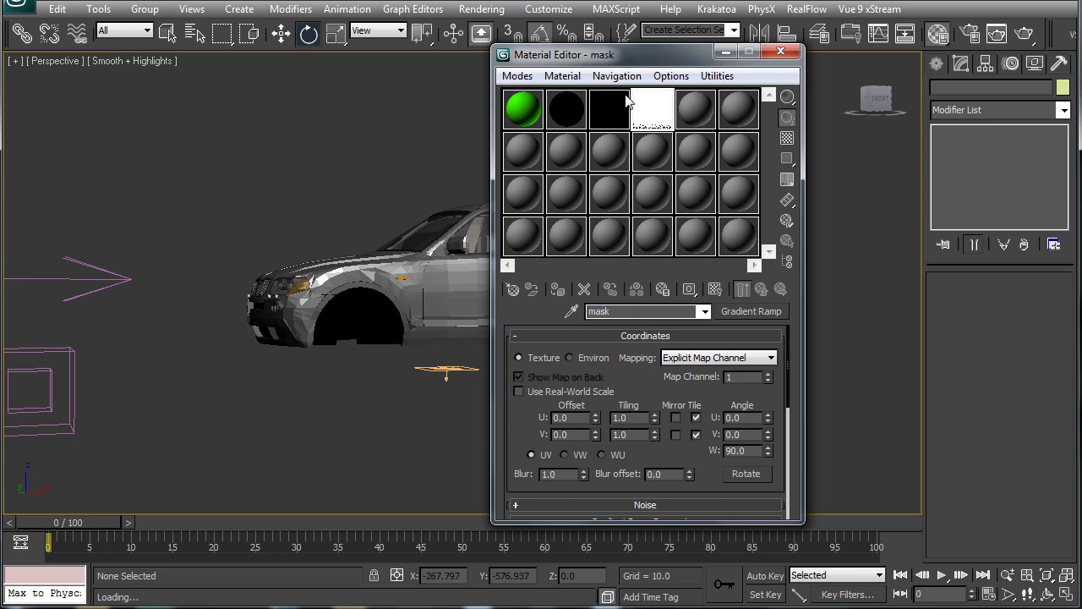
- Sample the car body's material into the fifth slot and change it to a Blend, keeping the old material as sub-material
{"action": "left_click_drag", "start_coordinate": [610, 61], "coordinate": [869, 58]}
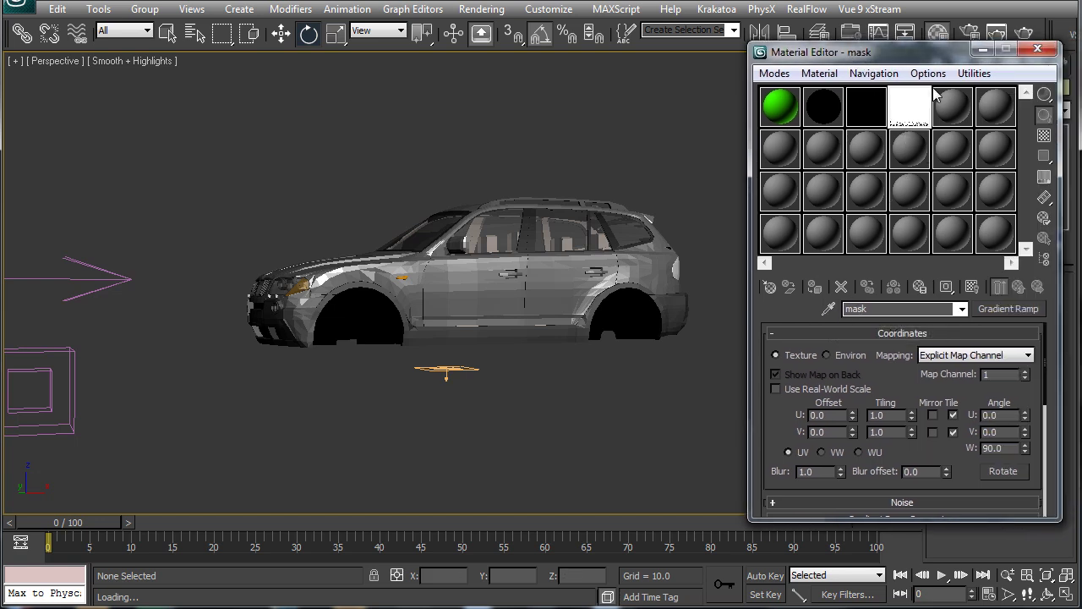
{"action": "left_click", "coordinate": [946, 118]}
{"action": "left_click", "coordinate": [829, 310]}
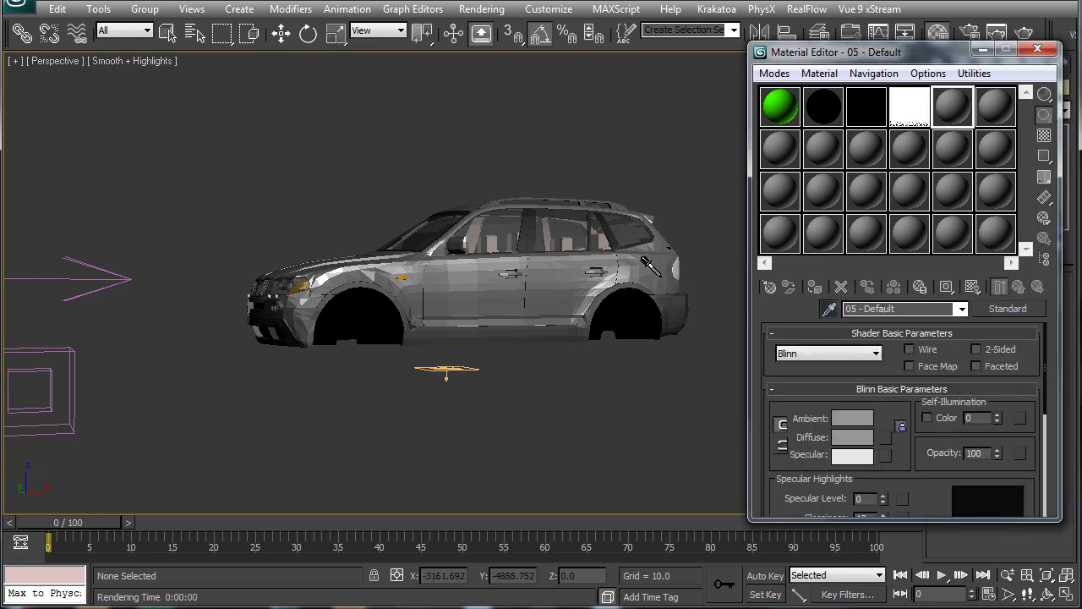
{"action": "left_click", "coordinate": [526, 263]}
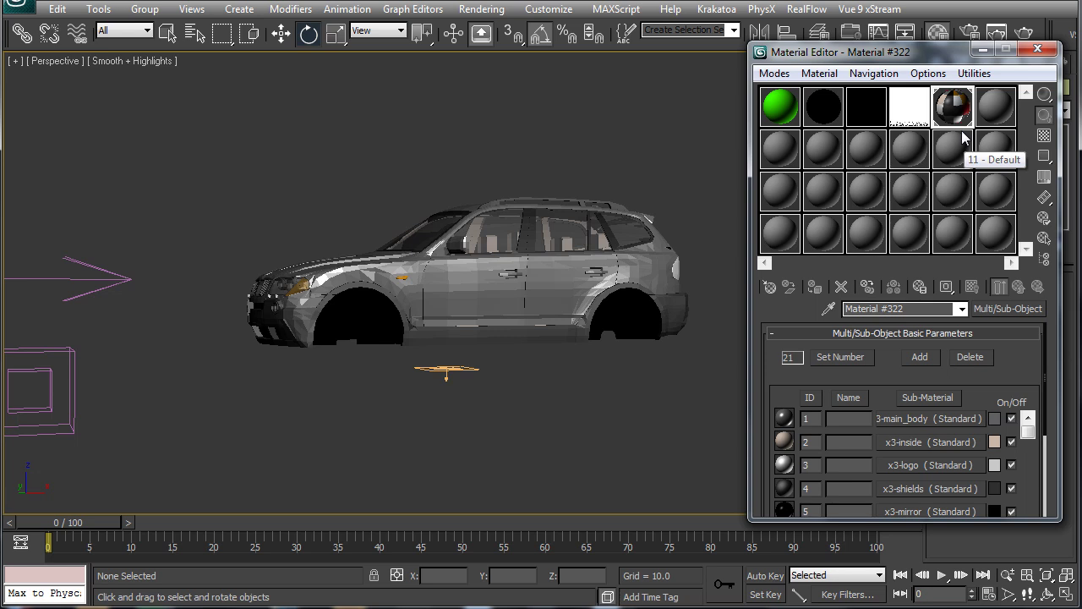
{"action": "left_click", "coordinate": [1007, 309]}
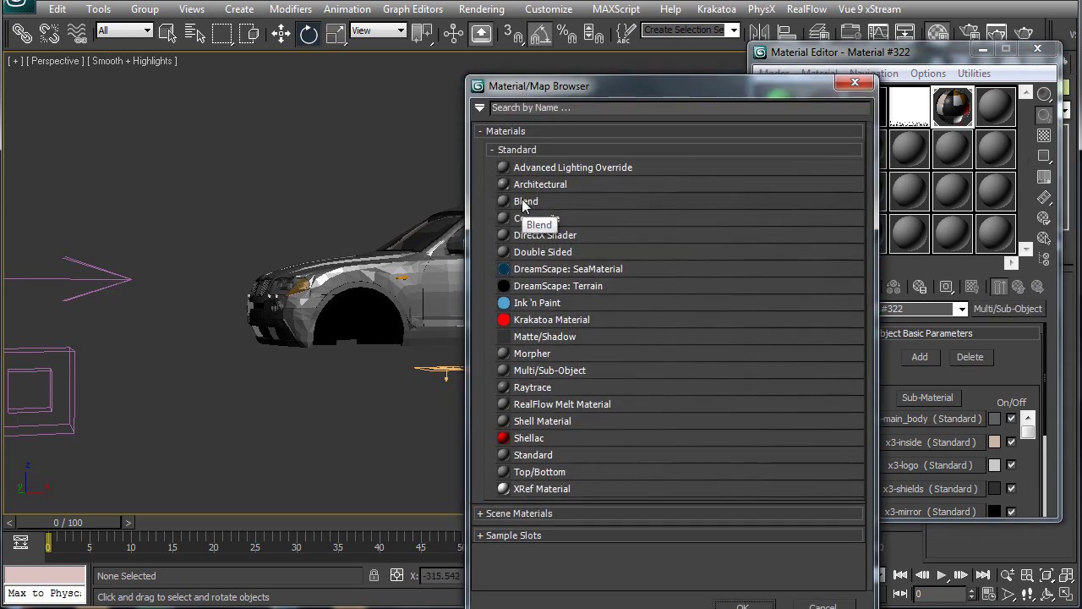
{"action": "double_click", "coordinate": [522, 201]}
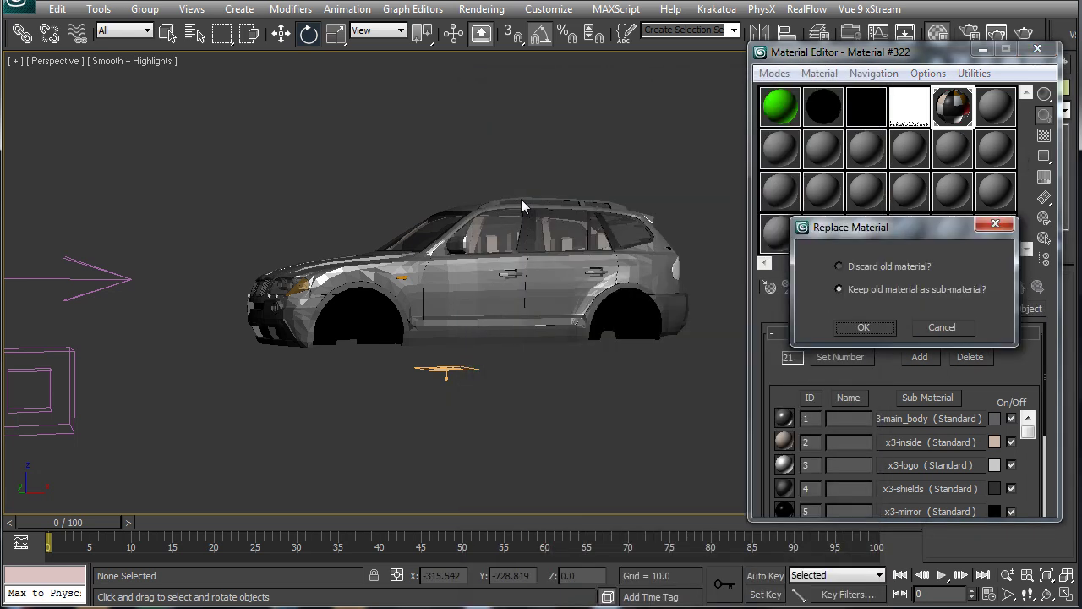
{"action": "left_click", "coordinate": [856, 330]}
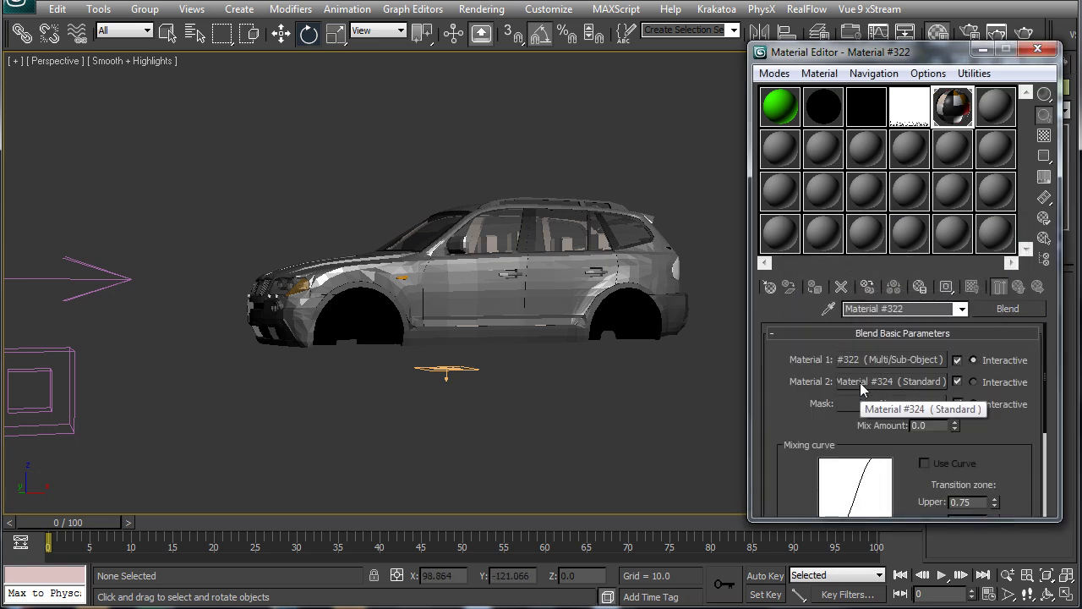
- Instance the 07 - Default material into the Blend's Material 2 and set its diffuse color to bright green
{"action": "left_click_drag", "start_coordinate": [792, 190], "coordinate": [885, 382]}
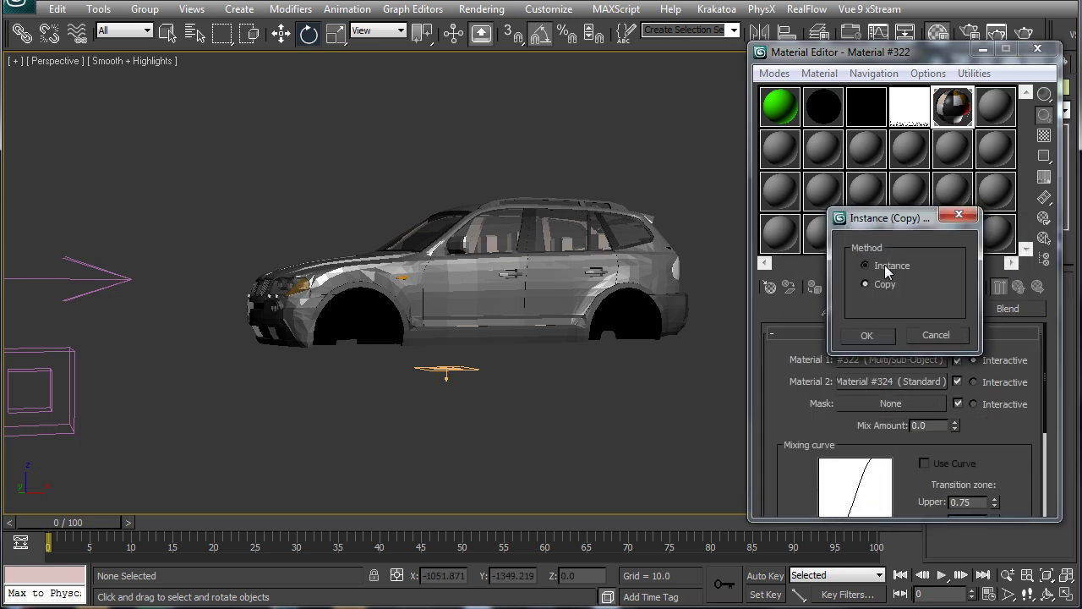
{"action": "left_click", "coordinate": [885, 267]}
{"action": "left_click", "coordinate": [876, 337]}
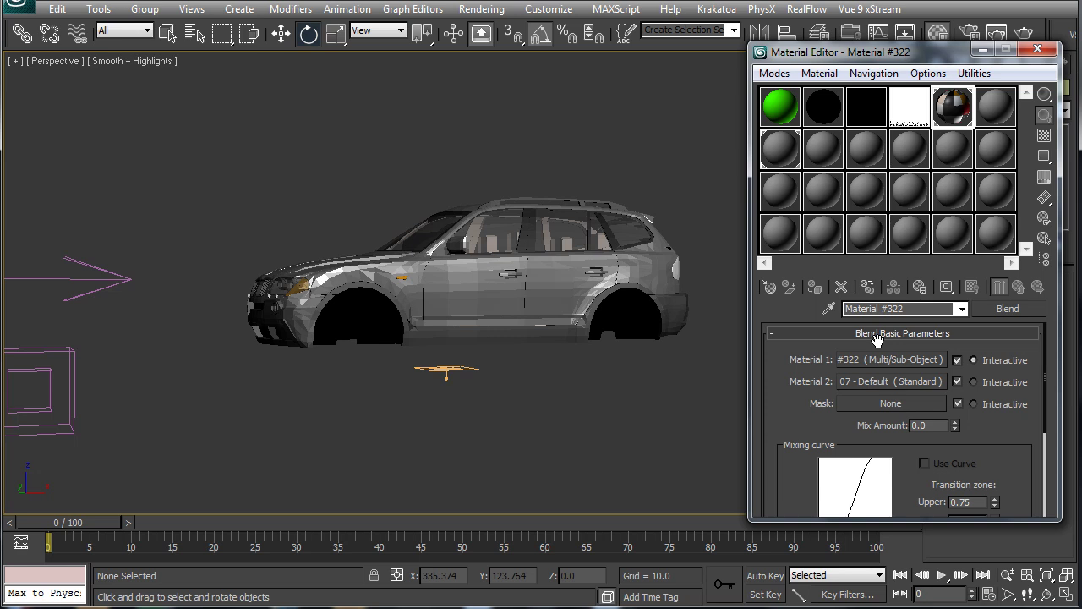
{"action": "left_click", "coordinate": [786, 154]}
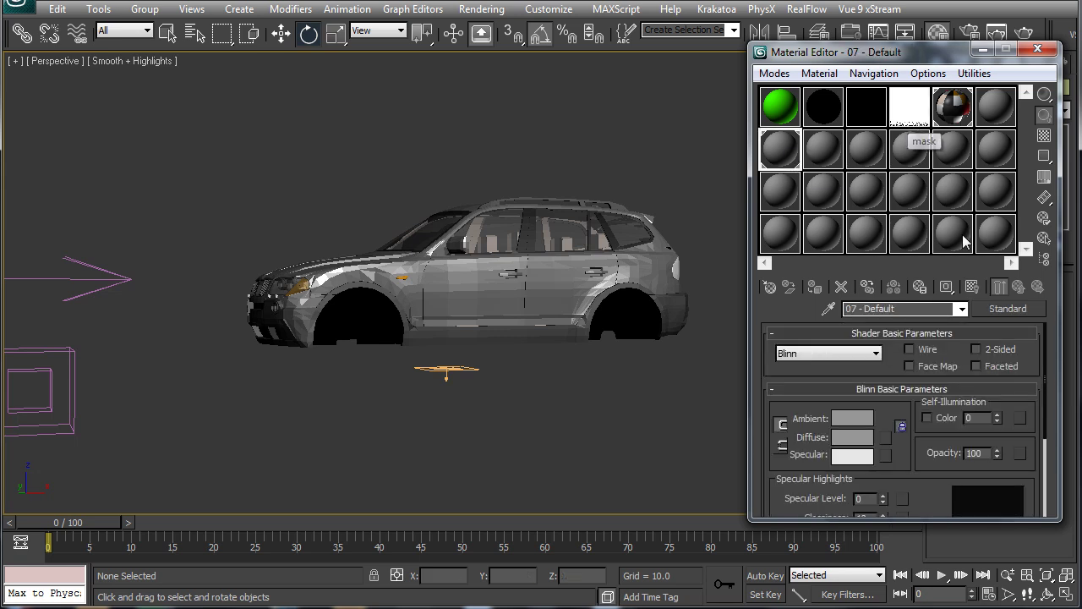
{"action": "left_click", "coordinate": [850, 434]}
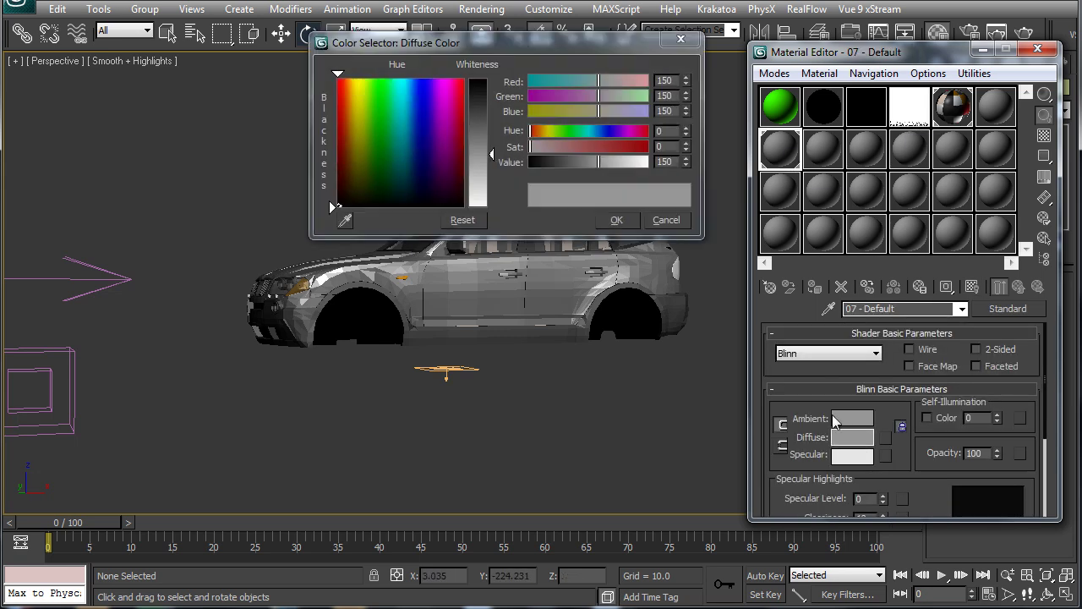
{"action": "left_click", "coordinate": [381, 87]}
{"action": "left_click", "coordinate": [616, 219]}
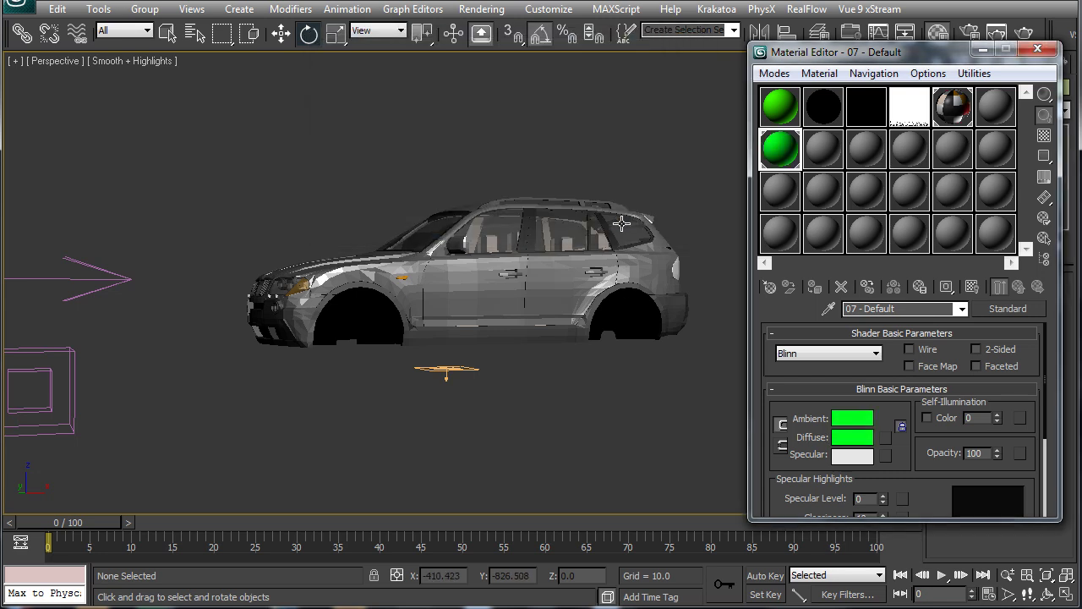
- Assign the mask gradient ramp to the Mask of the car's Blend material
{"action": "left_click", "coordinate": [947, 108]}
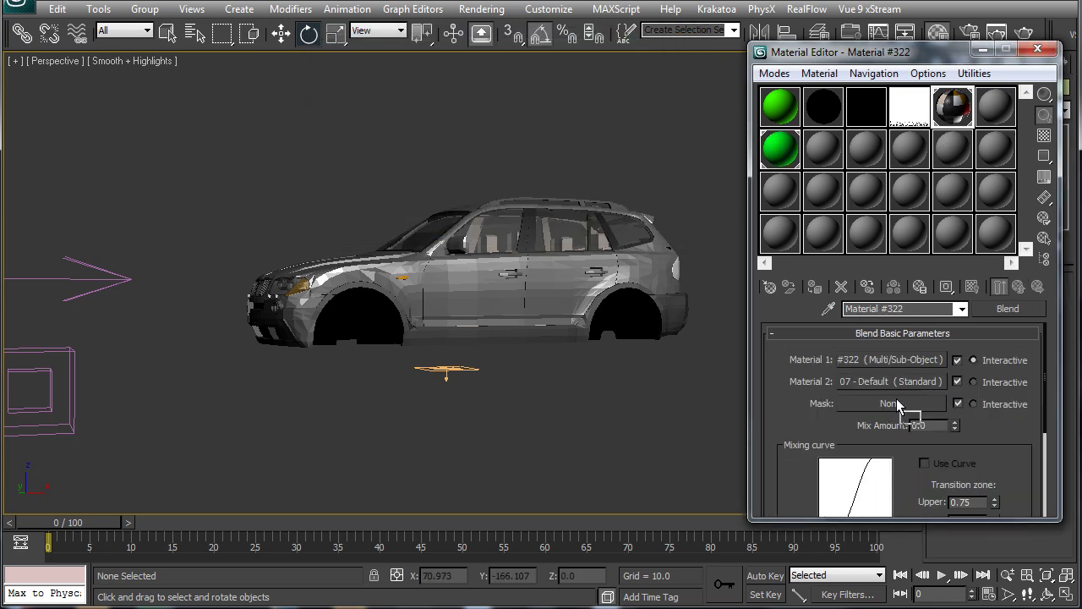
{"action": "left_click_drag", "start_coordinate": [899, 406], "coordinate": [900, 407]}
{"action": "left_click", "coordinate": [867, 335]}
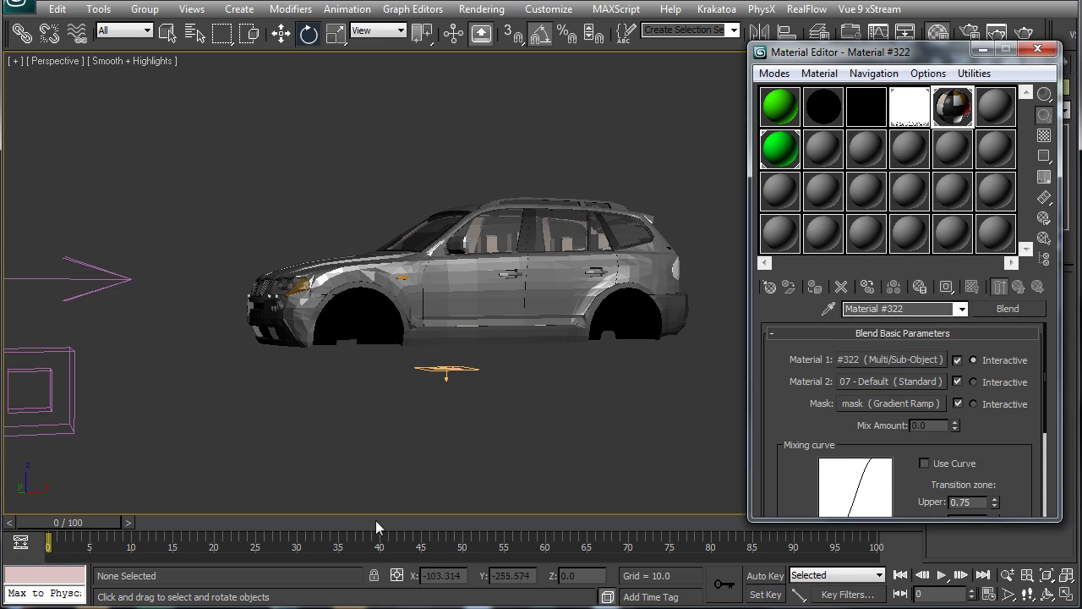
- Render the perspective view at frame 30 to check the Blend material on the car
{"action": "left_click_drag", "start_coordinate": [116, 523], "coordinate": [322, 521]}
{"action": "key", "text": "e"}
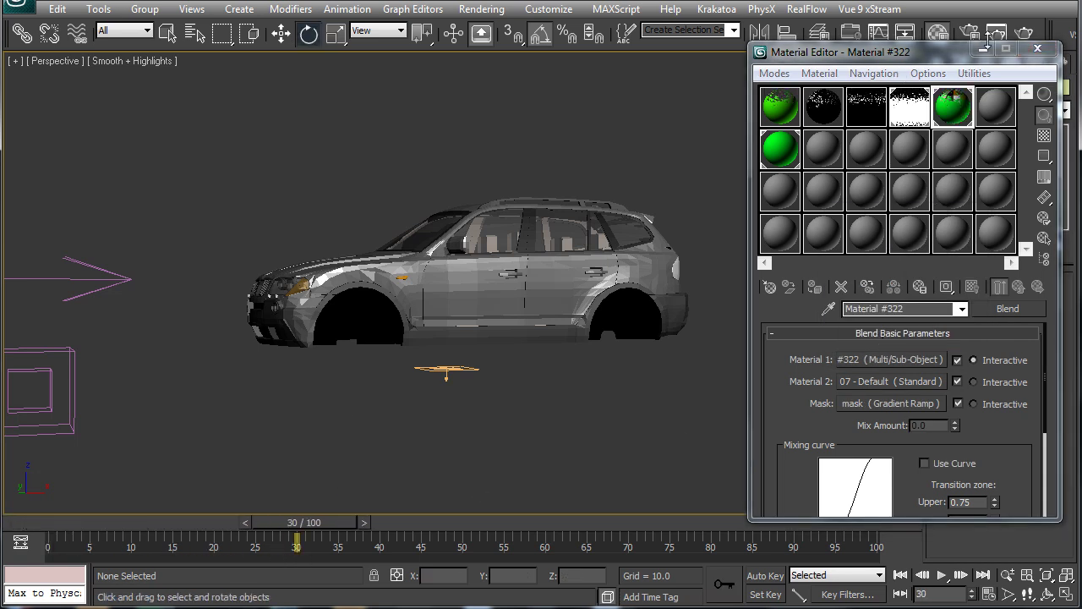
{"action": "left_click", "coordinate": [1022, 35]}
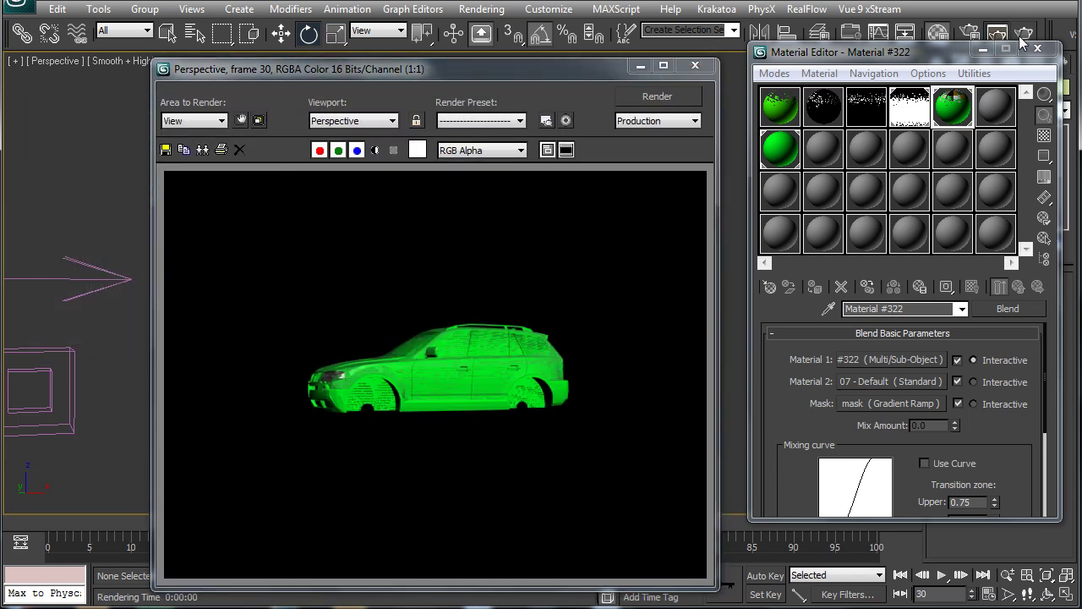
{"action": "left_click_drag", "start_coordinate": [921, 60], "coordinate": [640, 397]}
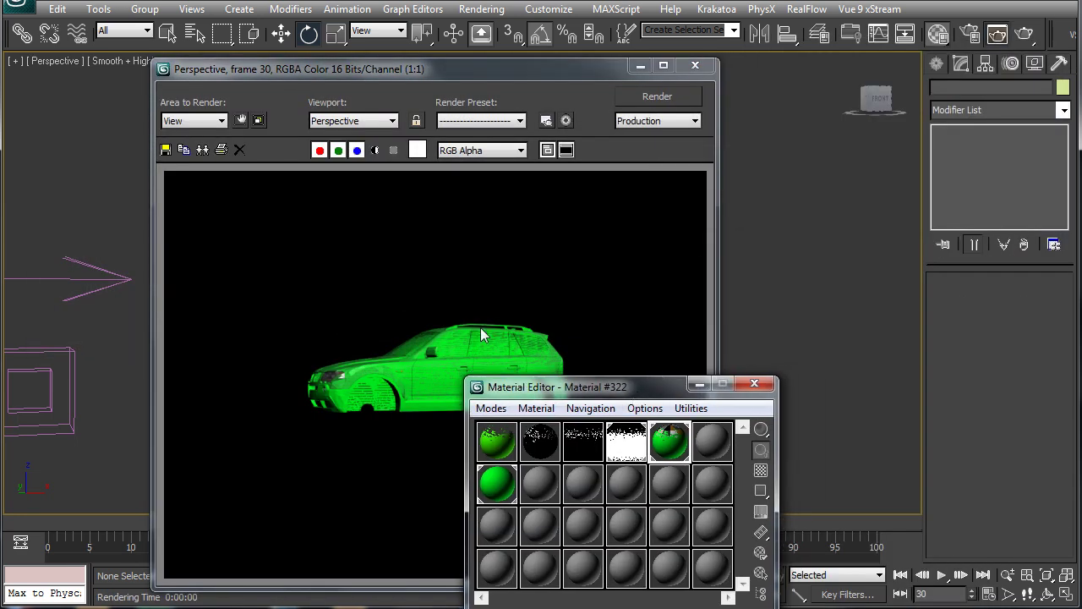
{"action": "left_click", "coordinate": [648, 69]}
- Add a UVW Mapping modifier to the car body and set its mapping type to Cylindrical
{"action": "left_click", "coordinate": [456, 300]}
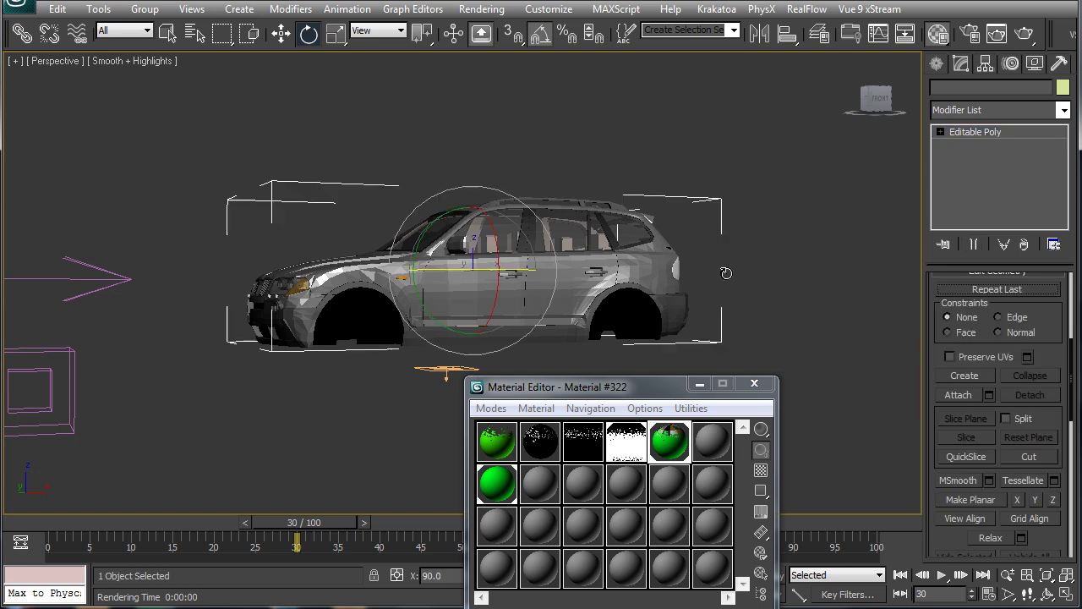
{"action": "left_click", "coordinate": [986, 110]}
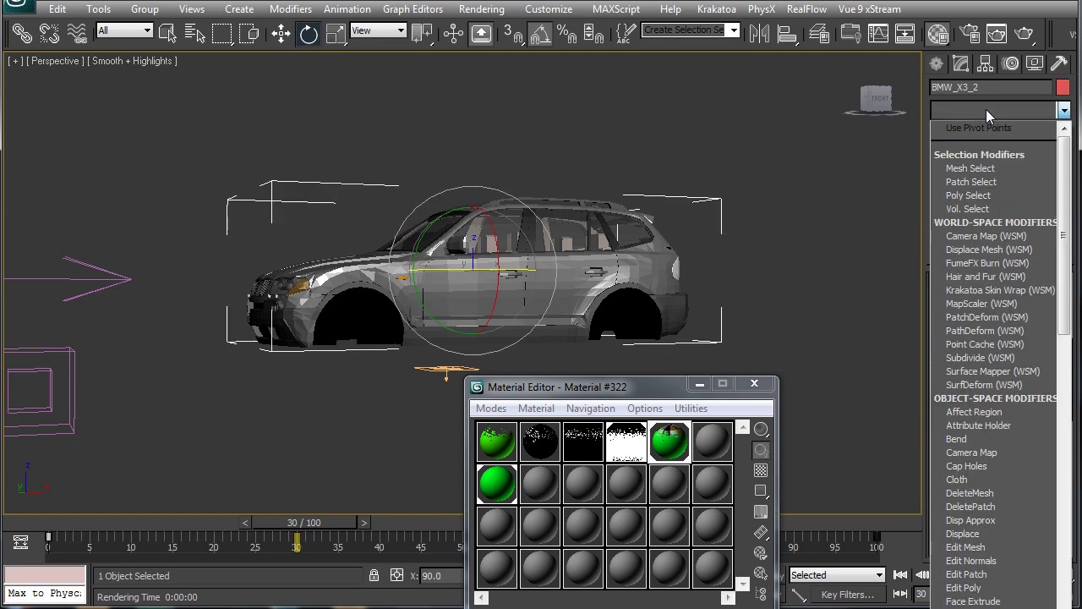
{"action": "type", "text": "uvw"}
{"action": "key", "text": "Return"}
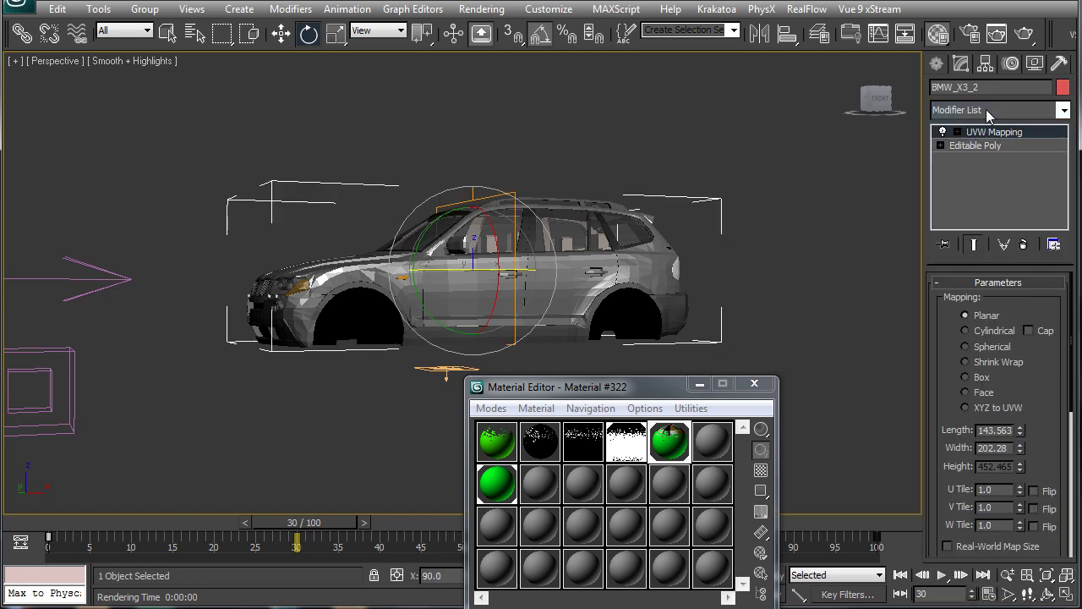
{"action": "left_click", "coordinate": [966, 330]}
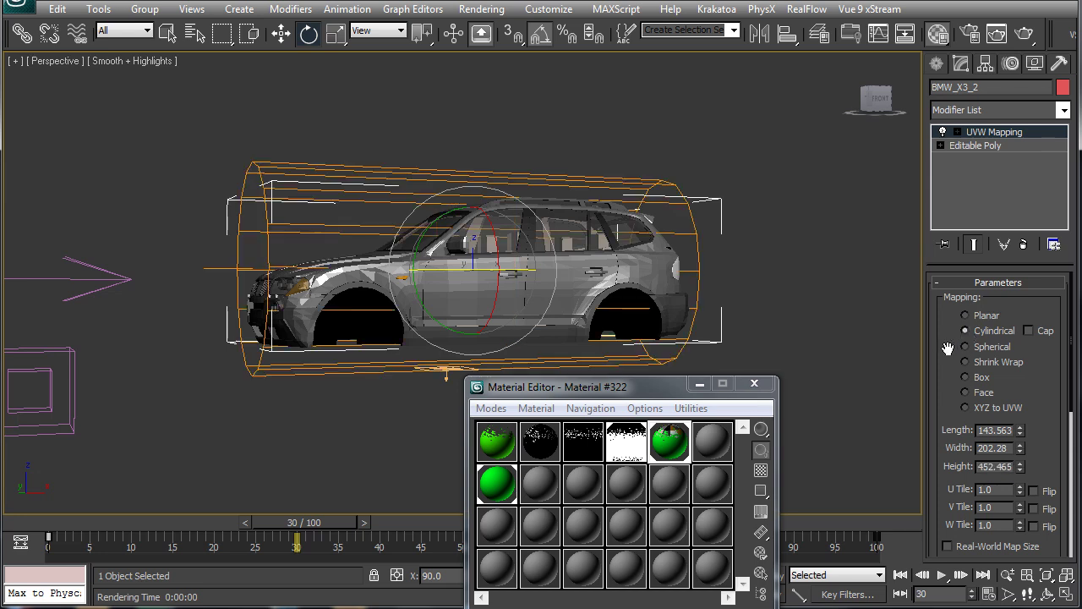
{"action": "scroll", "coordinate": [948, 348], "scroll_direction": "down", "scroll_amount": 3}
- Render frame 30 with the cylindrical mapping and arrange the render and material windows side by side
{"action": "left_click_drag", "start_coordinate": [627, 390], "coordinate": [744, 61]}
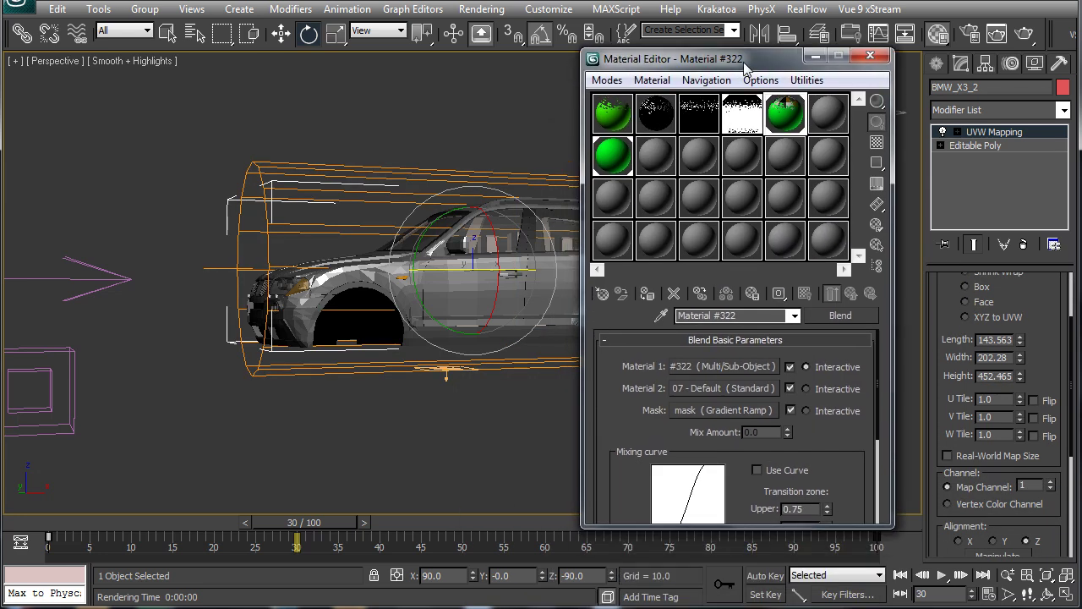
{"action": "left_click", "coordinate": [1029, 36]}
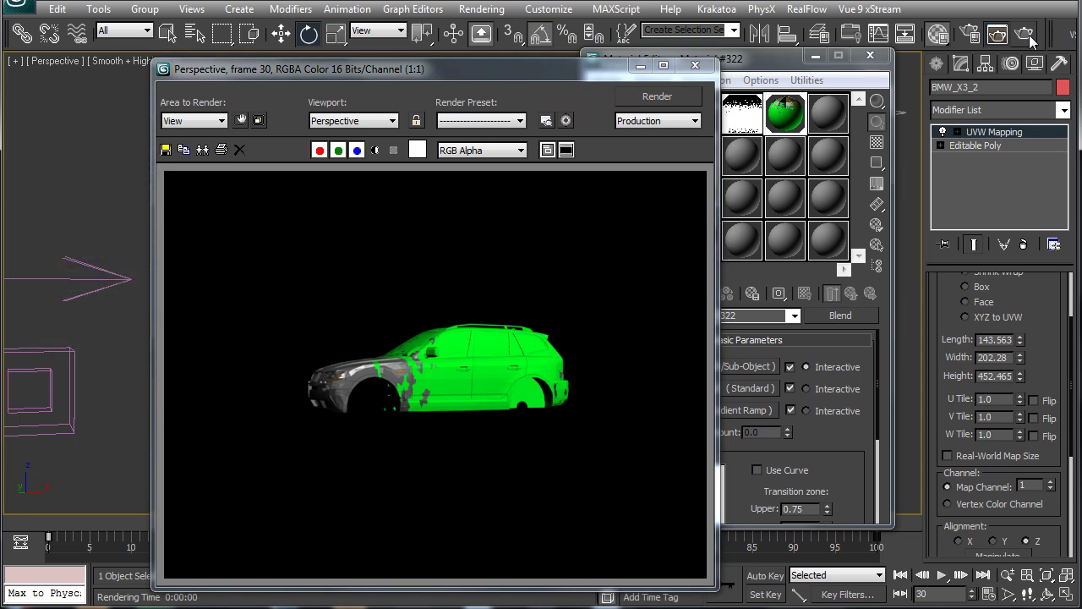
{"action": "left_click_drag", "start_coordinate": [588, 71], "coordinate": [510, 74]}
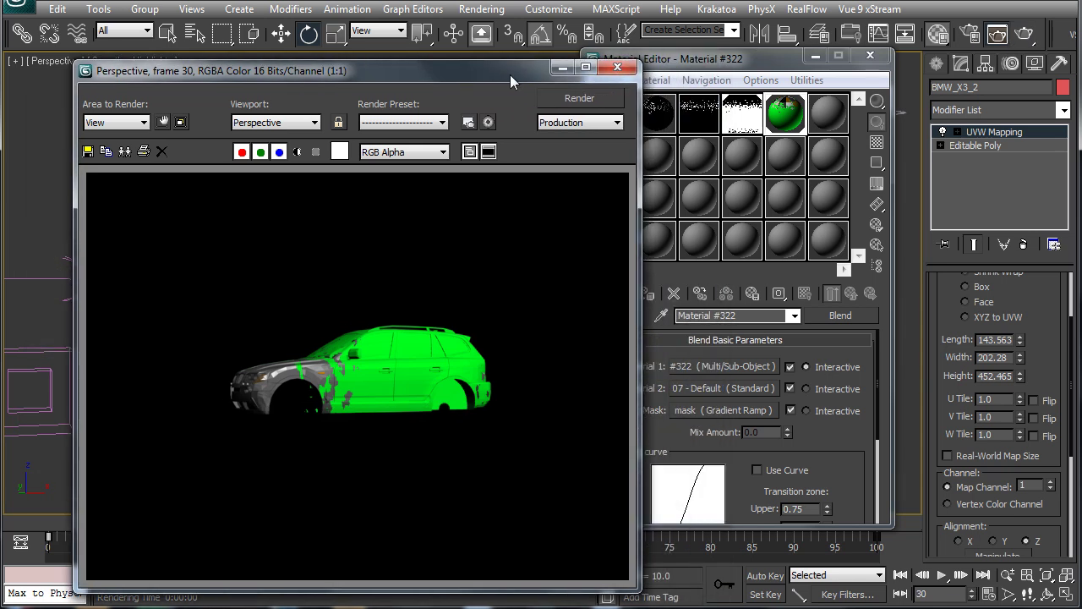
{"action": "left_click_drag", "start_coordinate": [774, 61], "coordinate": [759, 74]}
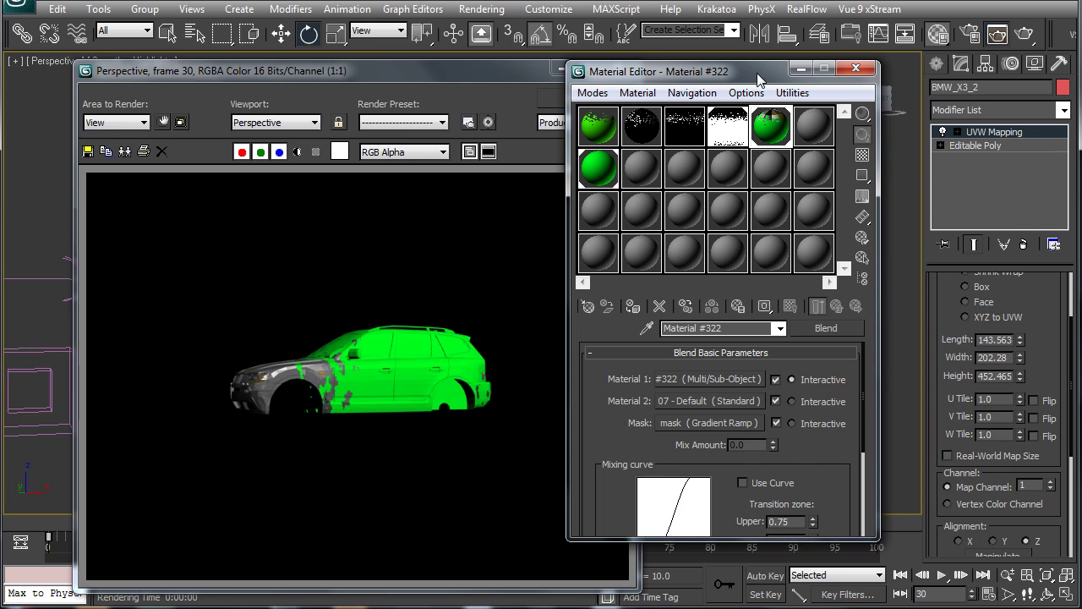
- Render the car at frame 0 and at frame 27 to compare how the mask progresses
{"action": "left_click_drag", "start_coordinate": [58, 531], "coordinate": [39, 523]}
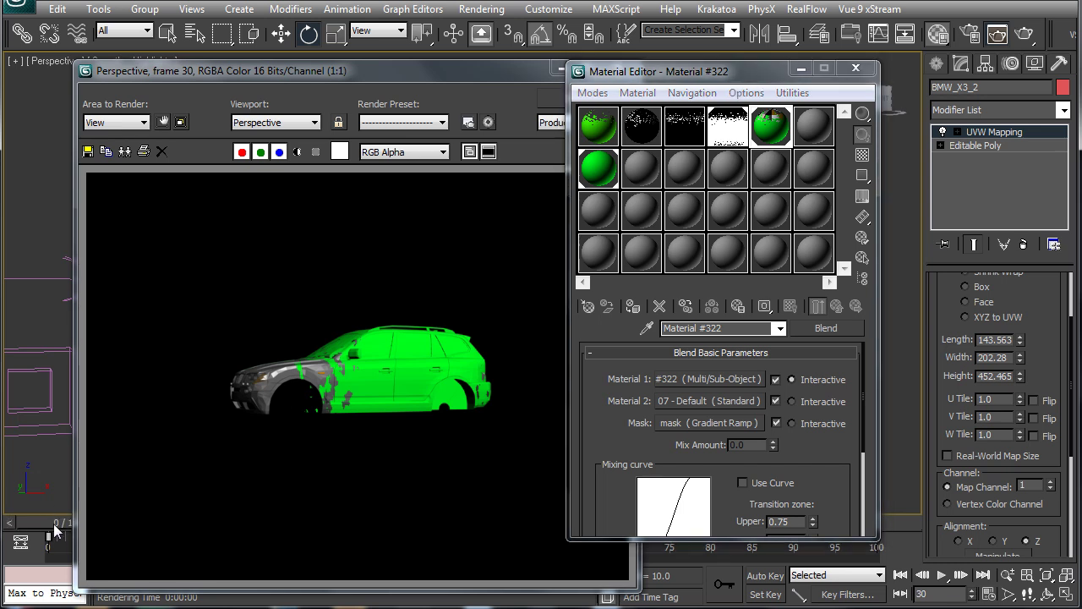
{"action": "left_click", "coordinate": [544, 94]}
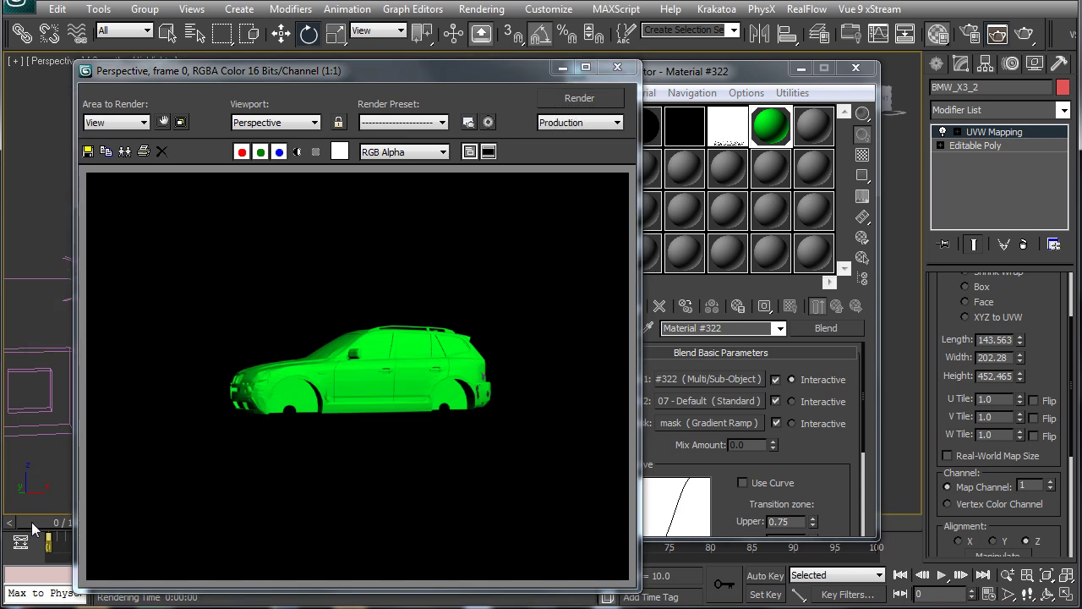
{"action": "left_click_drag", "start_coordinate": [32, 529], "coordinate": [250, 522]}
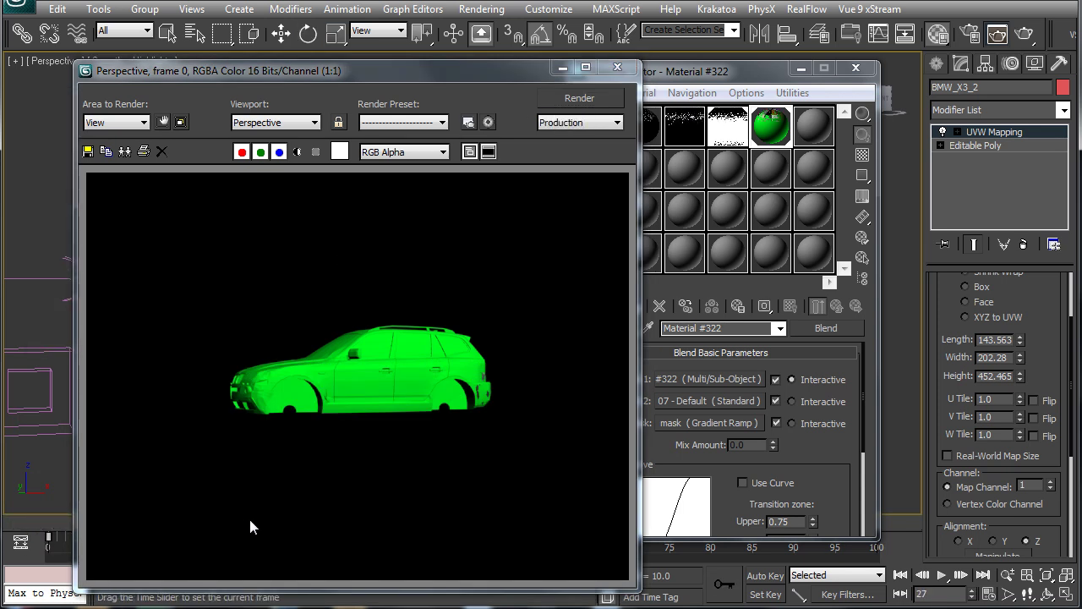
{"action": "key", "text": "e"}
{"action": "left_click", "coordinate": [562, 103]}
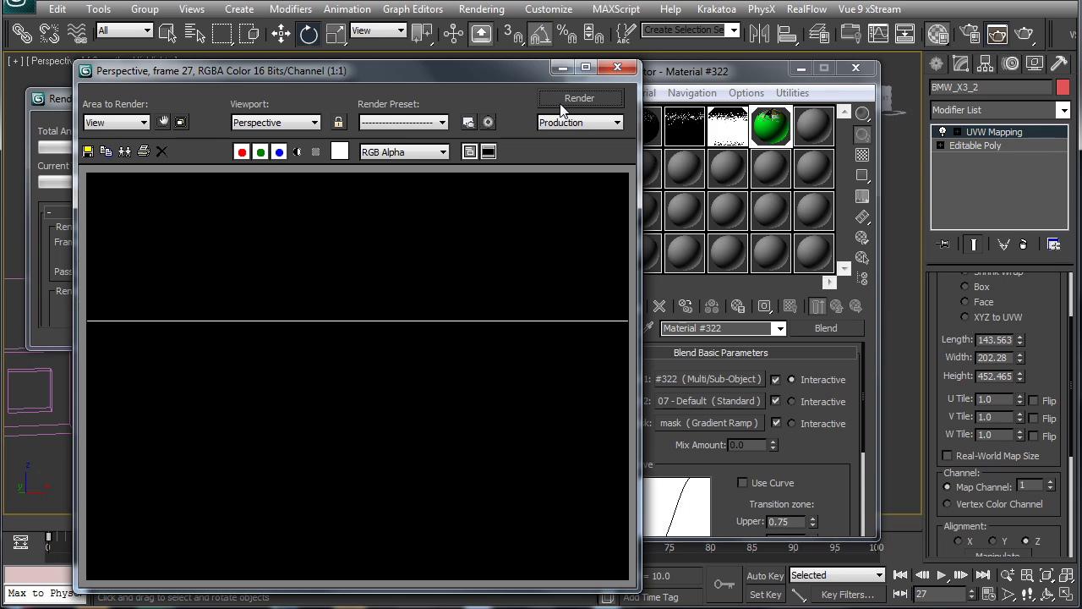
{"action": "left_click_drag", "start_coordinate": [741, 71], "coordinate": [779, 60]}
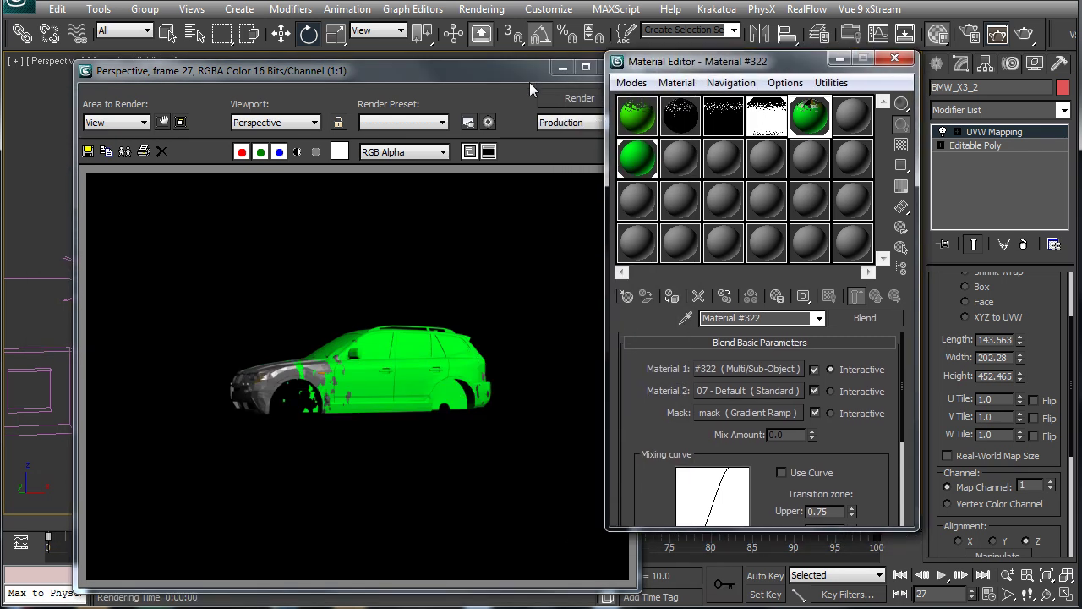
{"action": "left_click_drag", "start_coordinate": [529, 80], "coordinate": [513, 49]}
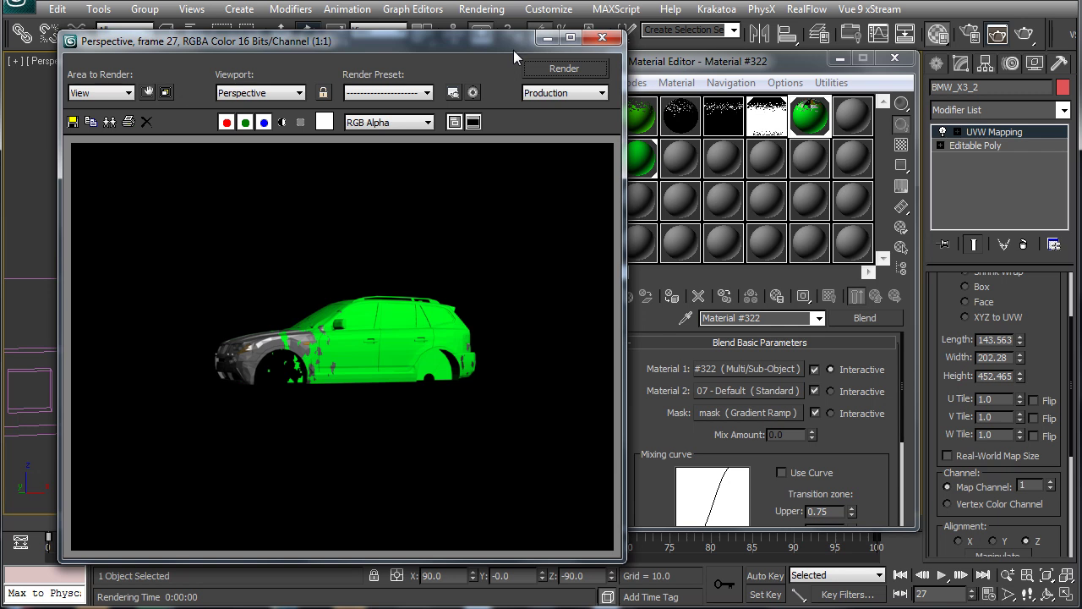
- Invert the output of the mask gradient ramp and render frame 27 to check the swapped materials
{"action": "left_click", "coordinate": [652, 60]}
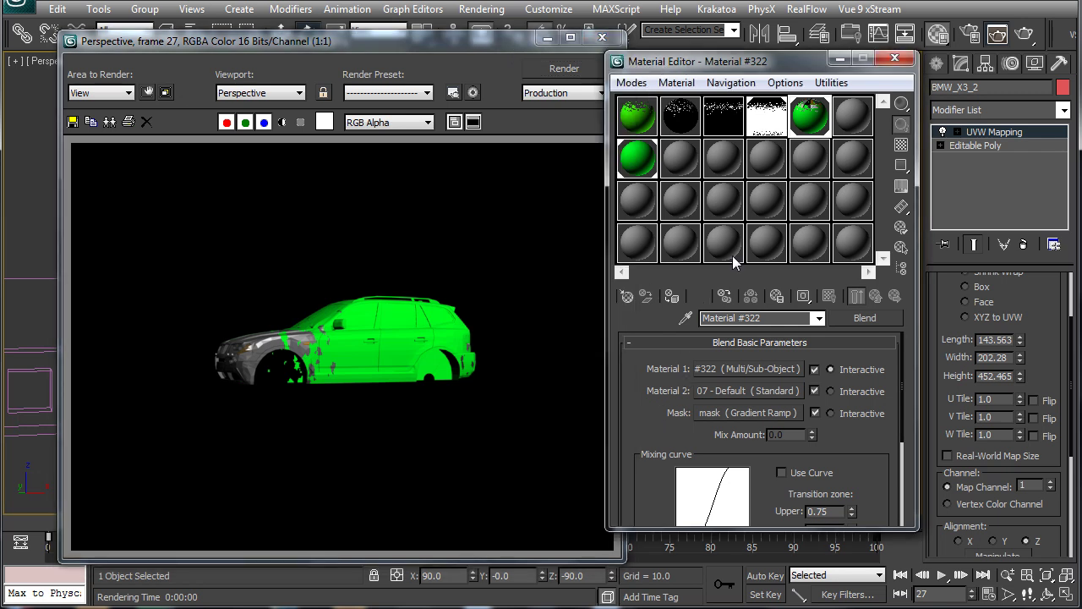
{"action": "left_click", "coordinate": [773, 123]}
{"action": "left_click_drag", "start_coordinate": [709, 382], "coordinate": [736, 219]}
{"action": "left_click_drag", "start_coordinate": [658, 433], "coordinate": [693, 188]}
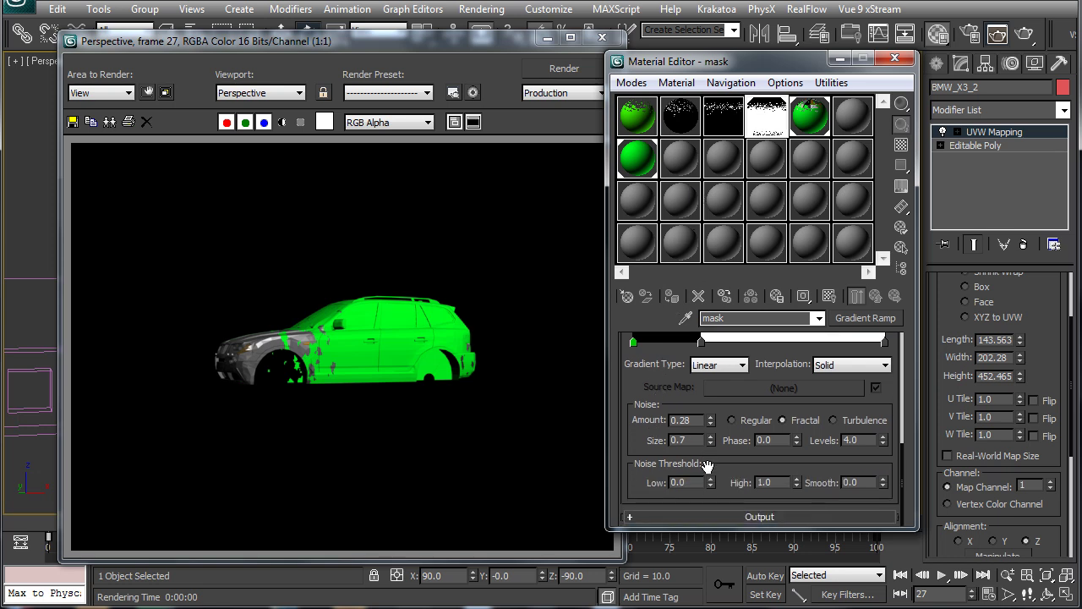
{"action": "left_click", "coordinate": [708, 515]}
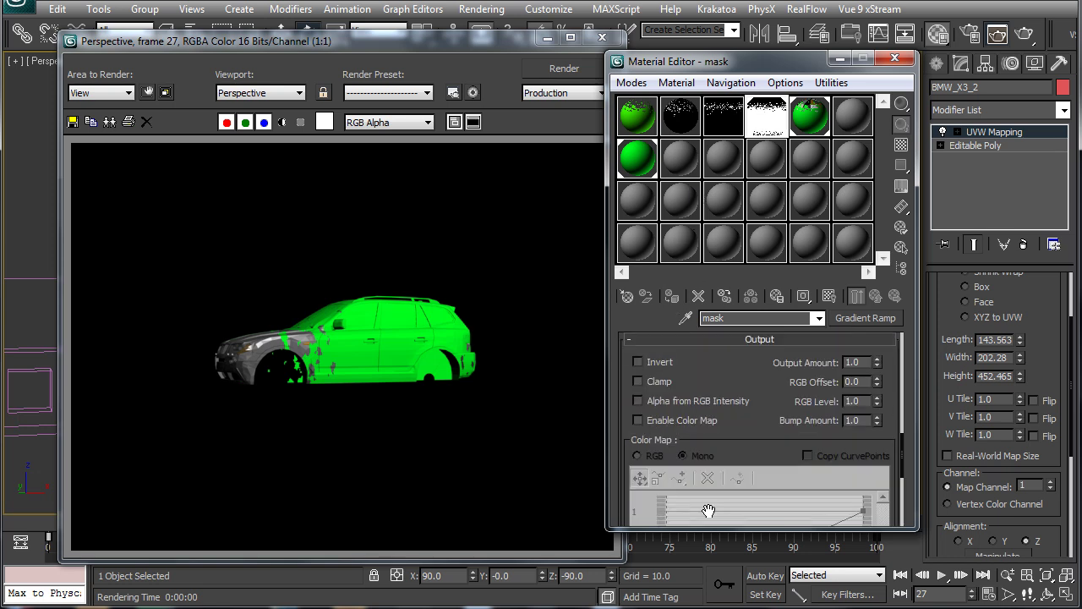
{"action": "left_click", "coordinate": [638, 362]}
{"action": "left_click", "coordinate": [570, 71]}
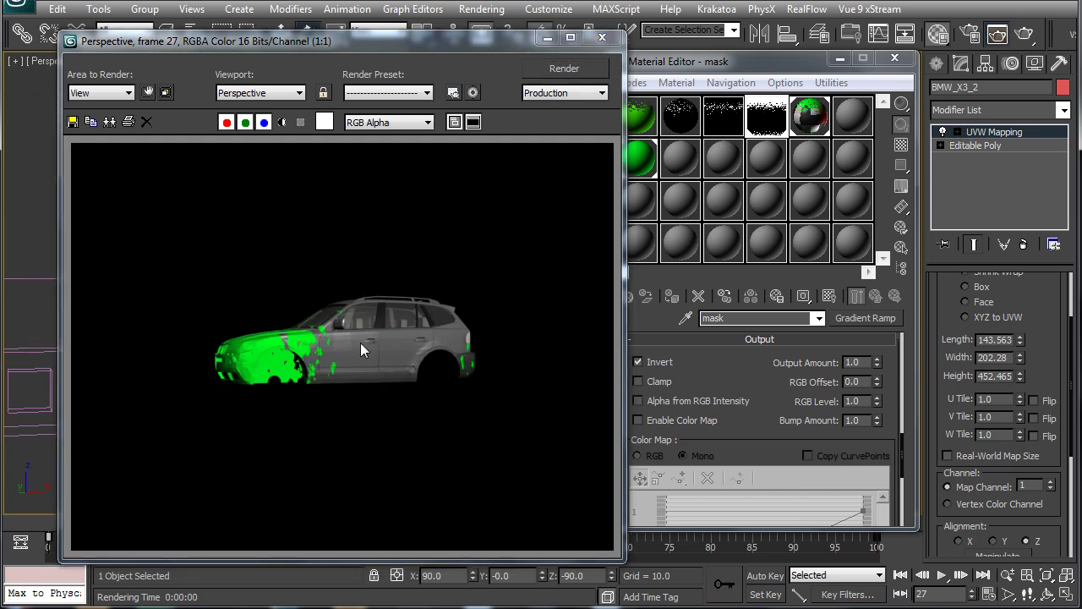
{"action": "left_click_drag", "start_coordinate": [689, 67], "coordinate": [741, 59]}
{"action": "left_click", "coordinate": [602, 37]}
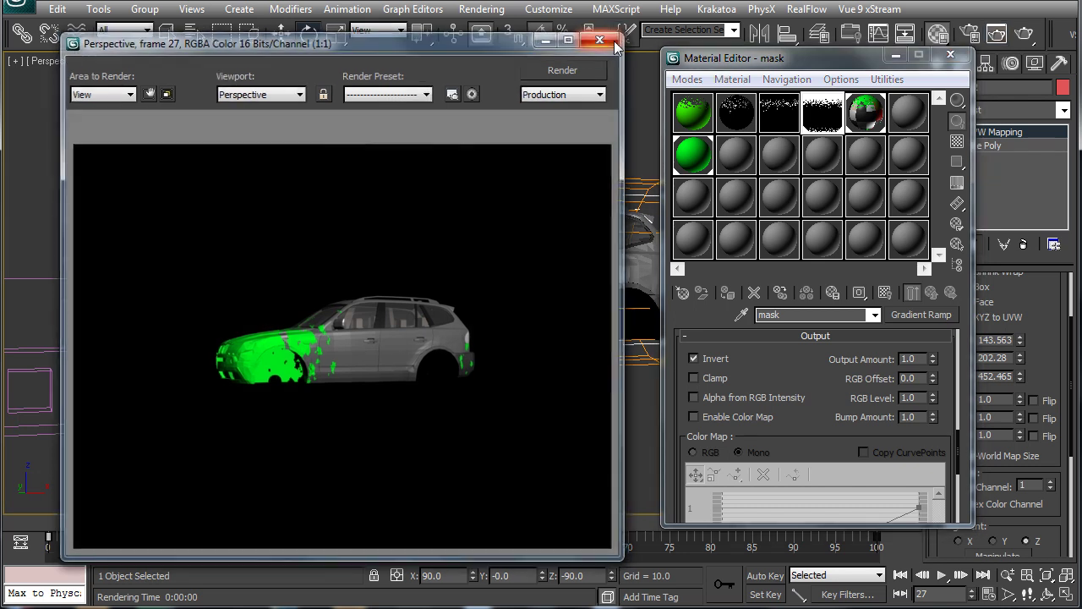
- Expand the car's UVW Mapping modifier to show its Gizmo sub-object
{"action": "key", "text": "1"}
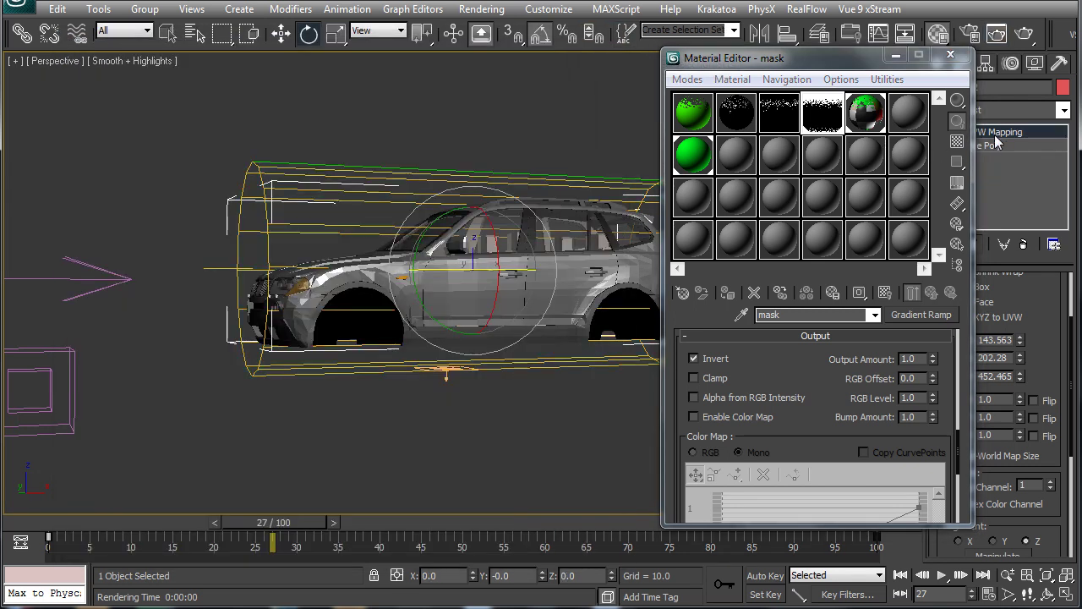
{"action": "left_click_drag", "start_coordinate": [817, 51], "coordinate": [771, 52]}
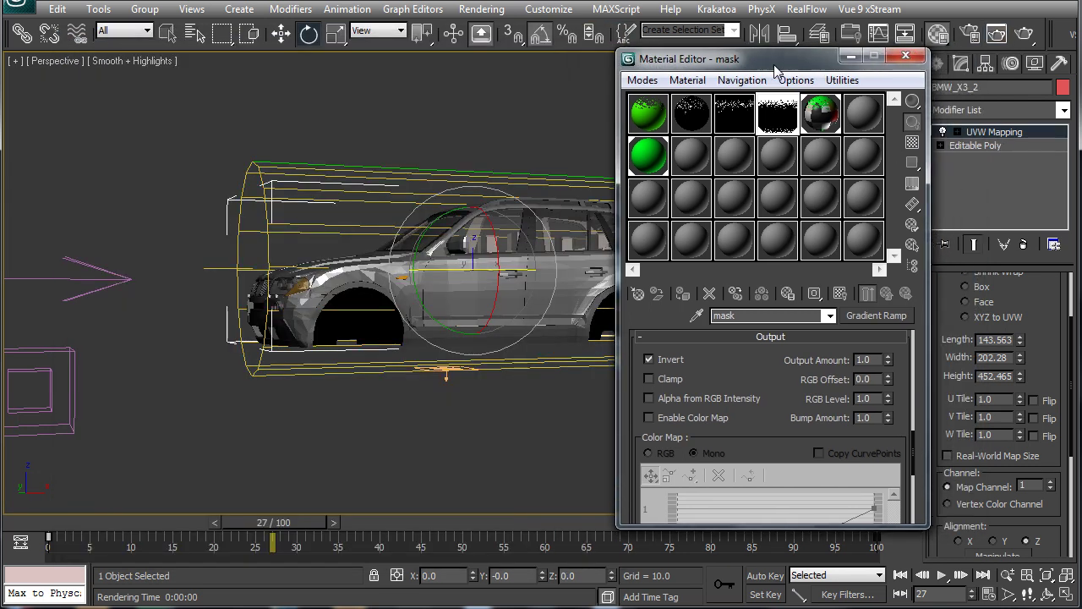
{"action": "left_click", "coordinate": [957, 133]}
{"action": "left_click", "coordinate": [990, 133]}
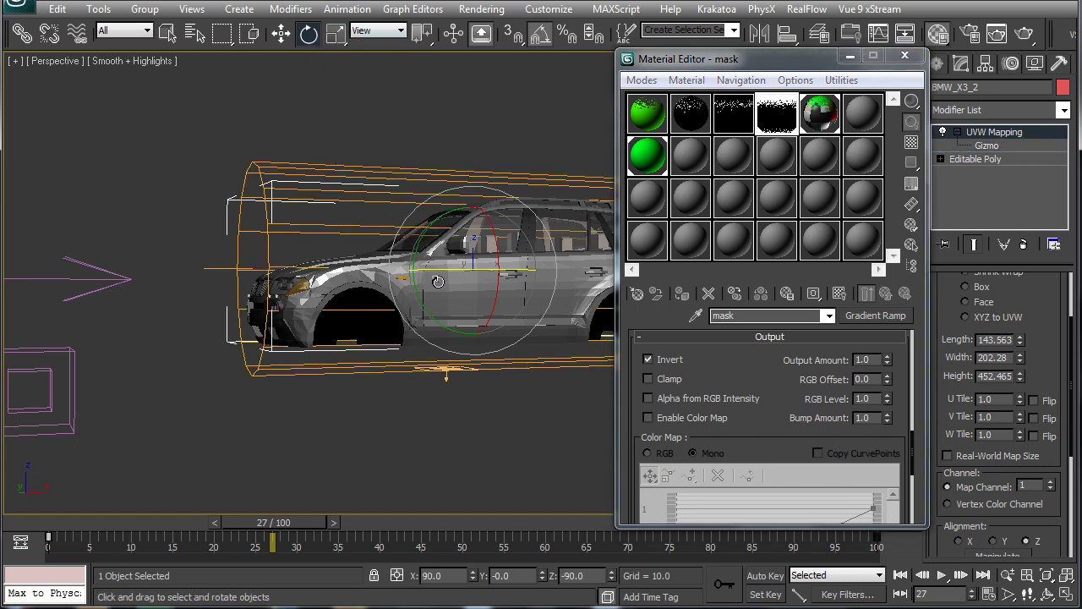
{"action": "left_click_drag", "start_coordinate": [439, 272], "coordinate": [528, 276]}
{"action": "right_click", "coordinate": [528, 277]}
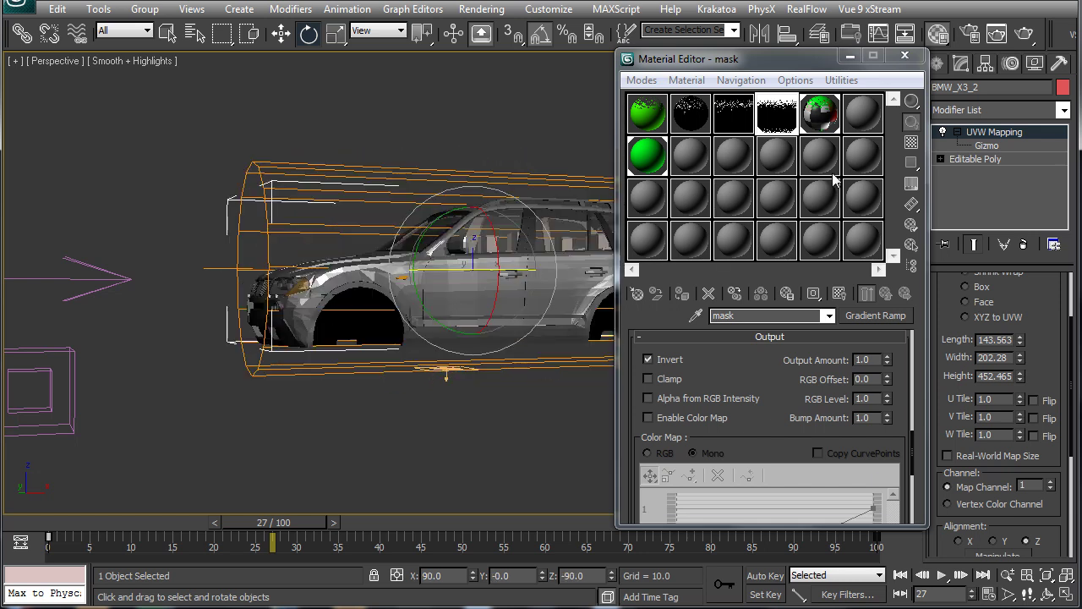
- Rotate the UVW Mapping gizmo about its vertical axis so the mask starts from the car's rear, and render frame 27
{"action": "left_click", "coordinate": [979, 146]}
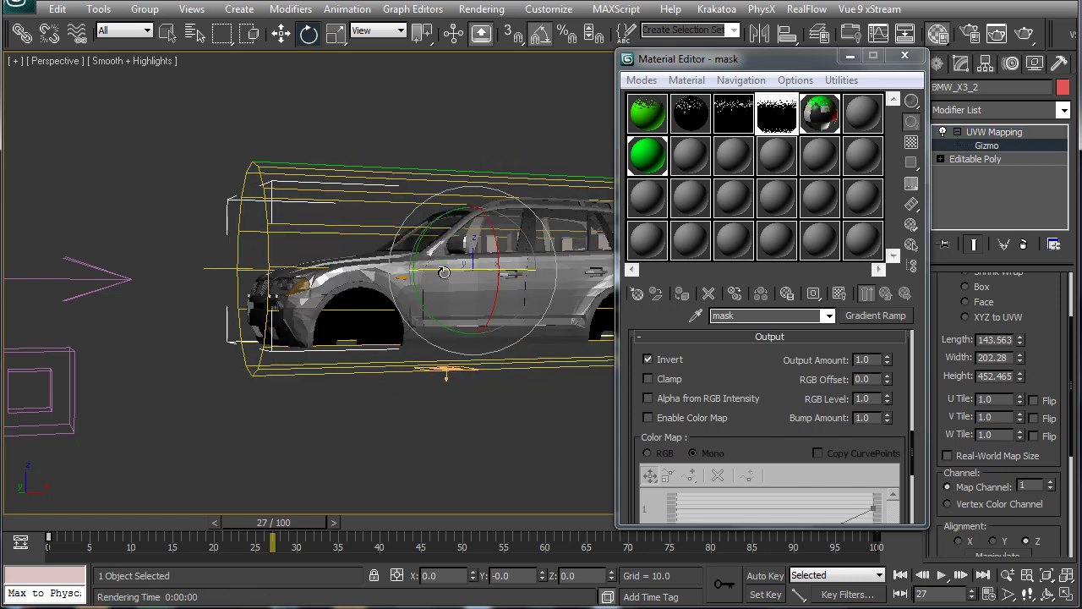
{"action": "left_click_drag", "start_coordinate": [444, 273], "coordinate": [595, 280]}
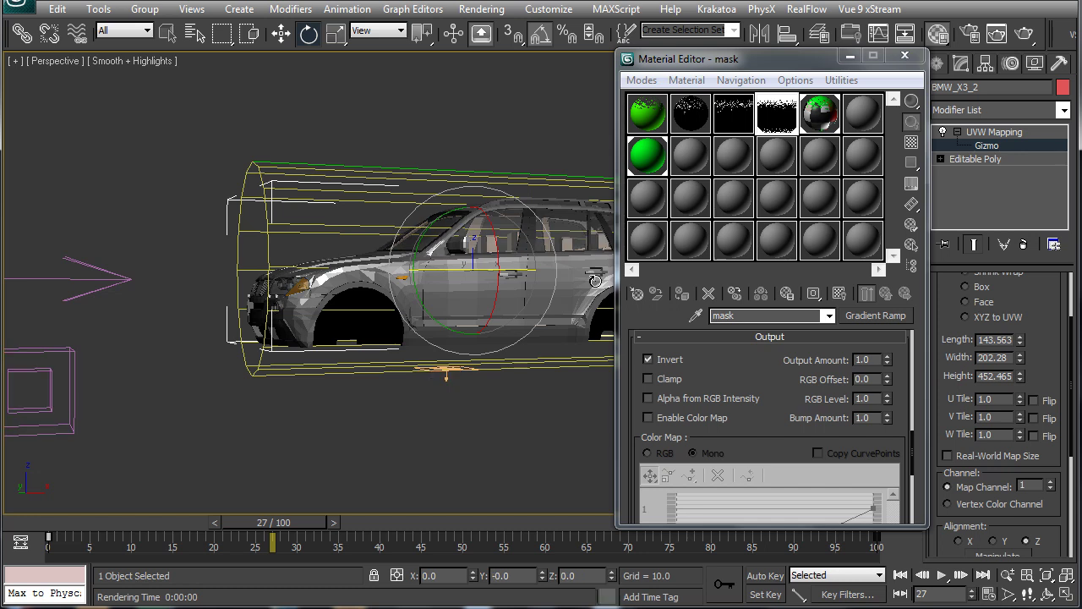
{"action": "left_click", "coordinate": [1023, 38]}
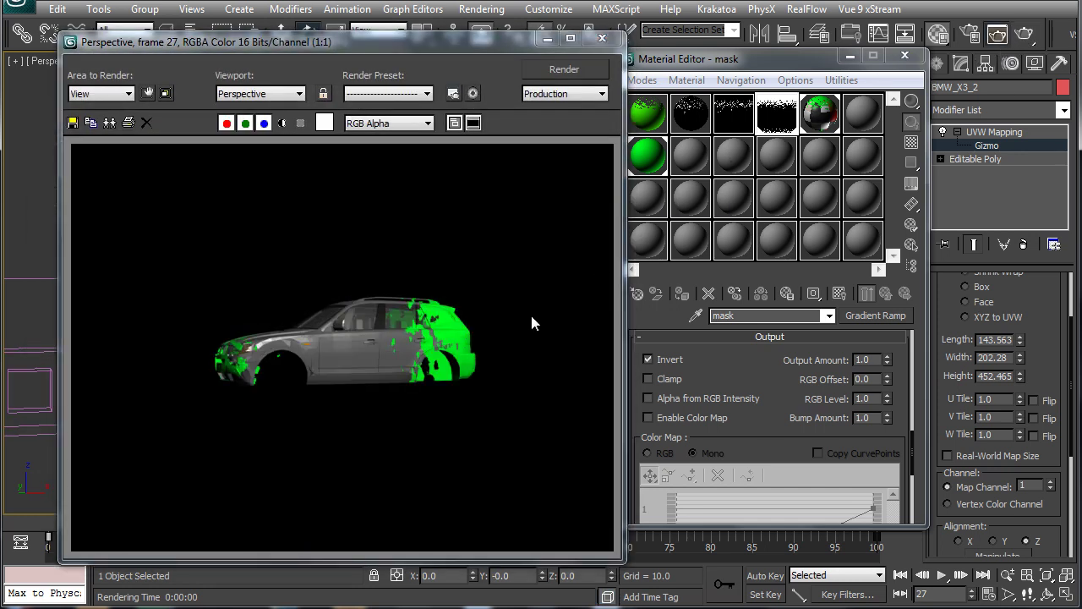
- Render the car at frames 38 and 47 to check the green area spreading from the rear
{"action": "left_click_drag", "start_coordinate": [279, 561], "coordinate": [369, 520]}
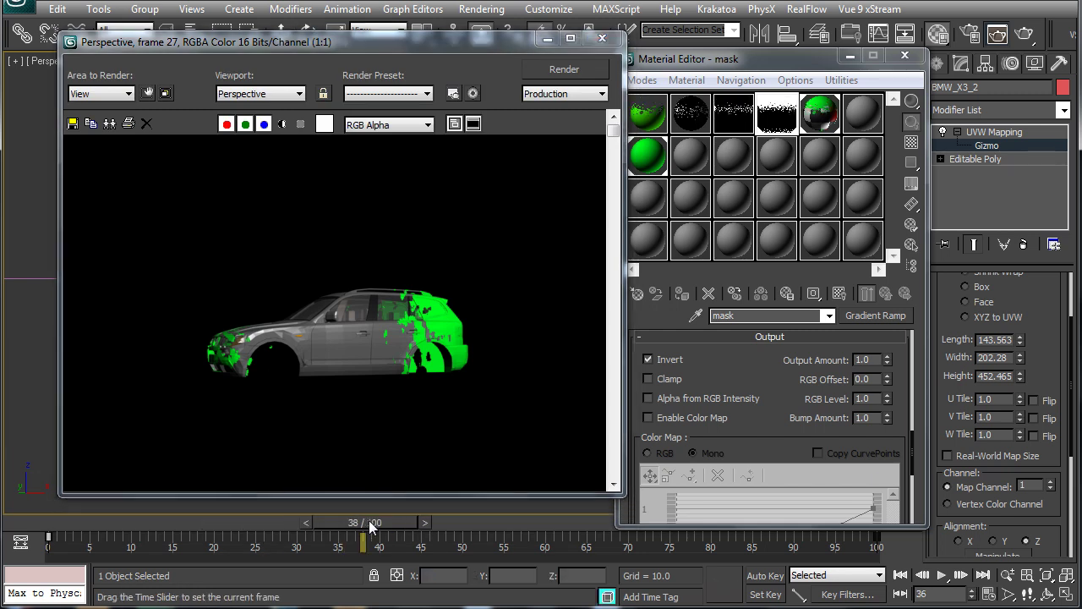
{"action": "left_click", "coordinate": [589, 76]}
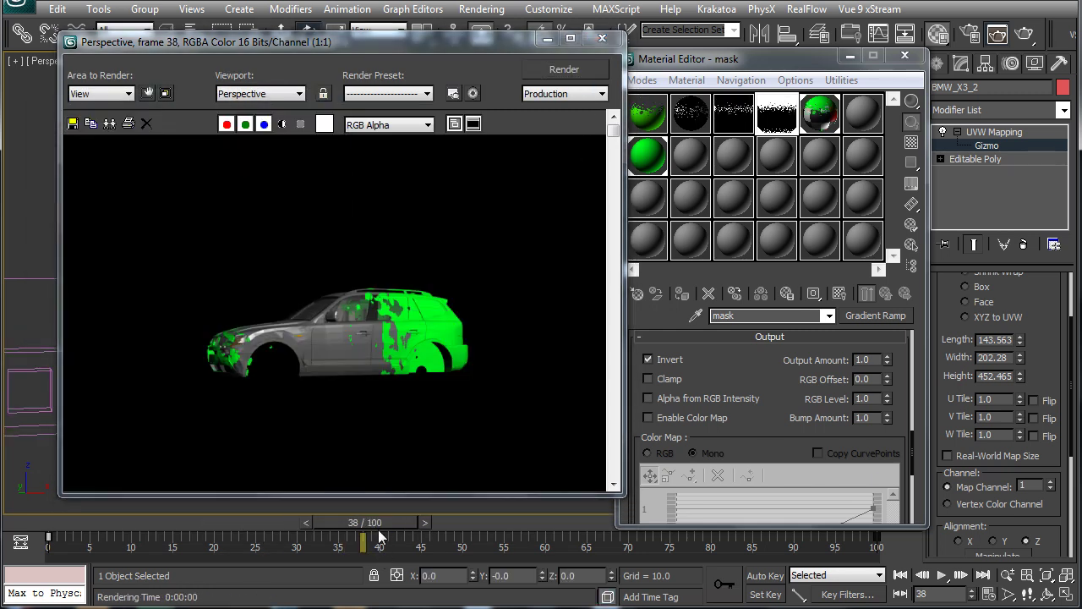
{"action": "left_click_drag", "start_coordinate": [379, 535], "coordinate": [425, 525]}
{"action": "left_click", "coordinate": [572, 74]}
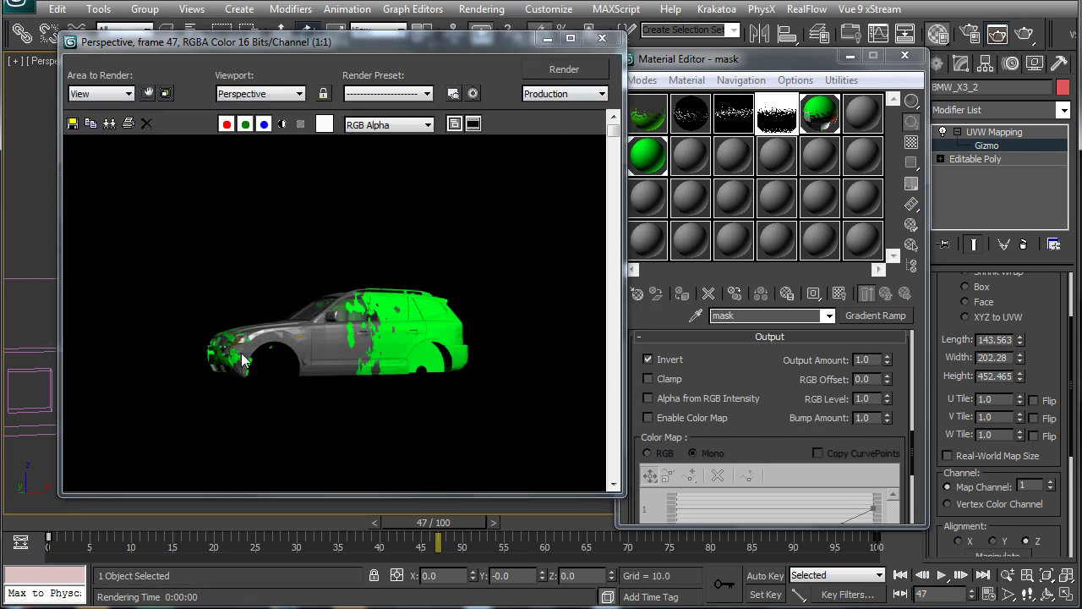
- Open an enlarged preview of the mask gradient ramp beside the Material Editor and collapse the map's Output rollout
{"action": "double_click", "coordinate": [779, 118]}
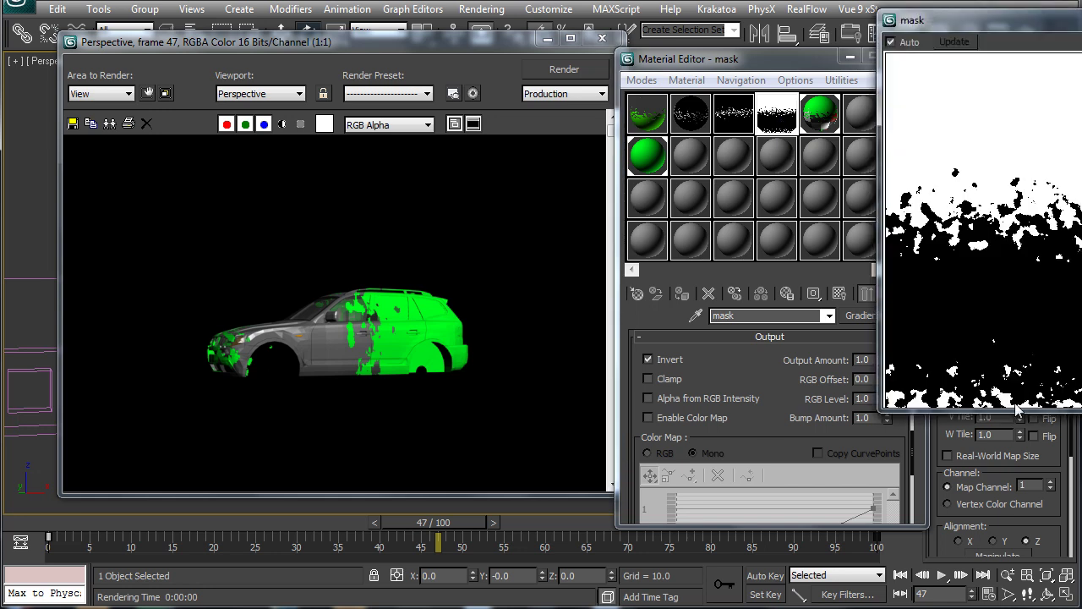
{"action": "left_click_drag", "start_coordinate": [969, 26], "coordinate": [354, 40]}
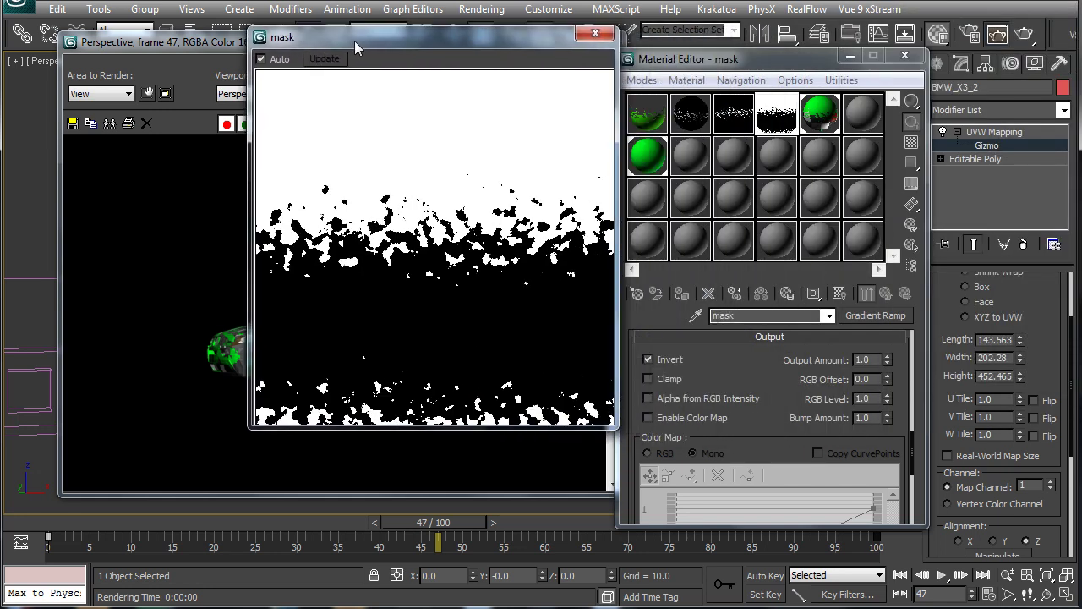
{"action": "left_click", "coordinate": [776, 125]}
{"action": "scroll", "coordinate": [744, 372], "scroll_direction": "up", "scroll_amount": 5}
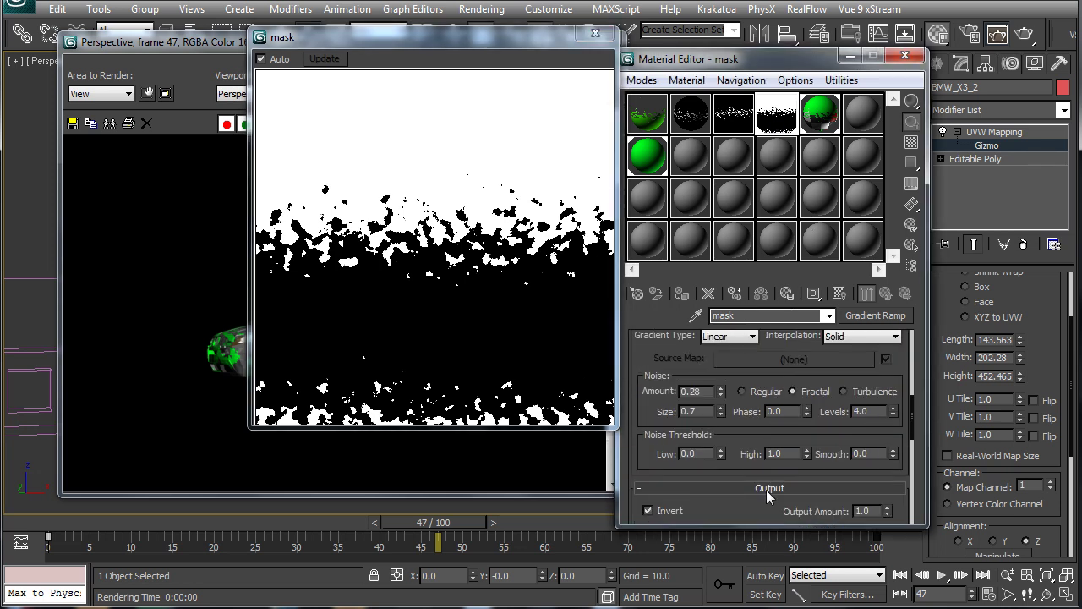
{"action": "left_click", "coordinate": [766, 489]}
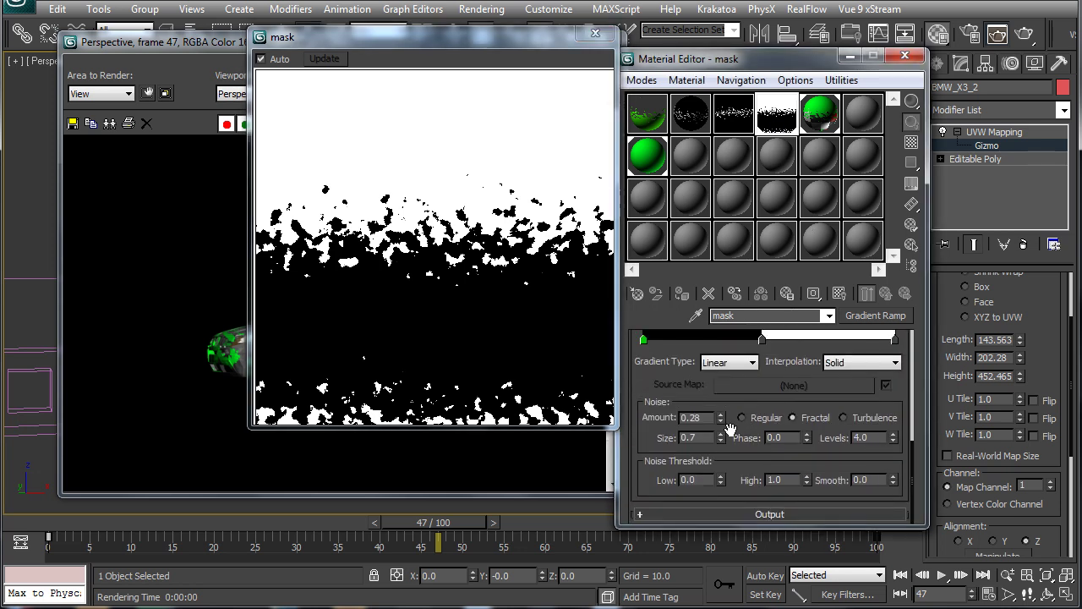
{"action": "scroll", "coordinate": [729, 409], "scroll_direction": "up", "scroll_amount": 3}
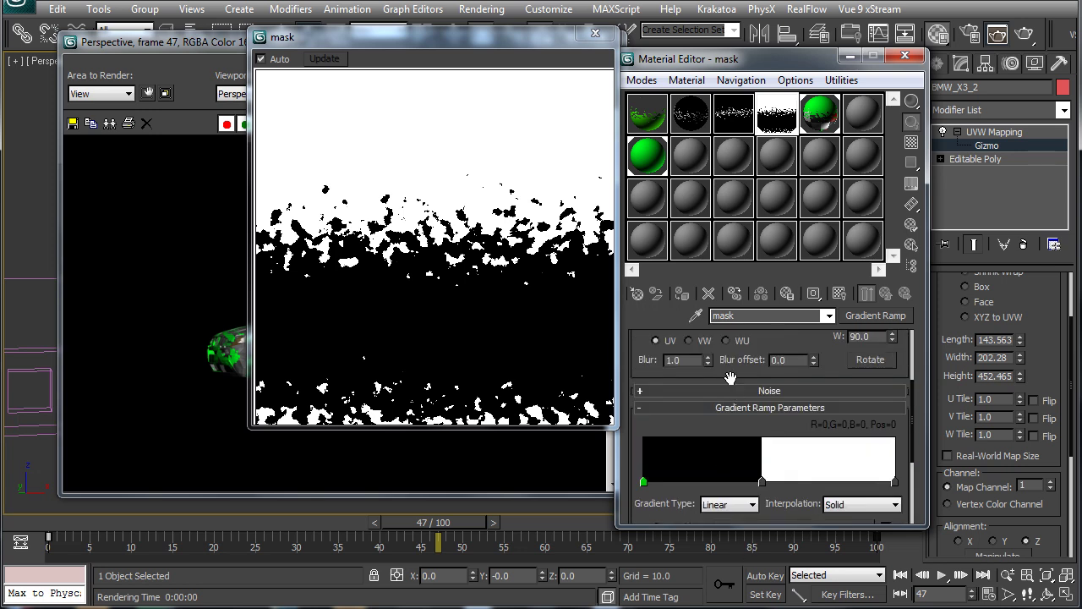
- Set the mask map's V offset to -0.19 and render the car at frame 47
{"action": "left_click_drag", "start_coordinate": [730, 377], "coordinate": [729, 489]}
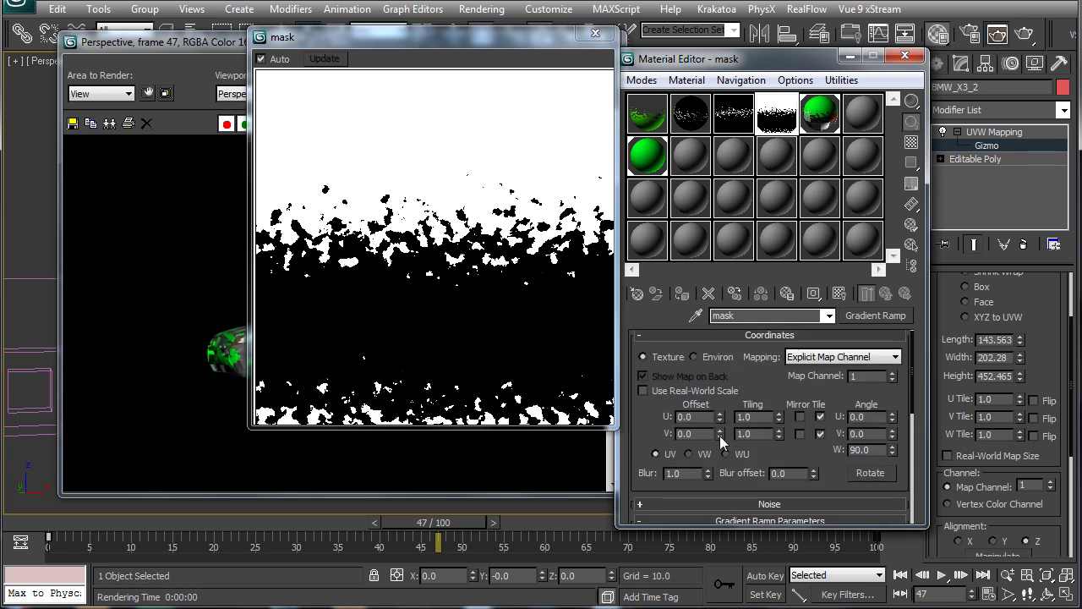
{"action": "left_click_drag", "start_coordinate": [719, 435], "coordinate": [722, 457]}
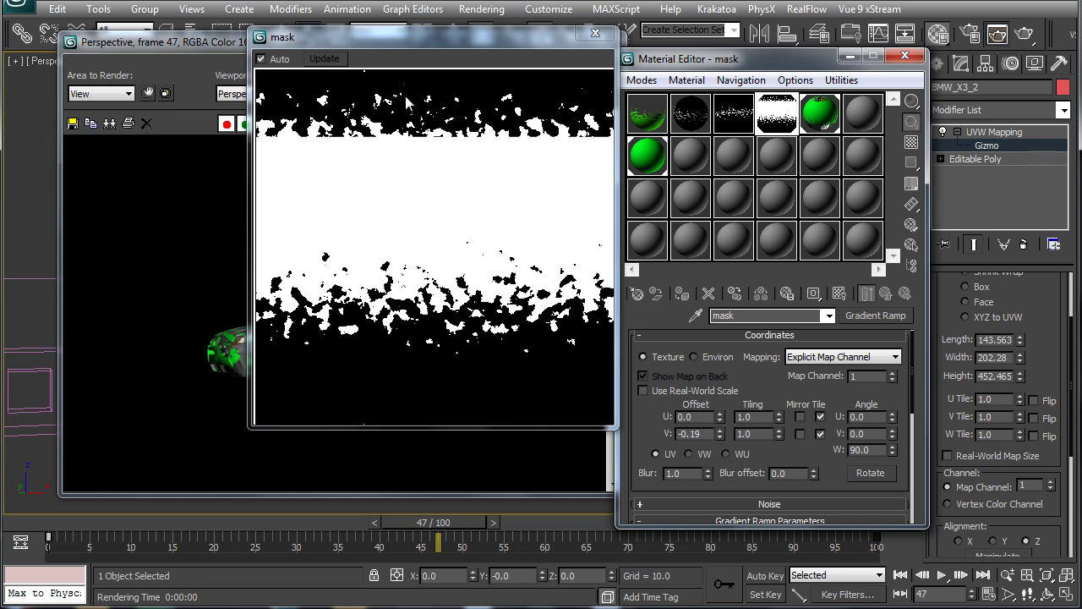
{"action": "left_click", "coordinate": [239, 55]}
{"action": "left_click", "coordinate": [575, 69]}
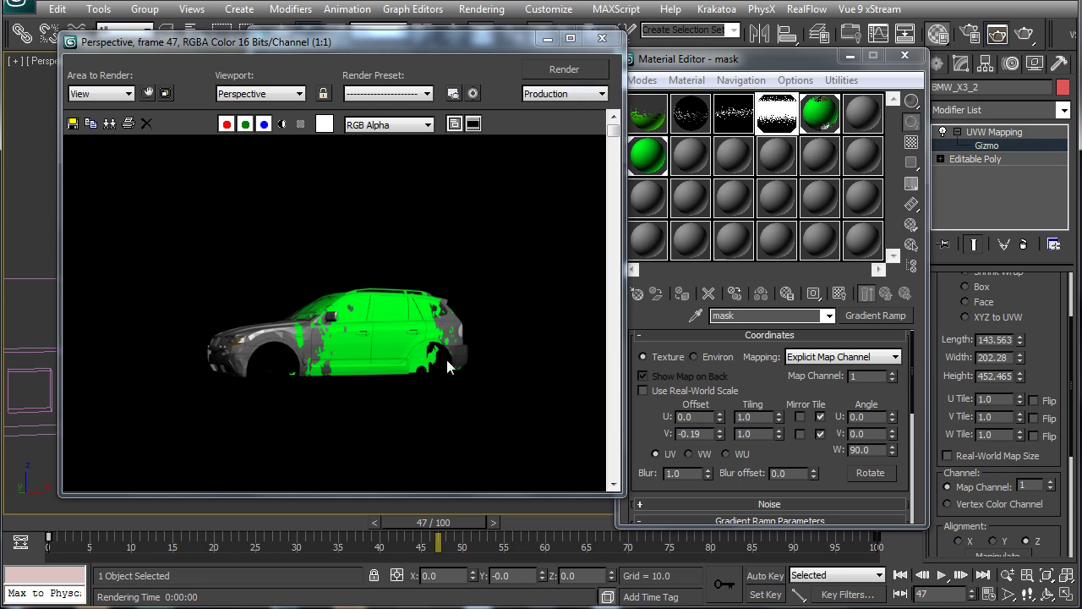
- Turn off the mask map's U tiling, keep its V tiling on, and render frame 47 again
{"action": "left_click", "coordinate": [820, 432]}
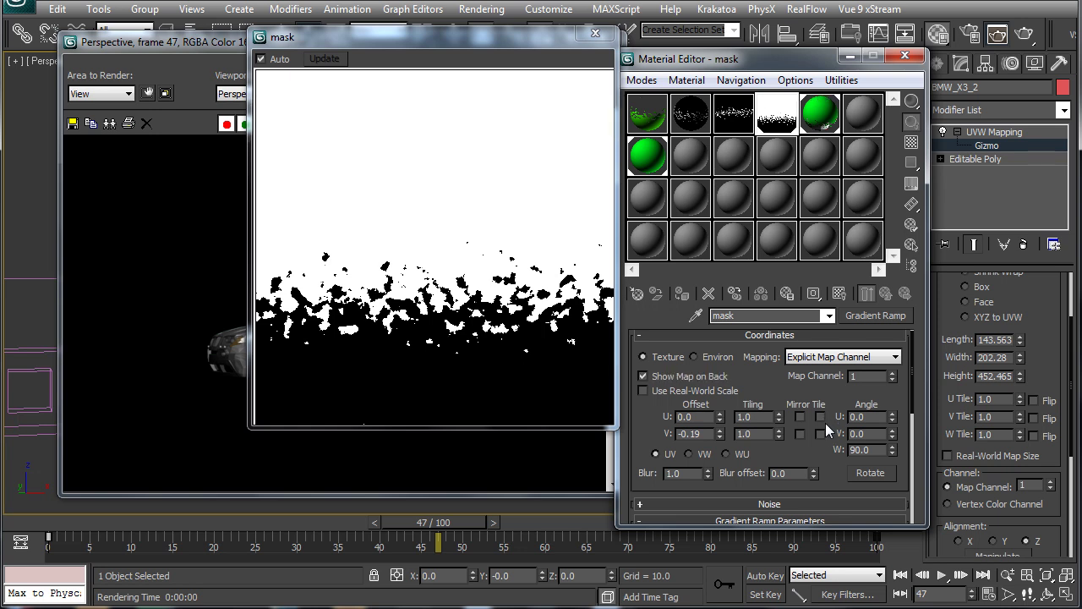
{"action": "left_click", "coordinate": [821, 432]}
{"action": "left_click", "coordinate": [243, 51]}
{"action": "left_click", "coordinate": [553, 68]}
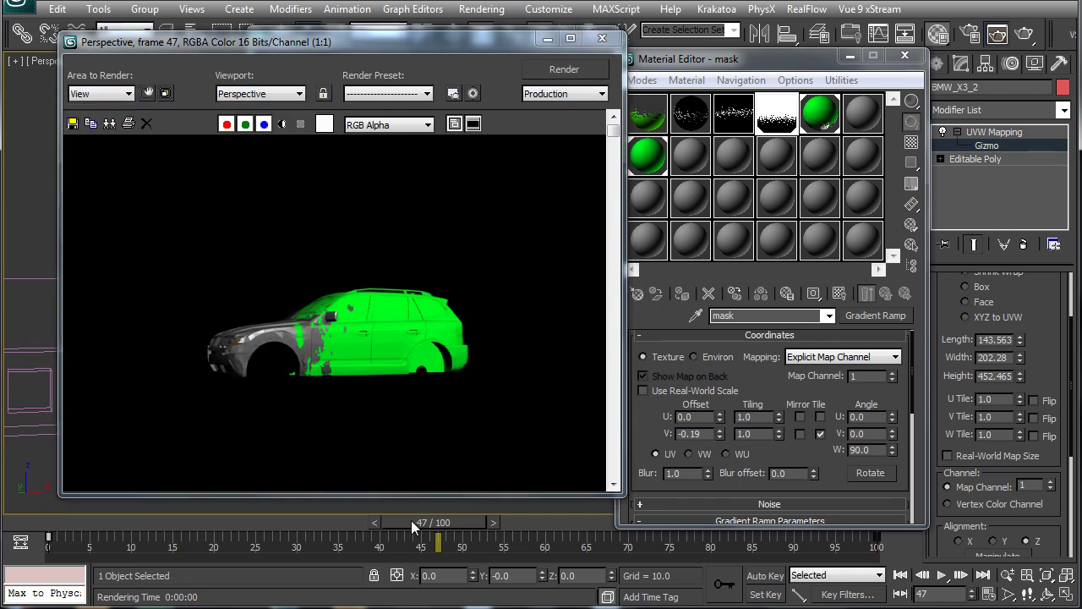
- Render the car at frame 9 to check the start of the sweep, and close the render and mask preview windows
{"action": "left_click_drag", "start_coordinate": [411, 520], "coordinate": [125, 518]}
{"action": "left_click", "coordinate": [575, 67]}
{"action": "left_click", "coordinate": [590, 73]}
{"action": "left_click", "coordinate": [596, 66]}
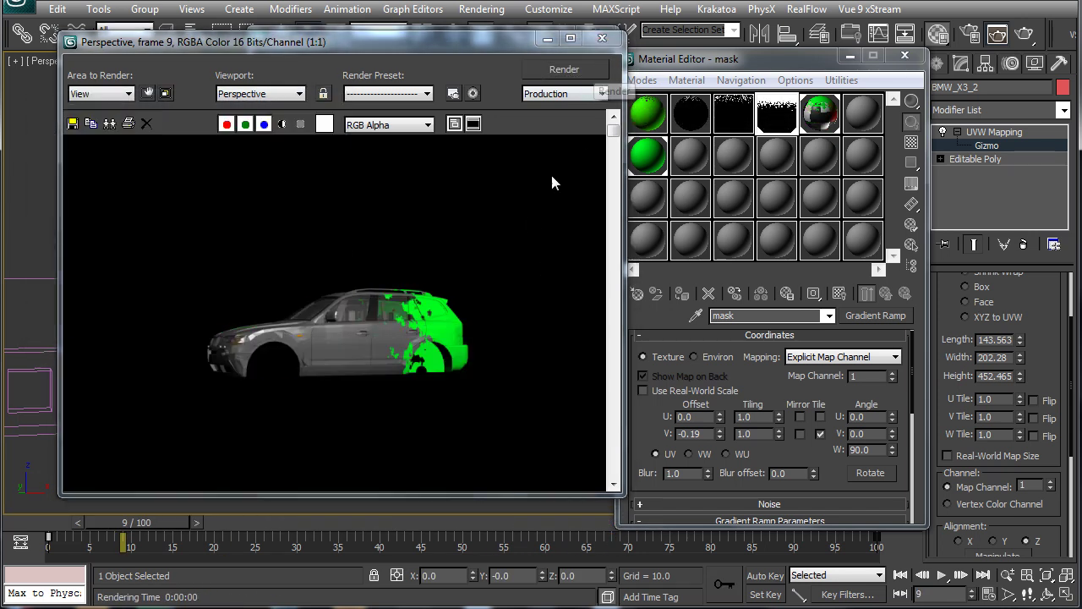
{"action": "left_click", "coordinate": [597, 40]}
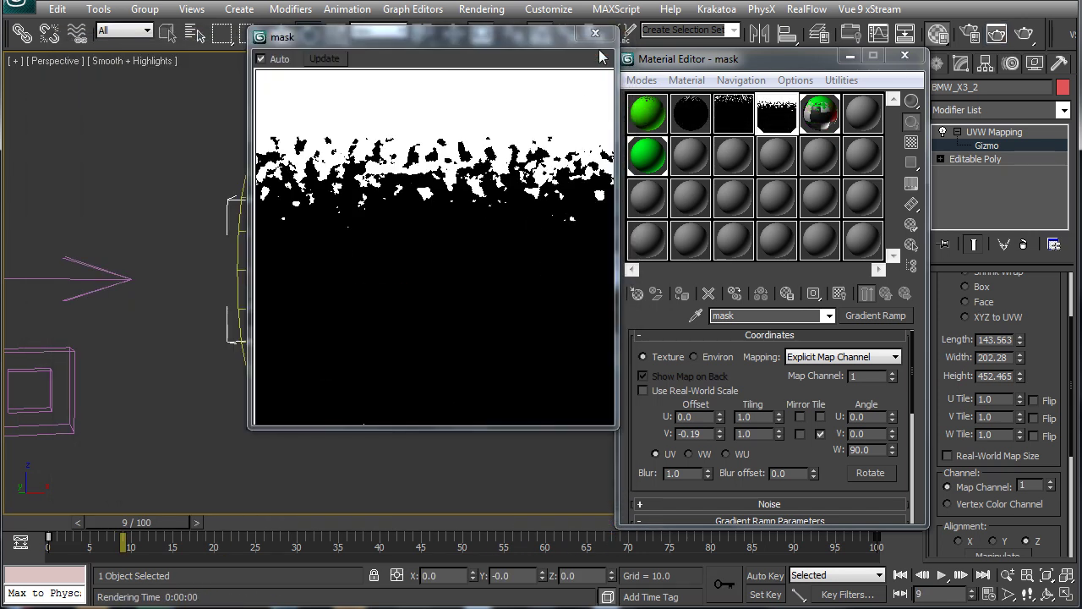
{"action": "left_click", "coordinate": [597, 42]}
- Set the opacity of the Blend material's green Material 2 to 0 and render the car at frame 9
{"action": "left_click_drag", "start_coordinate": [776, 60], "coordinate": [868, 57]}
{"action": "middle_click_drag", "start_coordinate": [541, 288], "coordinate": [431, 284]}
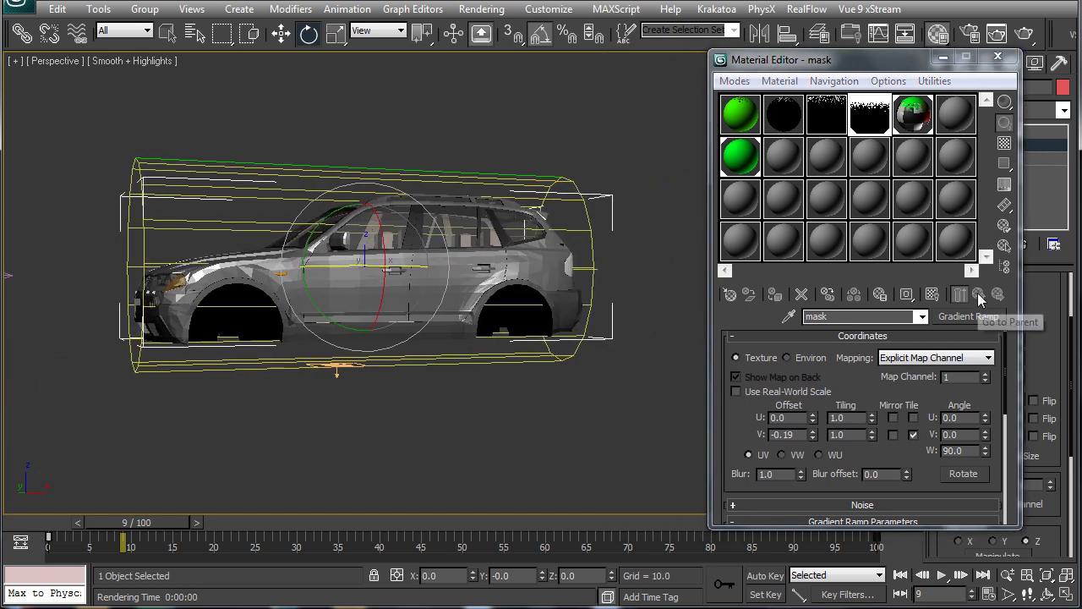
{"action": "left_click", "coordinate": [906, 118]}
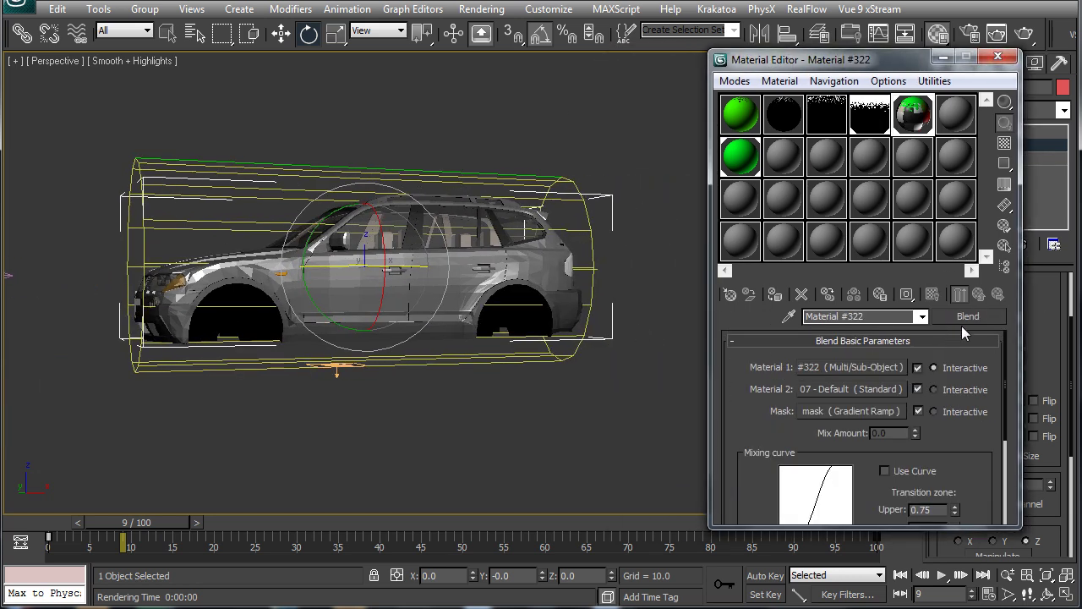
{"action": "left_click", "coordinate": [885, 392]}
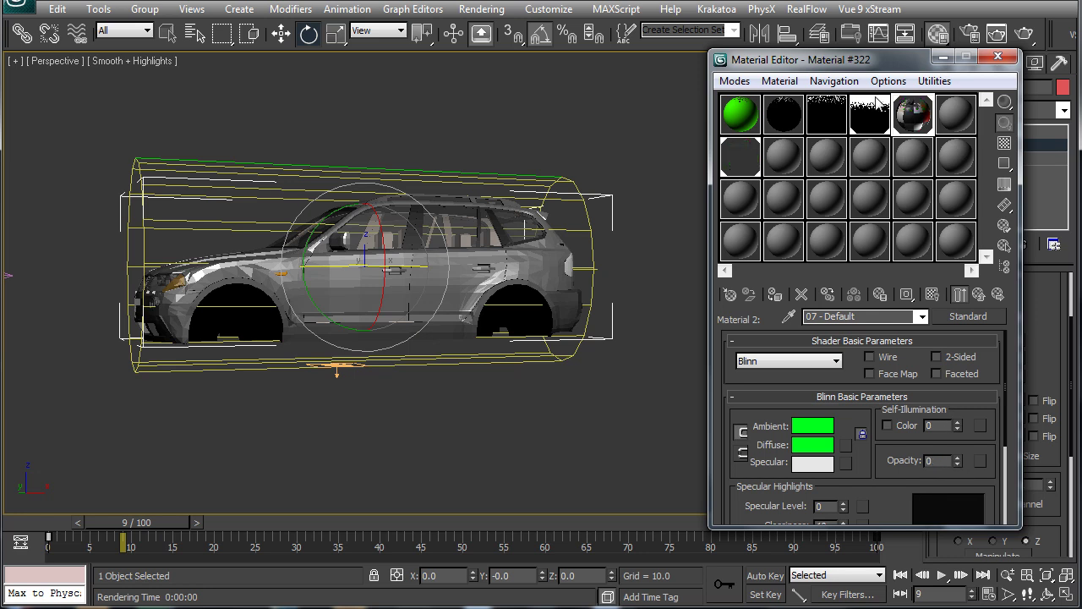
{"action": "left_click_drag", "start_coordinate": [894, 72], "coordinate": [893, 88]}
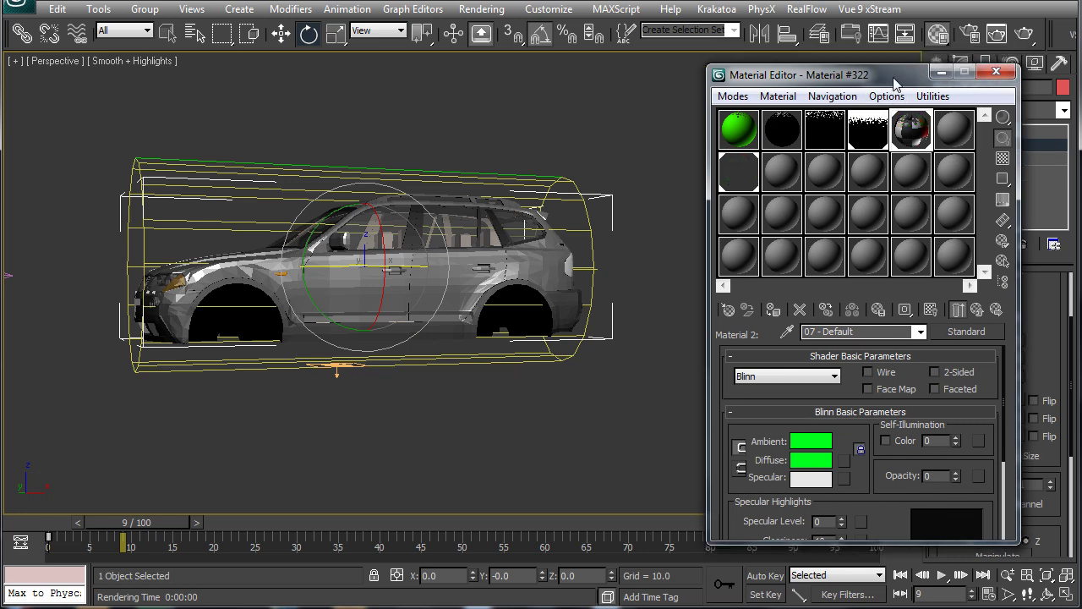
{"action": "left_click", "coordinate": [1025, 34]}
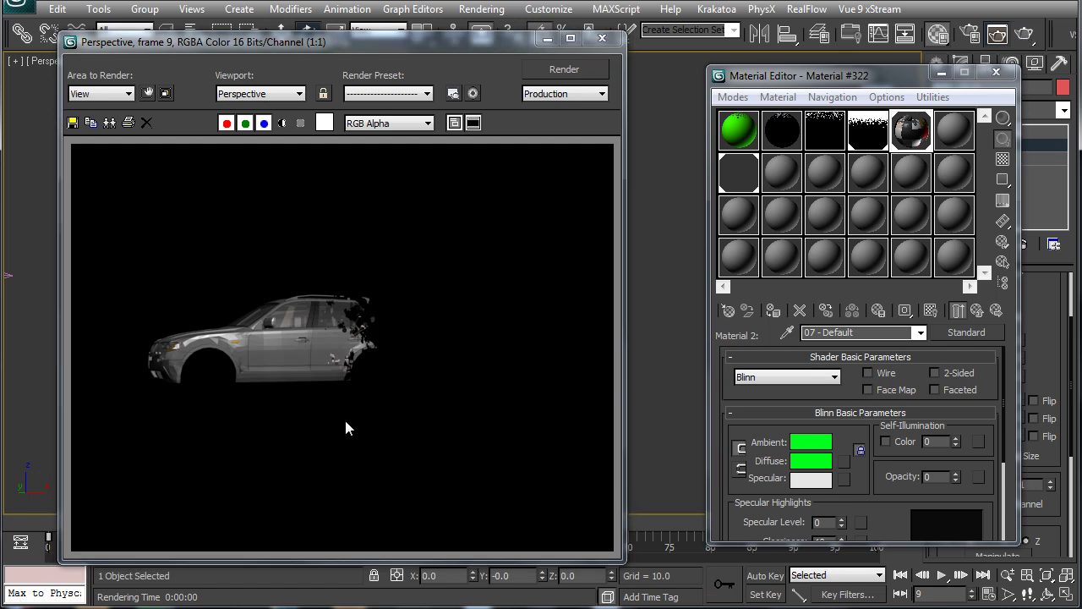
- Render the car at frames 20 and 32 to check the dissolve, close the render window and return to frame 0
{"action": "left_click_drag", "start_coordinate": [320, 562], "coordinate": [328, 504]}
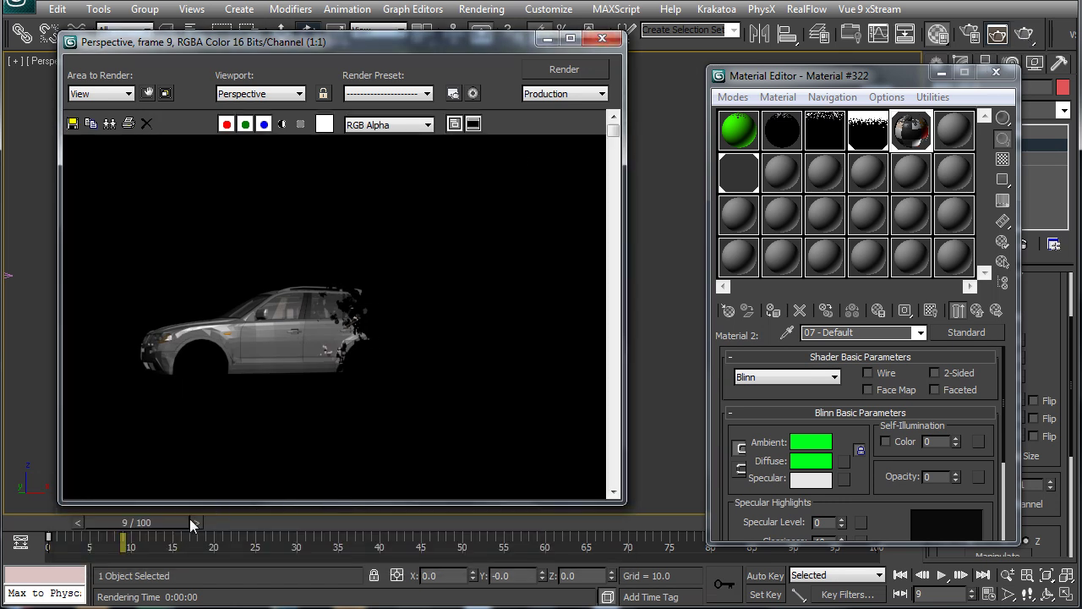
{"action": "left_click_drag", "start_coordinate": [178, 523], "coordinate": [271, 523]}
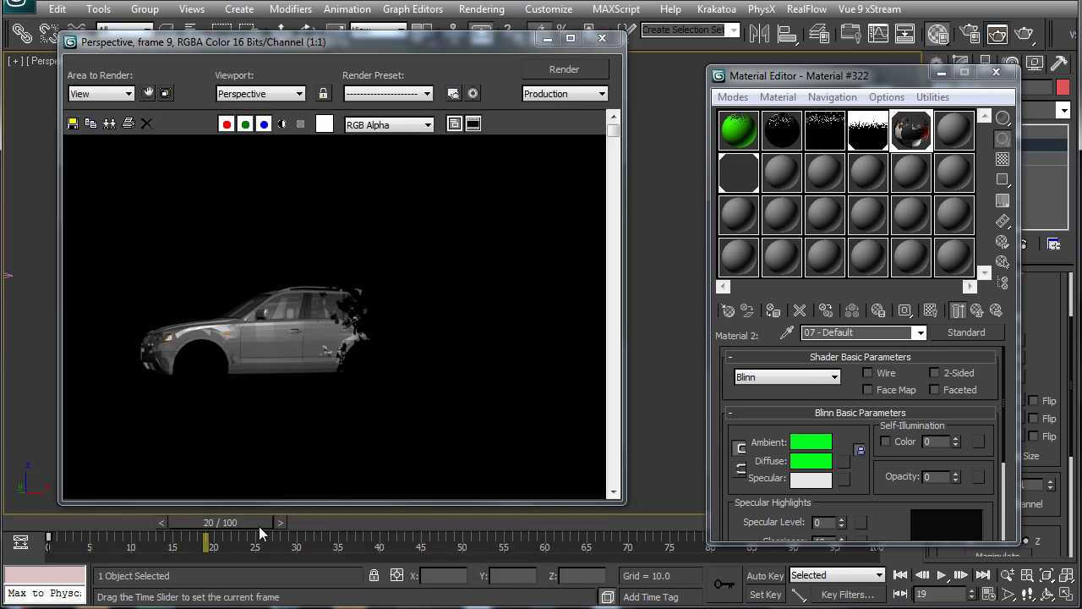
{"action": "left_click", "coordinate": [565, 70]}
{"action": "left_click_drag", "start_coordinate": [229, 519], "coordinate": [329, 521]}
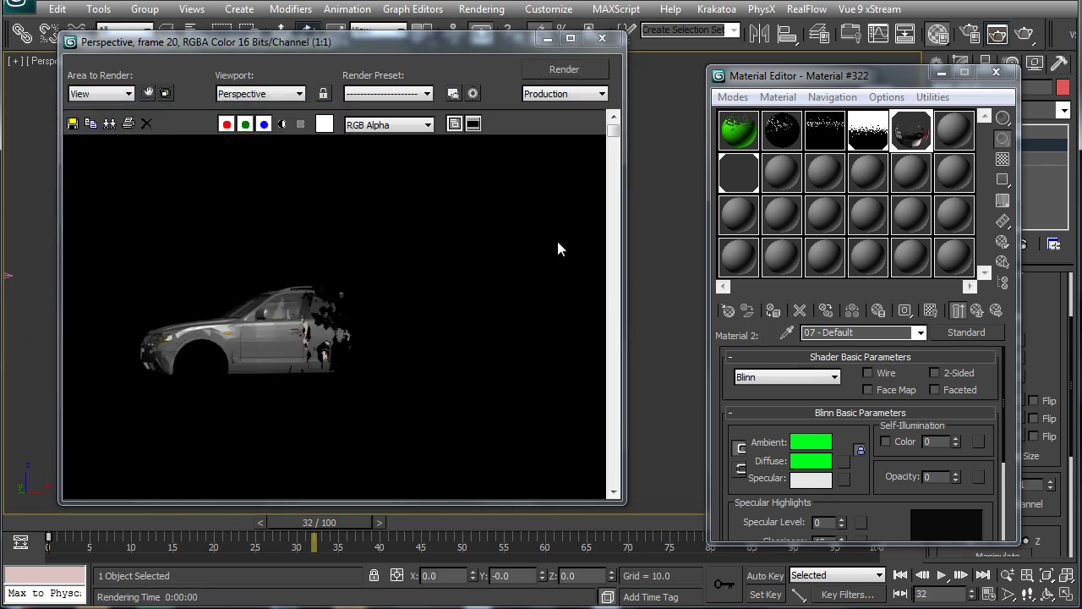
{"action": "left_click", "coordinate": [582, 72]}
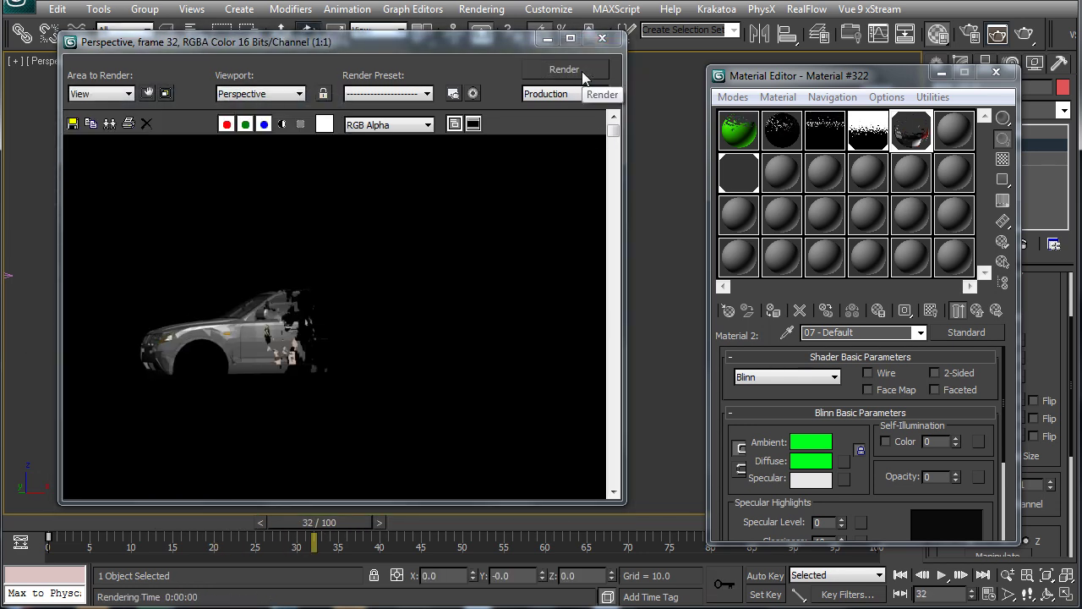
{"action": "left_click", "coordinate": [602, 39]}
{"action": "left_click_drag", "start_coordinate": [318, 525], "coordinate": [16, 516]}
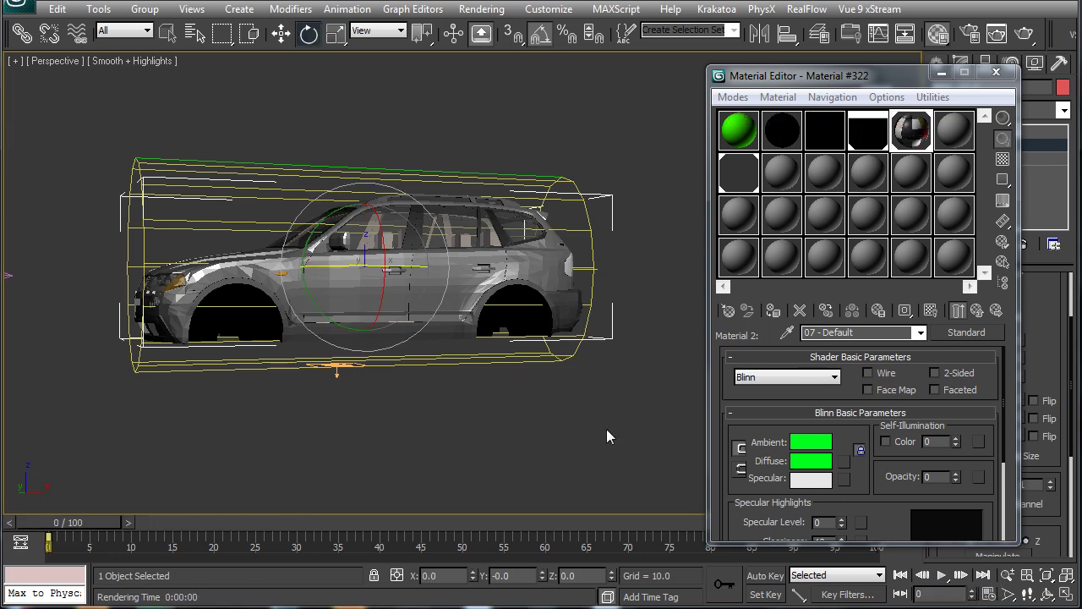
- Return to the parent Blend material and clone the car in place as a copy named "Particle emitter"
{"action": "left_click", "coordinate": [981, 310]}
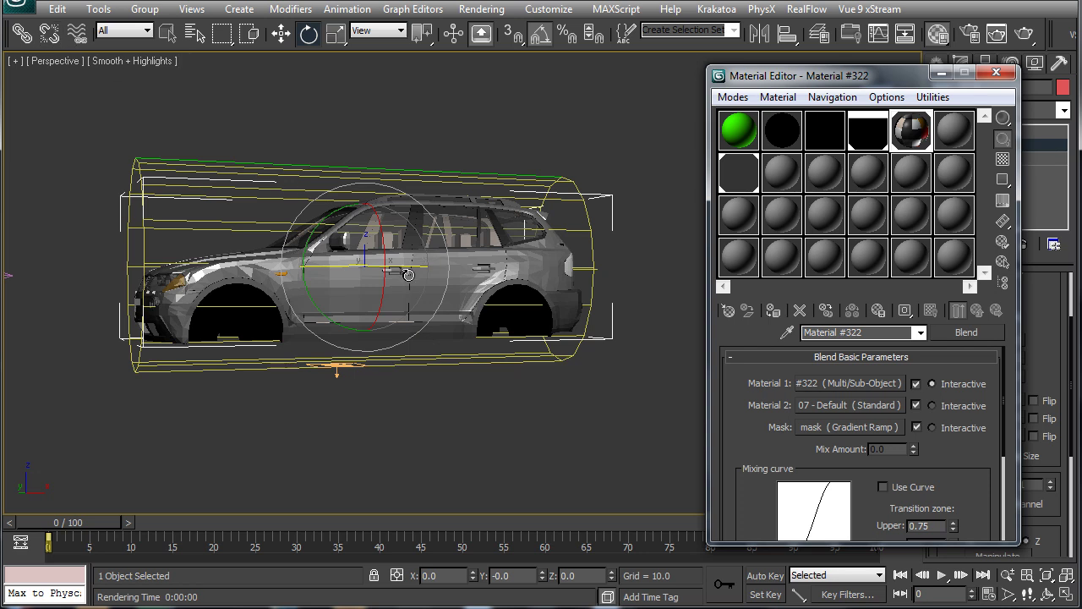
{"action": "left_click_drag", "start_coordinate": [425, 285], "coordinate": [442, 286], "text": "shift"}
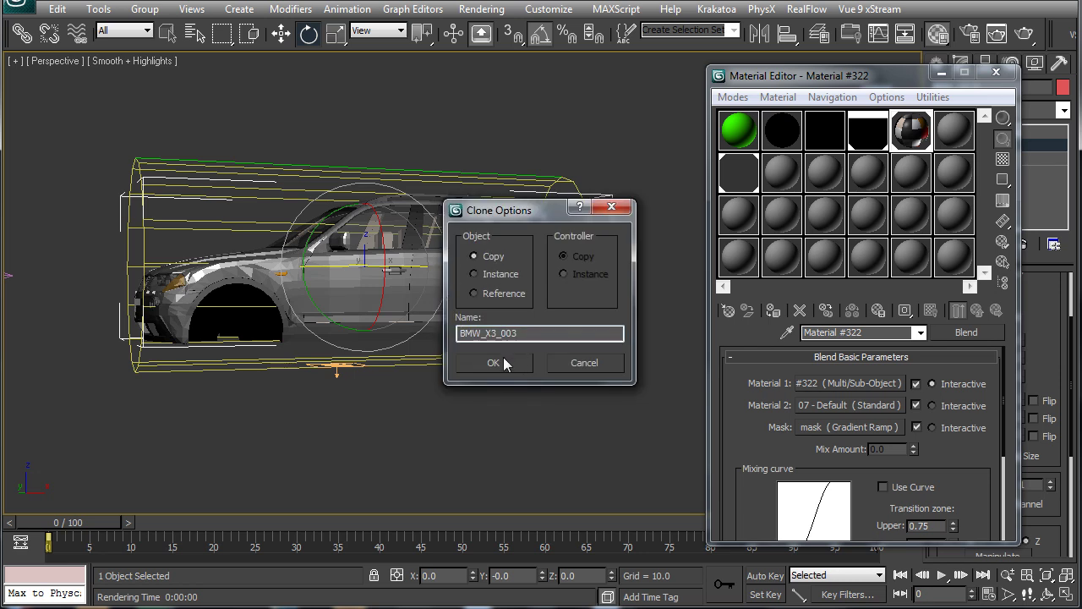
{"action": "type", "text": "Particle emitter"}
{"action": "key", "text": "Return"}
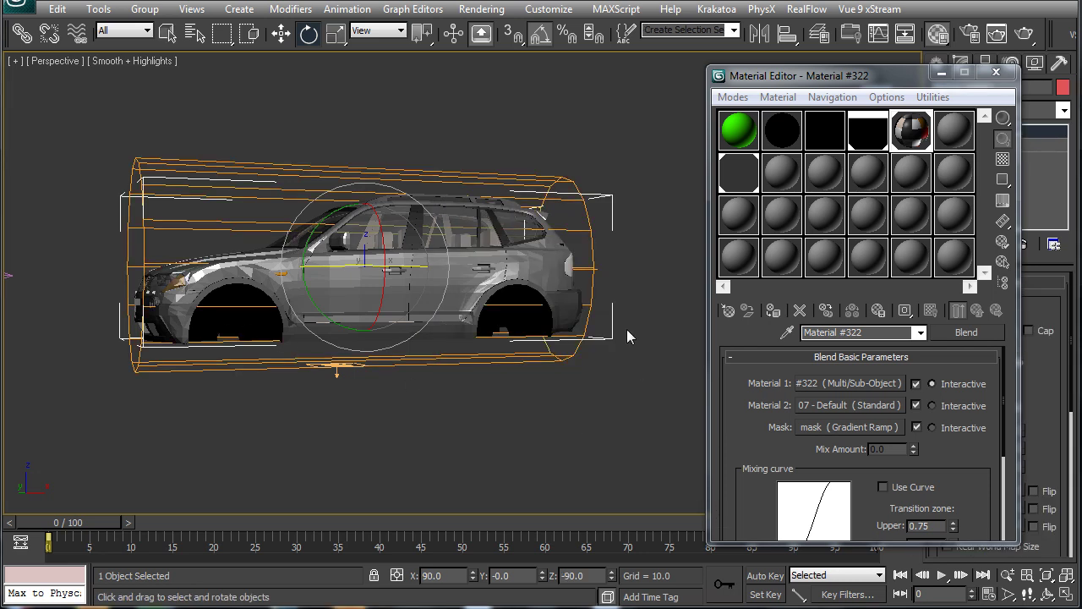
- Create a new layer named PM for the selected emitter car and hide the 0 (default) layer
{"action": "left_click", "coordinate": [817, 35]}
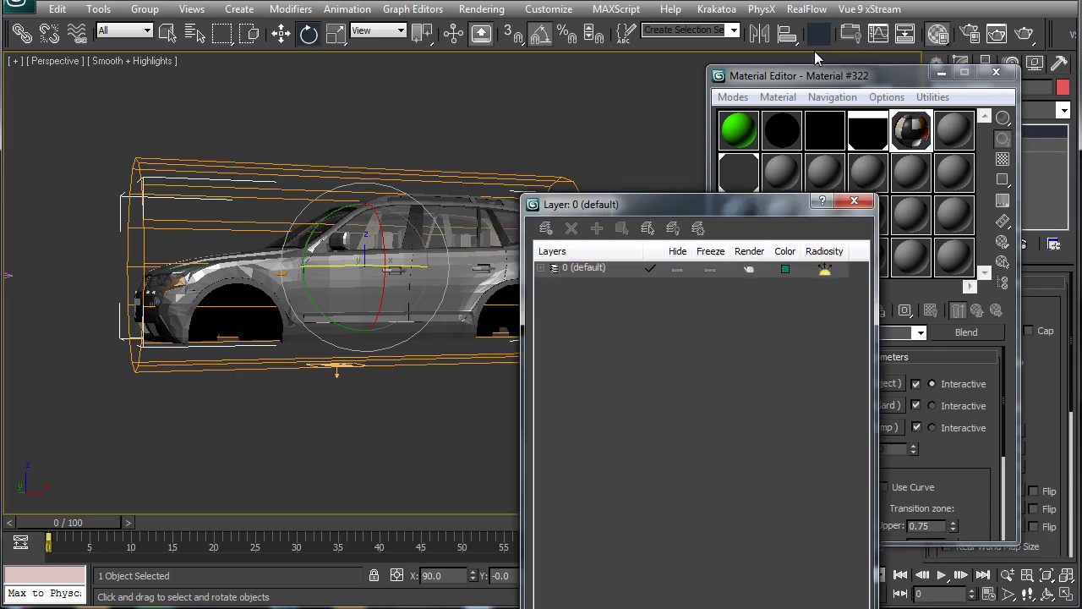
{"action": "left_click", "coordinate": [546, 230]}
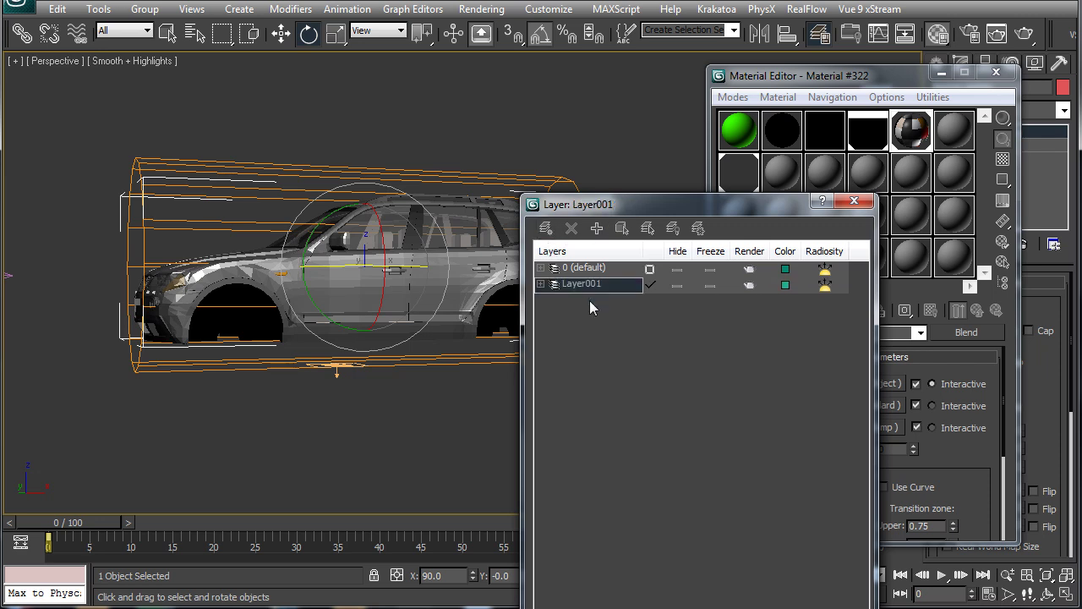
{"action": "type", "text": "PM"}
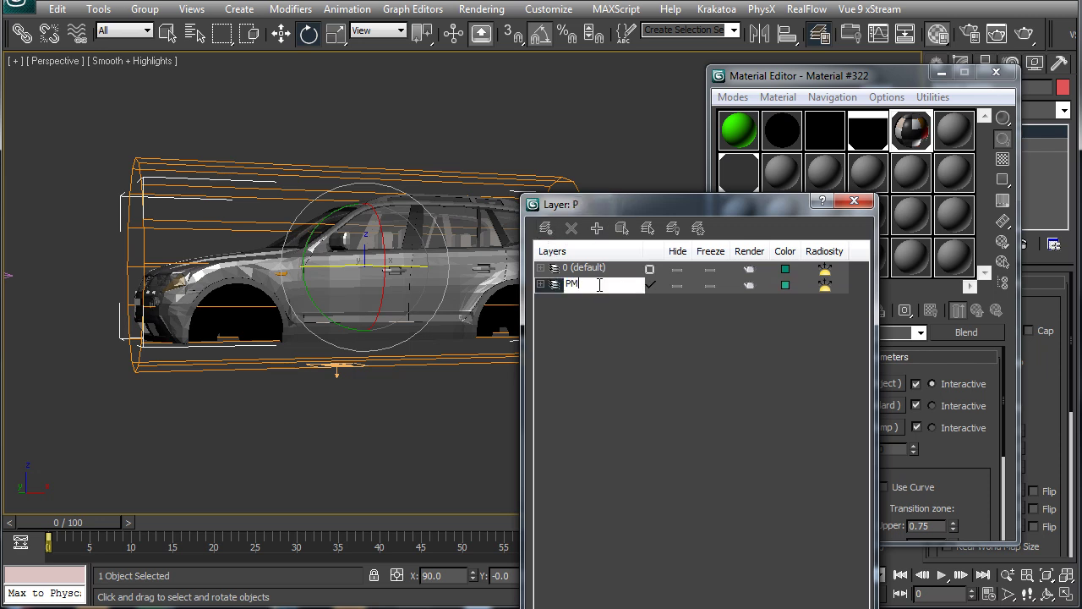
{"action": "key", "text": "Return"}
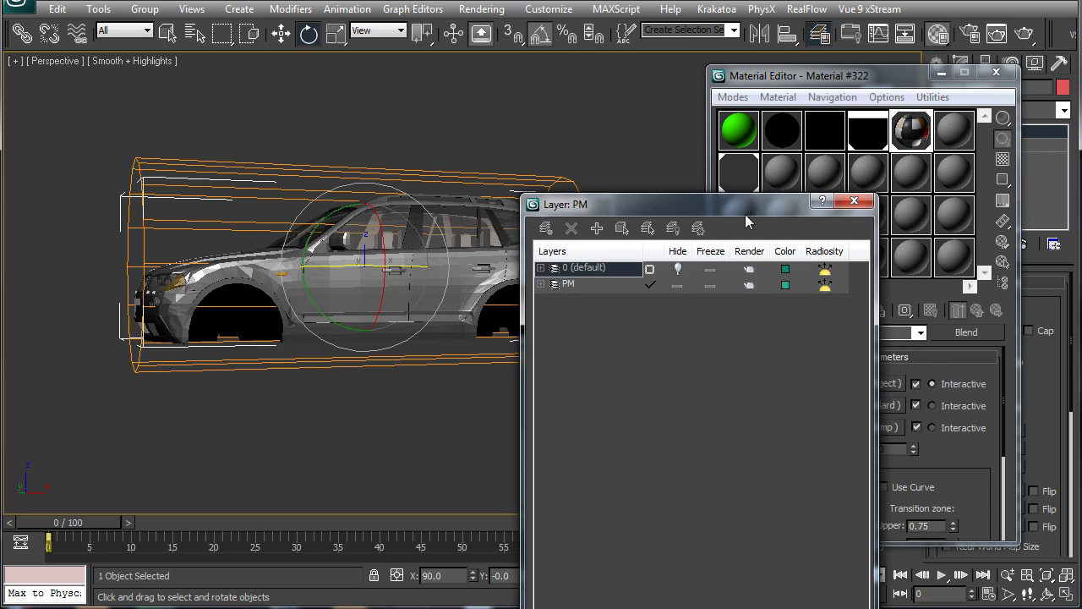
{"action": "left_click_drag", "start_coordinate": [745, 214], "coordinate": [507, 425]}
- Open the diffuse gradient ramp of Material #26 and move to frame 21 to show its animated white band
{"action": "left_click", "coordinate": [830, 128]}
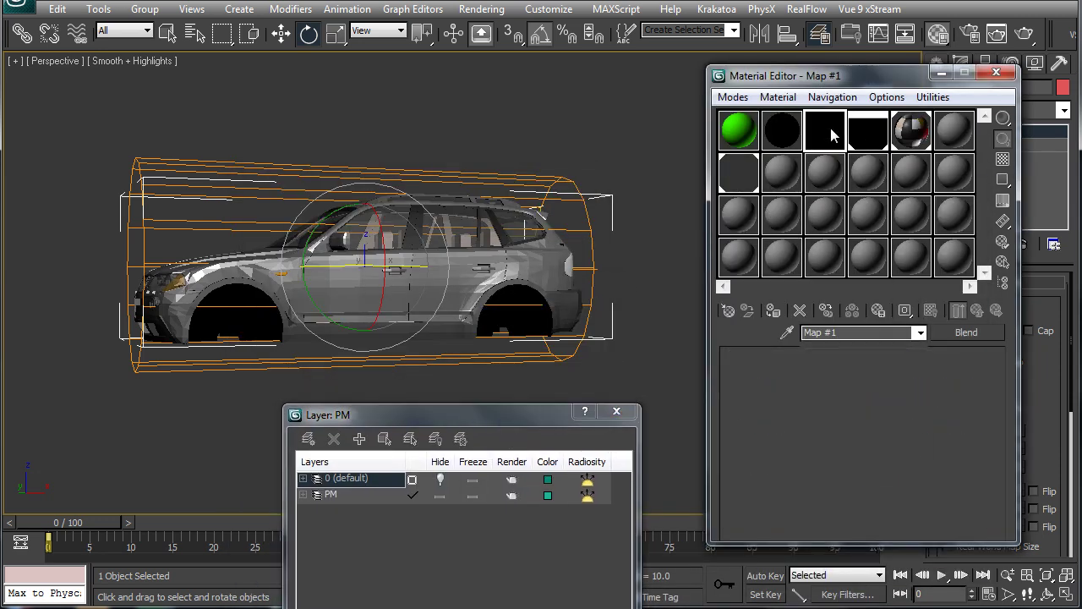
{"action": "left_click", "coordinate": [781, 129]}
{"action": "left_click_drag", "start_coordinate": [787, 398], "coordinate": [791, 338]}
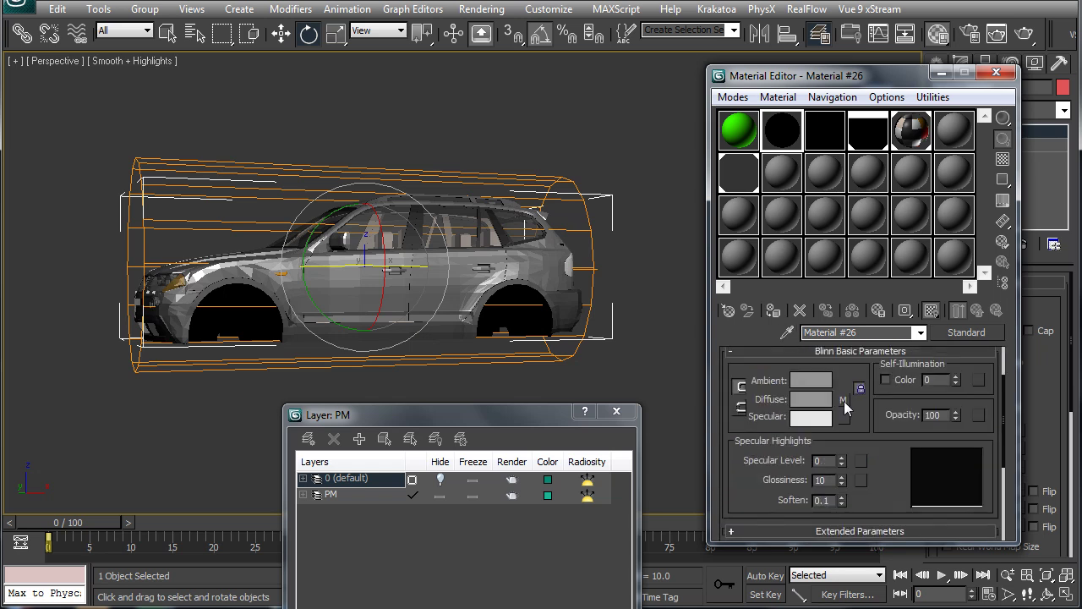
{"action": "left_click", "coordinate": [844, 401]}
{"action": "left_click_drag", "start_coordinate": [109, 525], "coordinate": [244, 538]}
{"action": "key", "text": "e"}
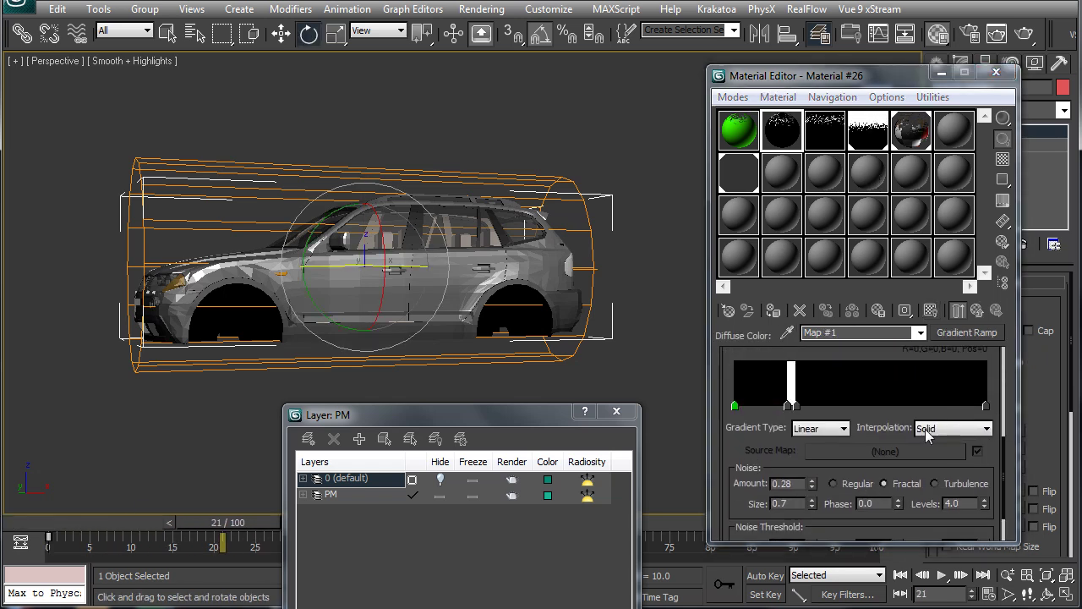
- Place Material #26's diffuse gradient ramp in the empty sample slot beside the transparent material and rename it emitterramp
{"action": "left_click_drag", "start_coordinate": [956, 332], "coordinate": [809, 177]}
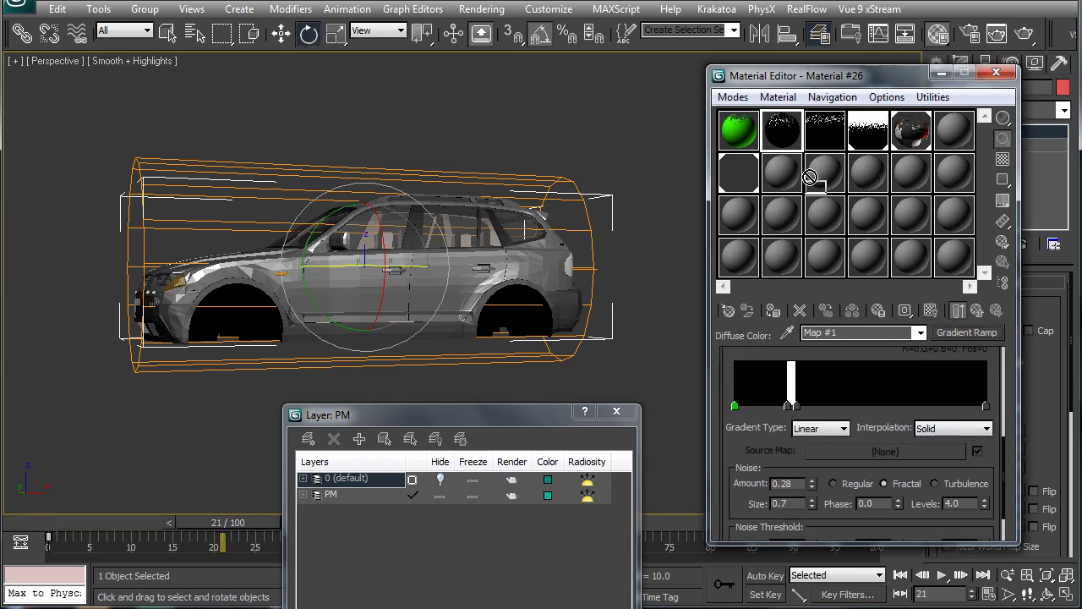
{"action": "left_click", "coordinate": [975, 312]}
{"action": "left_click_drag", "start_coordinate": [788, 235], "coordinate": [777, 177]}
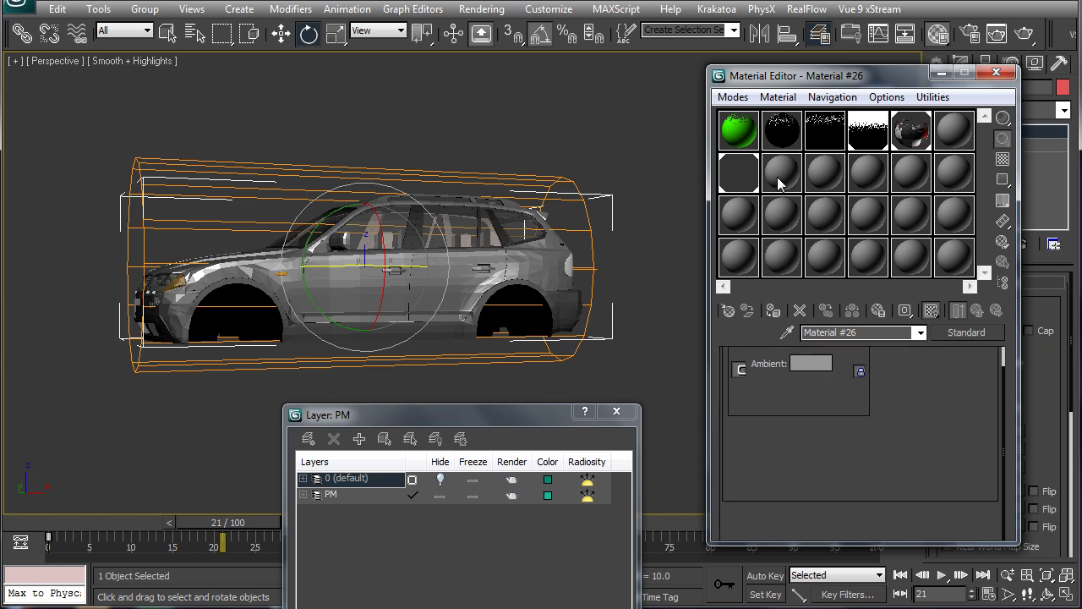
{"action": "left_click", "coordinate": [821, 332]}
{"action": "type", "text": "emitterramp"}
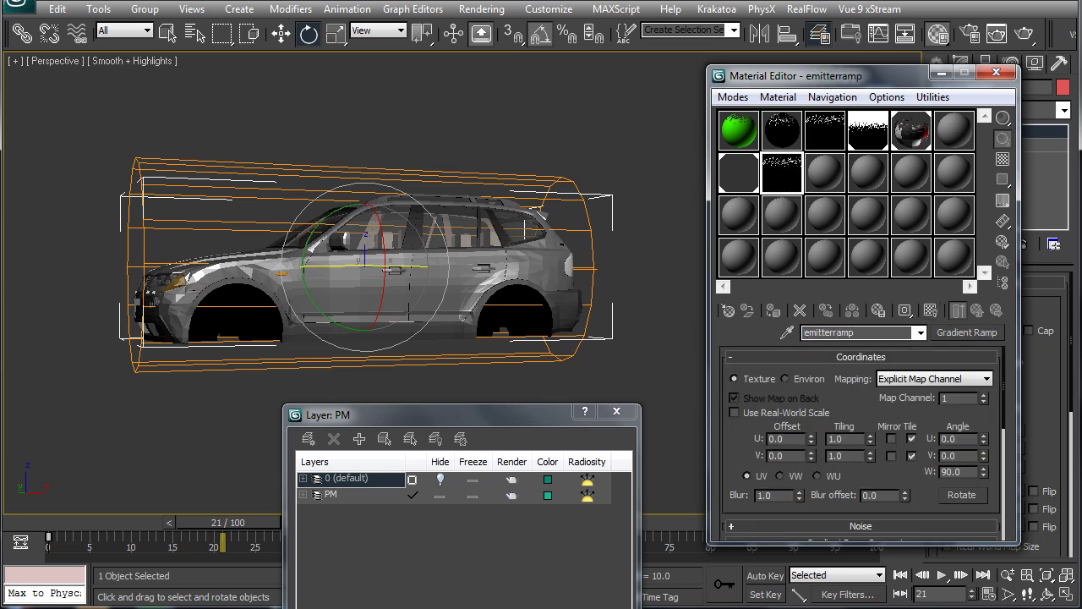
- Assign the 09 - Default material to the emitter car with emitterramp instanced as its diffuse map, shown in the viewport
{"action": "left_click_drag", "start_coordinate": [831, 184], "coordinate": [364, 305]}
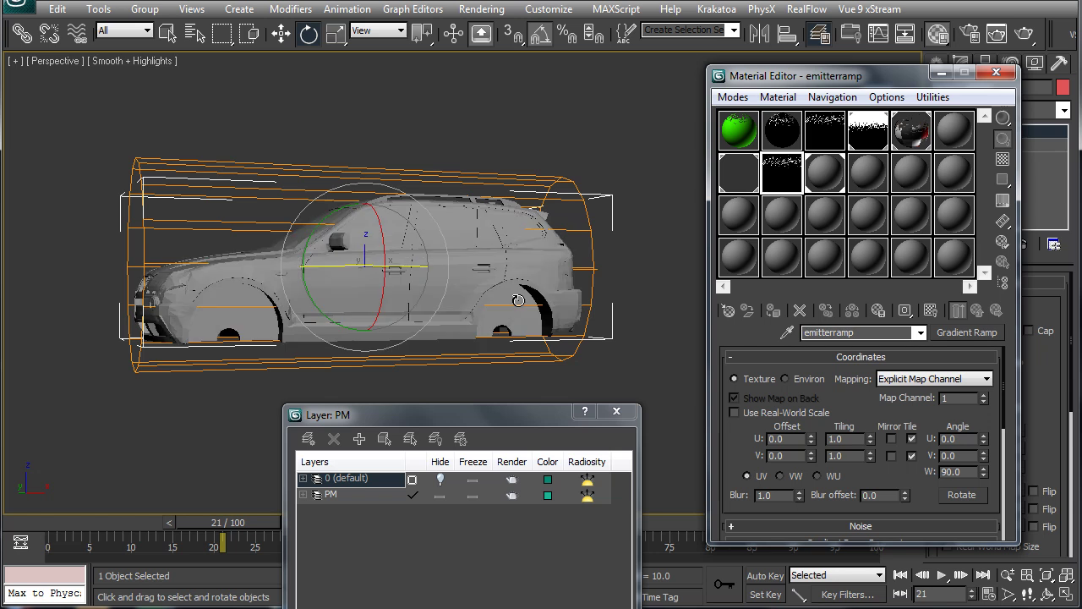
{"action": "left_click", "coordinate": [817, 172]}
{"action": "left_click_drag", "start_coordinate": [783, 181], "coordinate": [845, 462]}
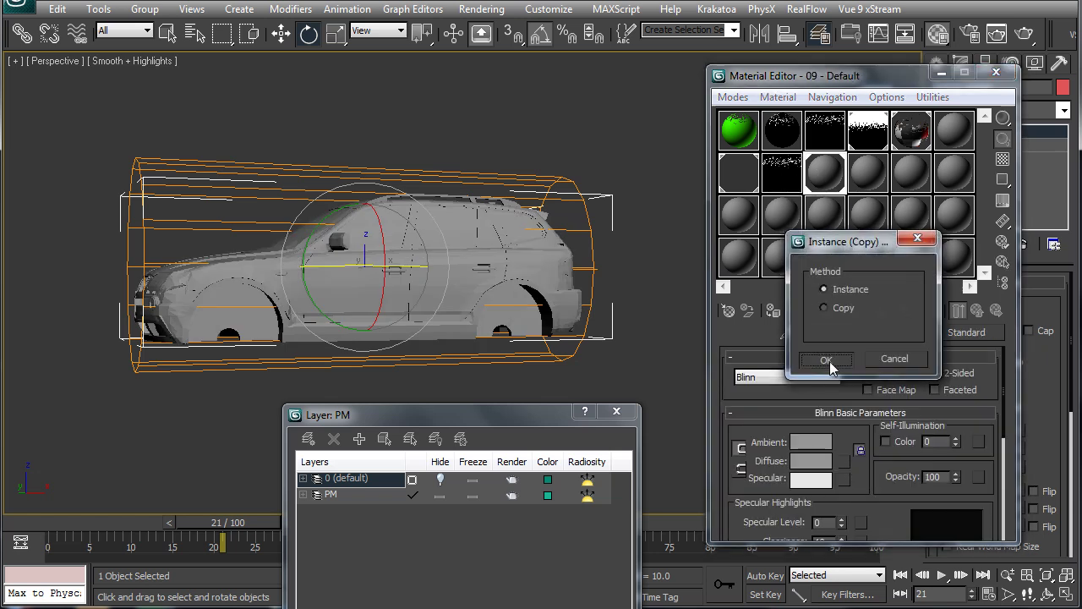
{"action": "left_click", "coordinate": [828, 363]}
{"action": "left_click_drag", "start_coordinate": [223, 522], "coordinate": [323, 521]}
{"action": "left_click", "coordinate": [932, 312]}
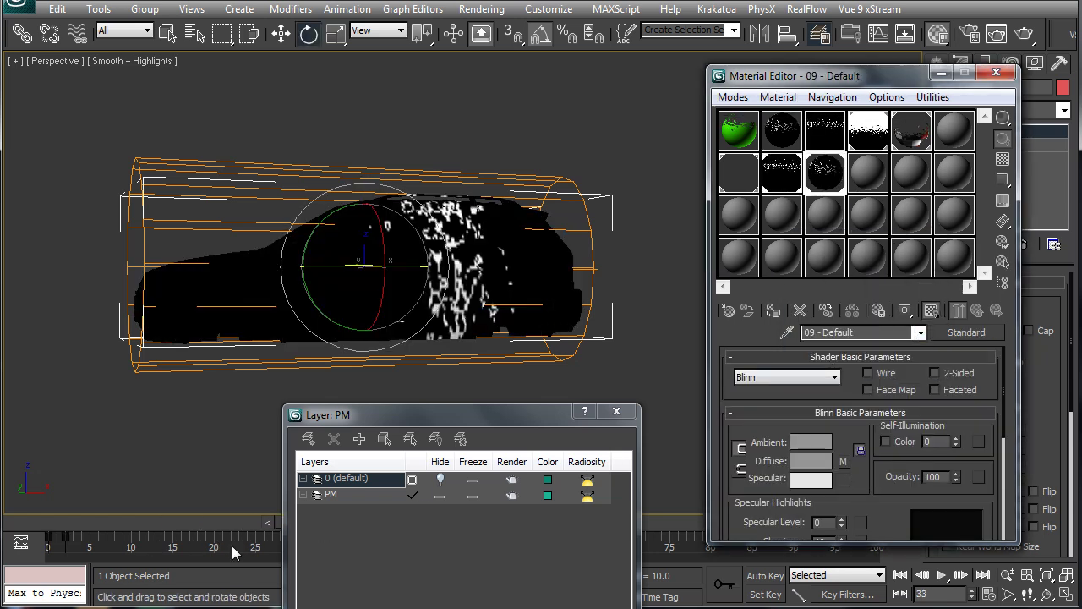
- Replace the deleted emitter in Position Object 001 with the Particle emitter car and check the operator's Density By Material settings
{"action": "left_click_drag", "start_coordinate": [426, 422], "coordinate": [929, 205]}
{"action": "left_click_drag", "start_coordinate": [319, 522], "coordinate": [372, 521]}
{"action": "key", "text": "6"}
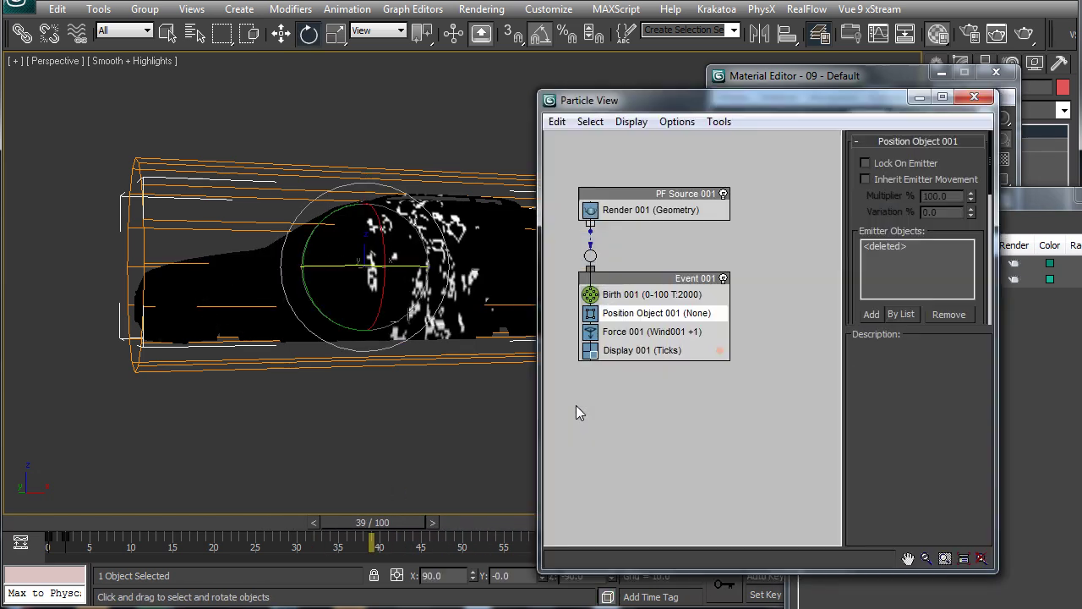
{"action": "left_click_drag", "start_coordinate": [869, 216], "coordinate": [869, 194]}
{"action": "left_click", "coordinate": [888, 223]}
{"action": "left_click", "coordinate": [943, 289]}
{"action": "left_click", "coordinate": [873, 291]}
{"action": "left_click", "coordinate": [346, 282]}
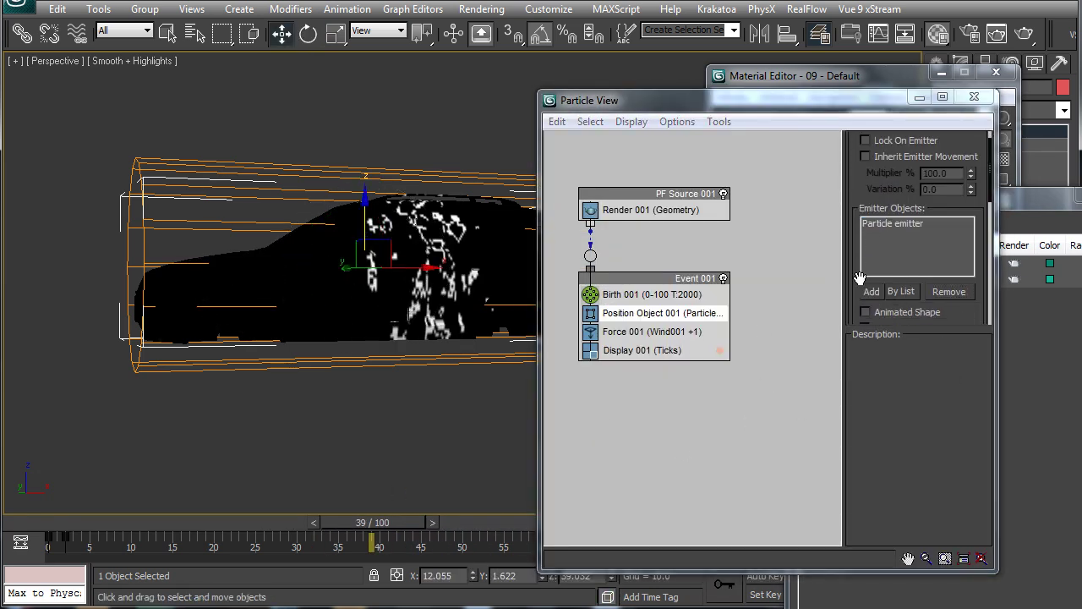
{"action": "left_click_drag", "start_coordinate": [859, 279], "coordinate": [907, 141]}
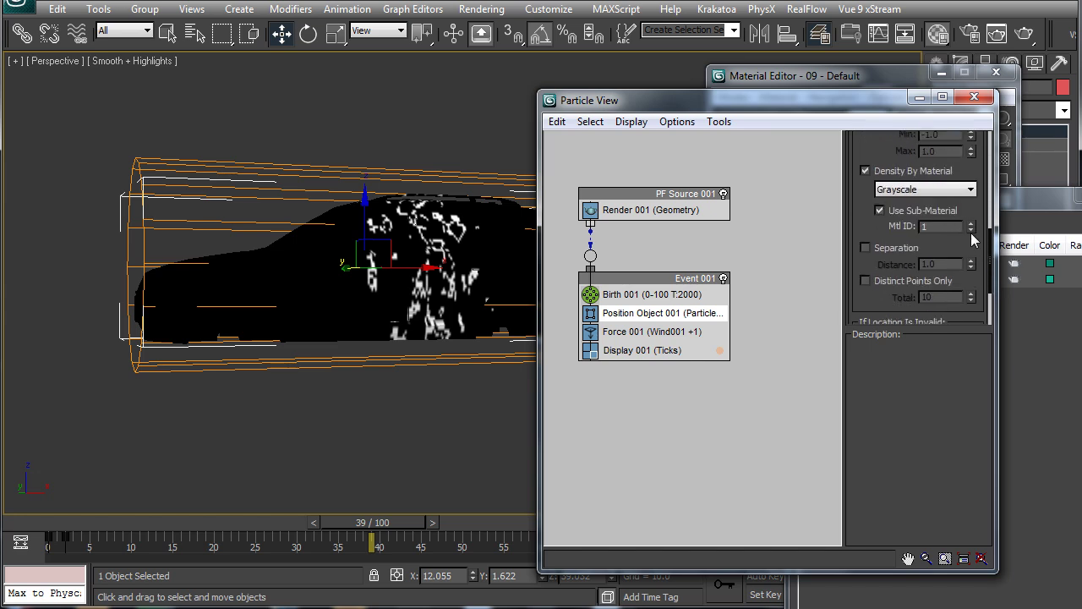
- Move to frame 31, unhide the 0 (default) layer and hide the PM layer
{"action": "left_click_drag", "start_coordinate": [827, 108], "coordinate": [1081, 117]}
{"action": "left_click_drag", "start_coordinate": [372, 522], "coordinate": [309, 523]}
{"action": "left_click", "coordinate": [931, 329]}
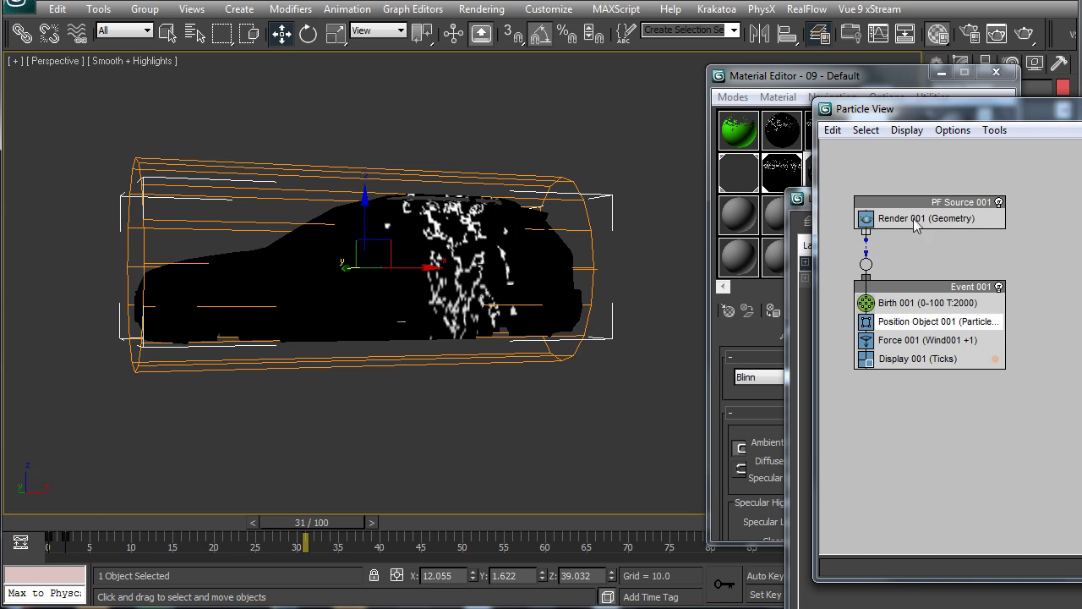
{"action": "left_click_drag", "start_coordinate": [962, 109], "coordinate": [892, 249]}
{"action": "left_click", "coordinate": [1054, 208]}
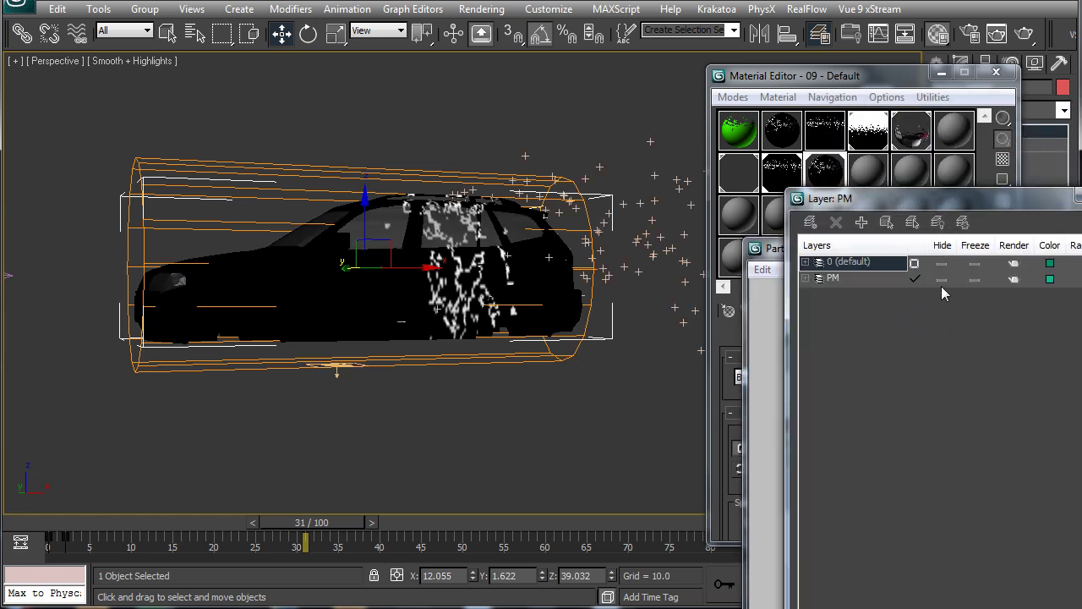
{"action": "left_click", "coordinate": [942, 280]}
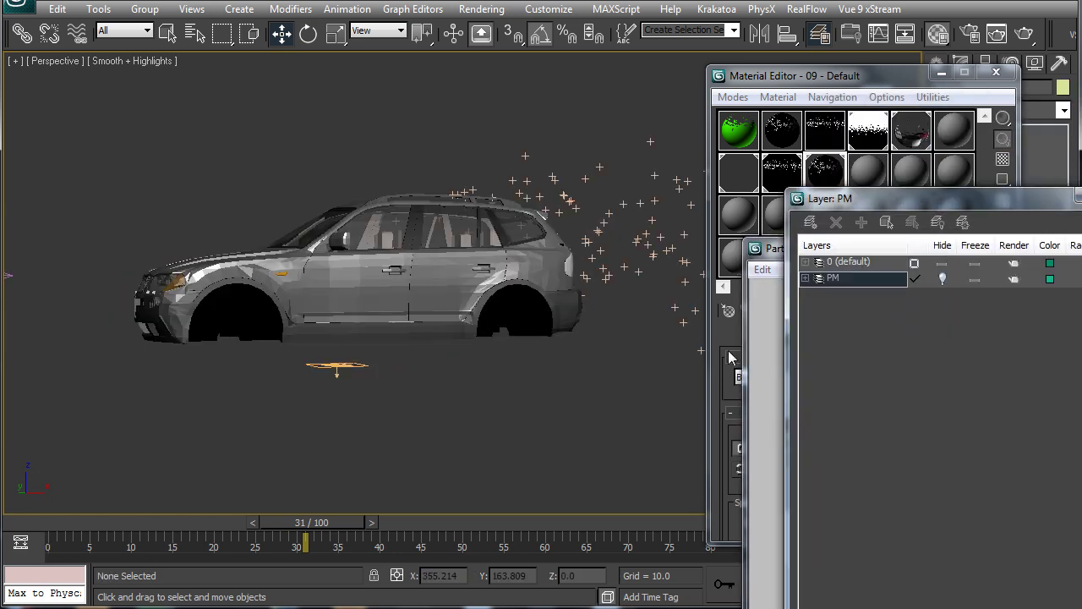
{"action": "middle_click_drag", "start_coordinate": [479, 326], "coordinate": [420, 330], "text": "alt"}
{"action": "key", "text": "alt+w"}
{"action": "left_click", "coordinate": [943, 278]}
- Close the Material Editor, the layer manager and Particle View to clear the perspective viewport
{"action": "left_click", "coordinate": [999, 74]}
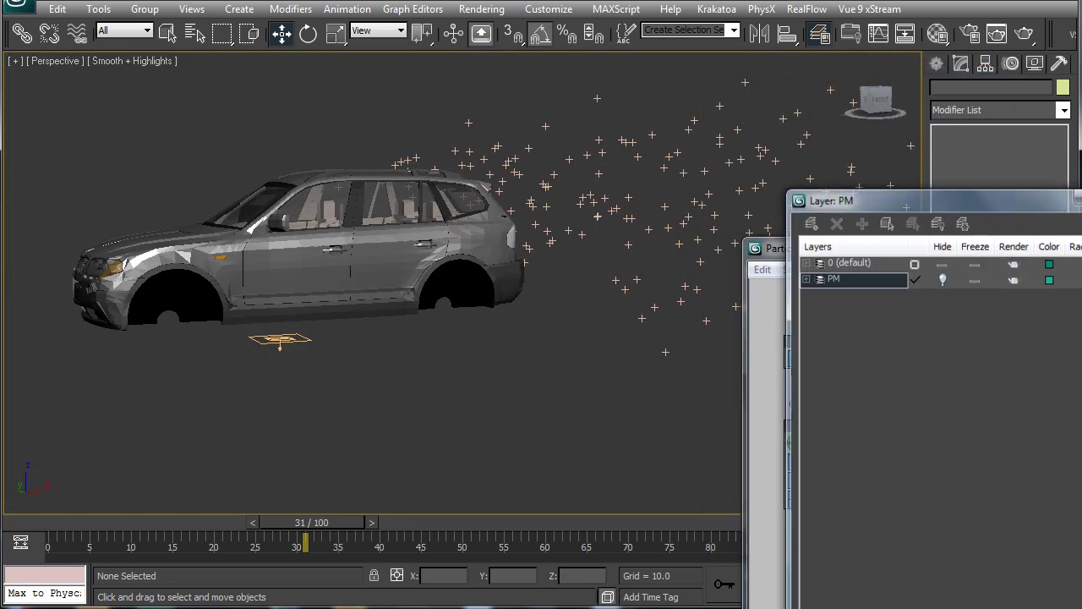
{"action": "left_click", "coordinate": [1078, 196]}
{"action": "left_click_drag", "start_coordinate": [1059, 249], "coordinate": [769, 146]}
{"action": "key", "text": "6"}
- Render the perspective view at frames 60 and 27 to check the car's dissolve
{"action": "left_click_drag", "start_coordinate": [311, 522], "coordinate": [530, 522]}
{"action": "key", "text": "w"}
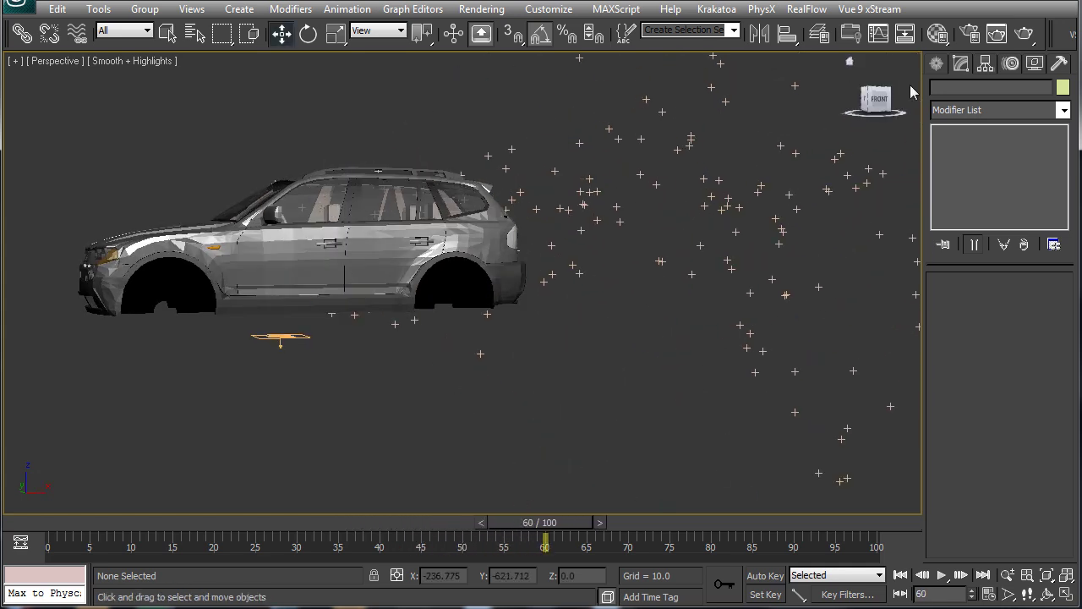
{"action": "left_click", "coordinate": [1024, 33]}
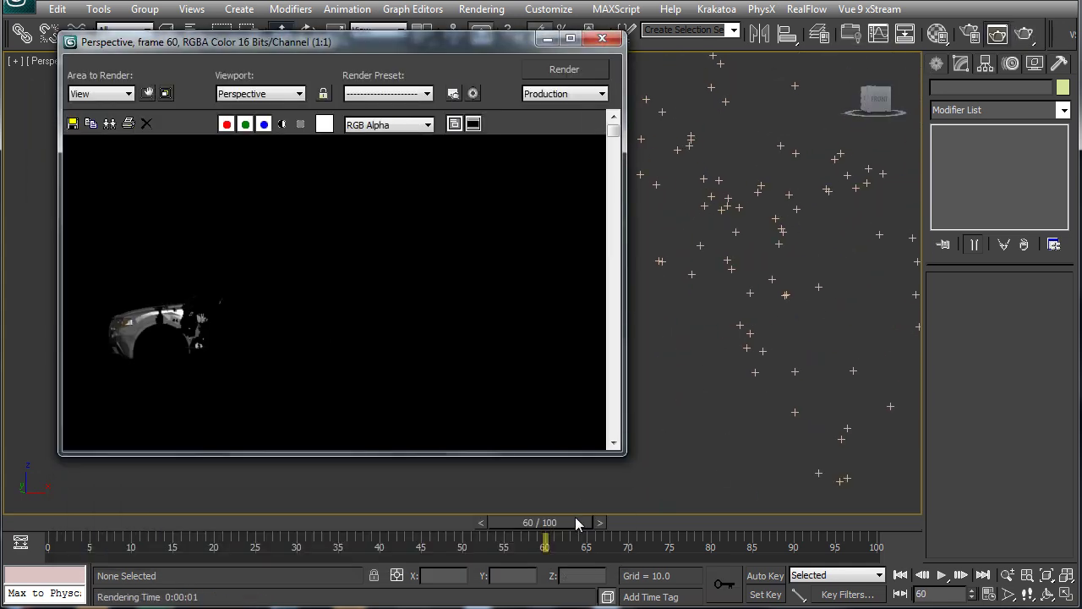
{"action": "left_click_drag", "start_coordinate": [575, 522], "coordinate": [318, 524]}
{"action": "left_click", "coordinate": [580, 67]}
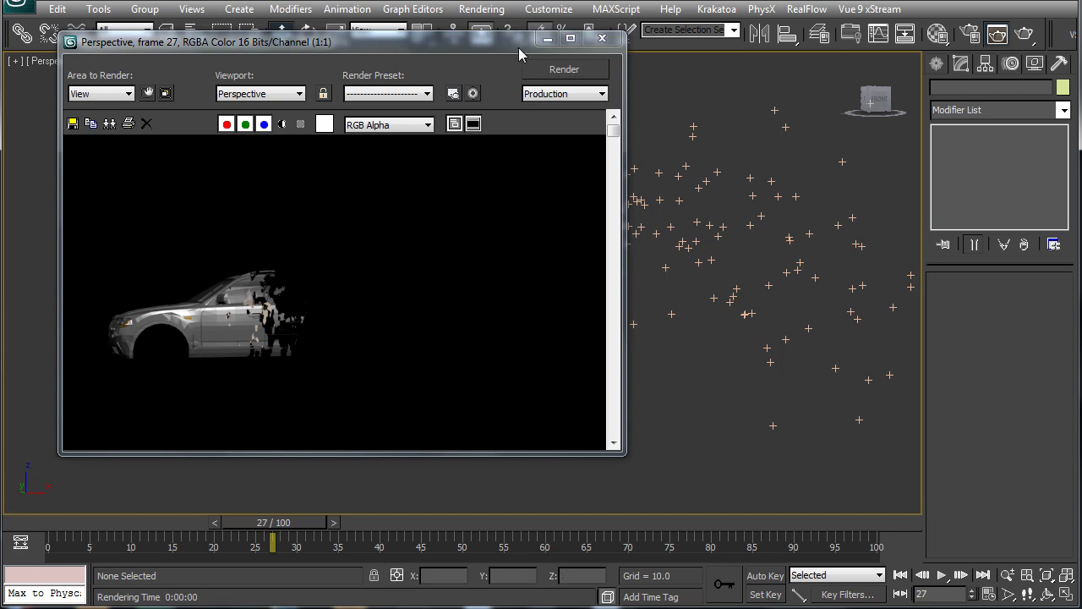
{"action": "left_click", "coordinate": [602, 38]}
- Add a Cube 3D Shape operator to Event 001 and place it above the Display operator
{"action": "key", "text": "6"}
{"action": "right_click", "coordinate": [543, 390]}
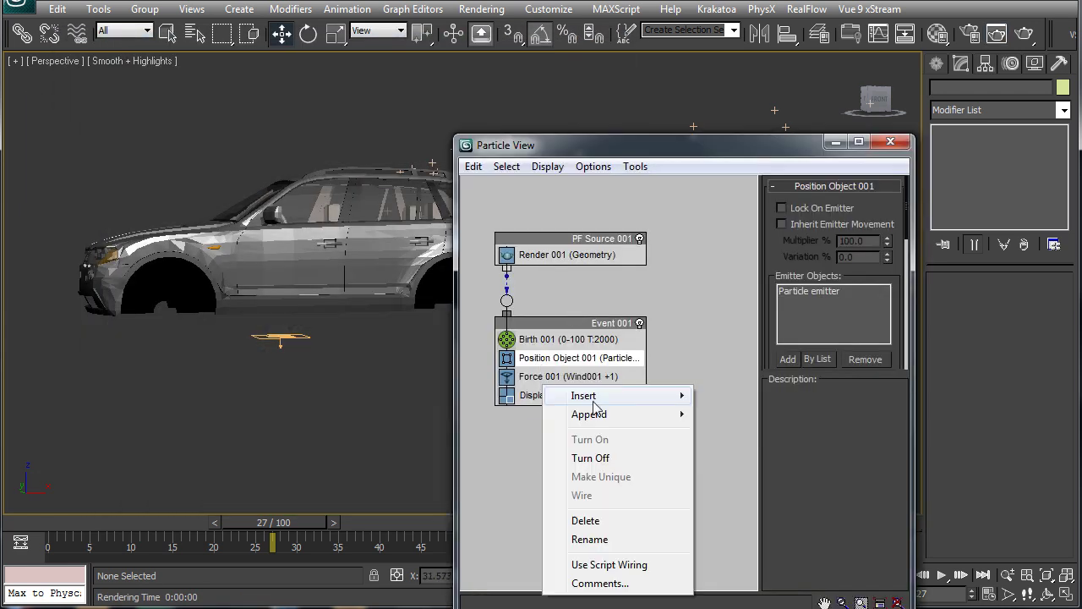
{"action": "mouse_move", "coordinate": [677, 415]}
{"action": "mouse_move", "coordinate": [711, 414]}
{"action": "left_click", "coordinate": [876, 573]}
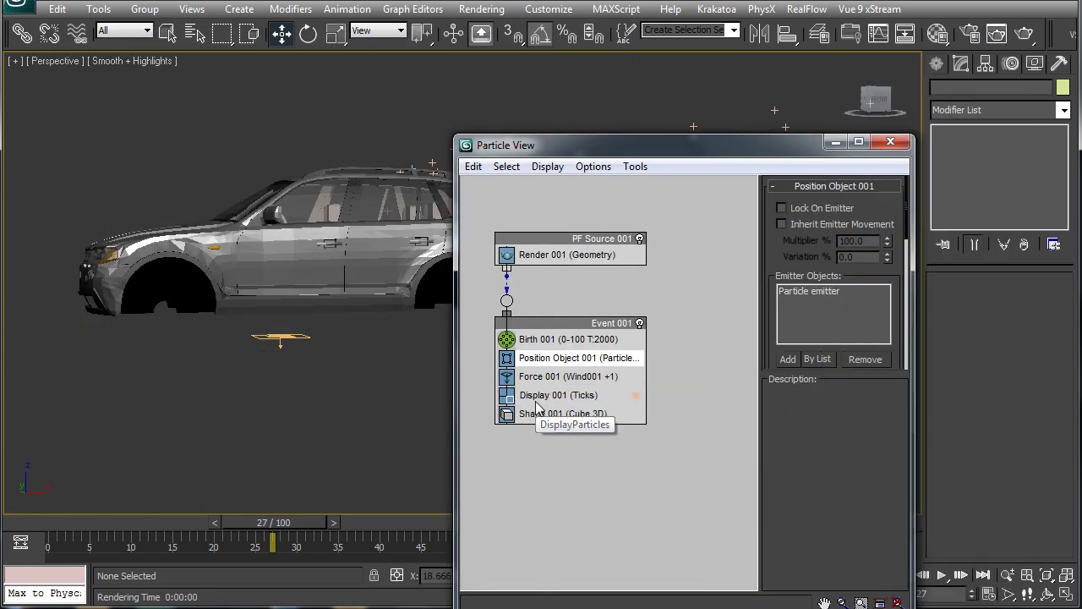
{"action": "left_click_drag", "start_coordinate": [541, 413], "coordinate": [538, 386]}
- Set the Display 001 type to Geometry and reduce the cube size in Shape 001
{"action": "left_click", "coordinate": [558, 414]}
{"action": "left_click", "coordinate": [854, 209]}
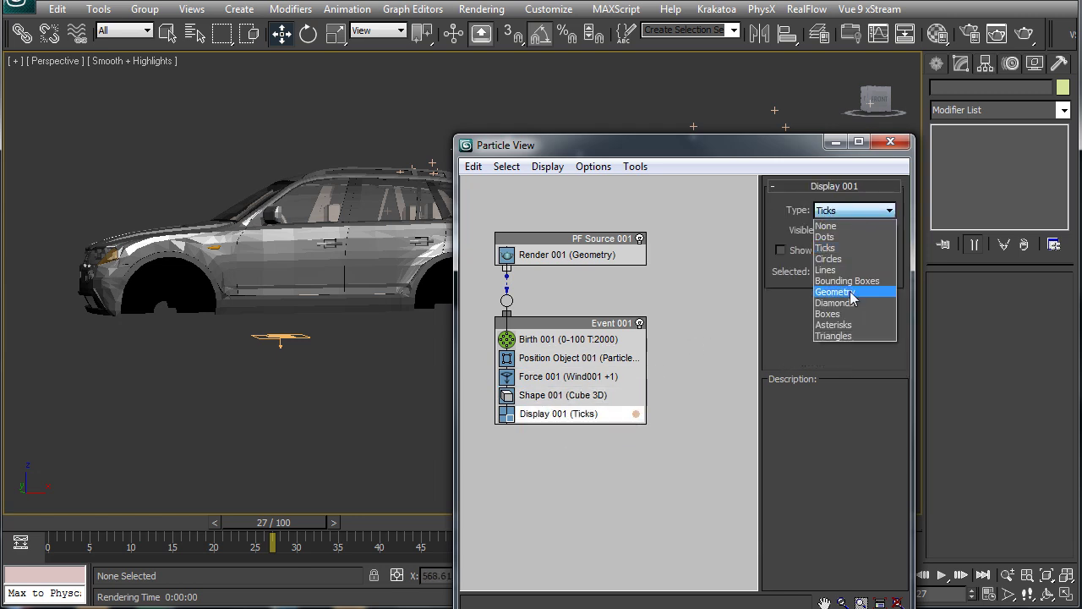
{"action": "left_click", "coordinate": [851, 290]}
{"action": "left_click", "coordinate": [592, 394]}
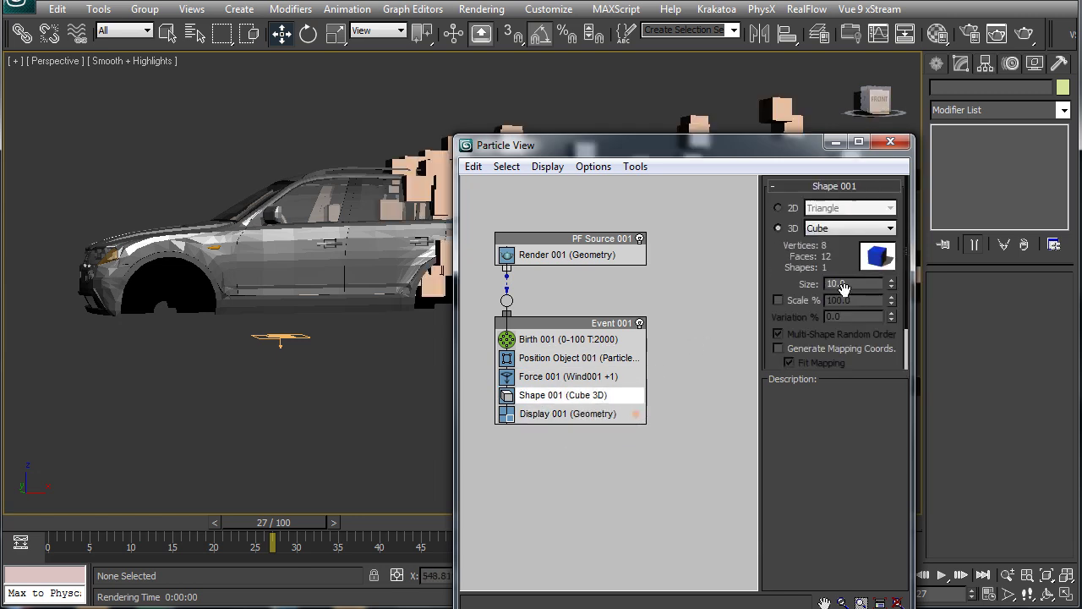
{"action": "left_click", "coordinate": [890, 141]}
- Render the perspective view at frames 56, 23 and 11 to check the cubes streaming off the dissolving car
{"action": "left_click_drag", "start_coordinate": [260, 522], "coordinate": [512, 482]}
{"action": "left_click", "coordinate": [1025, 34]}
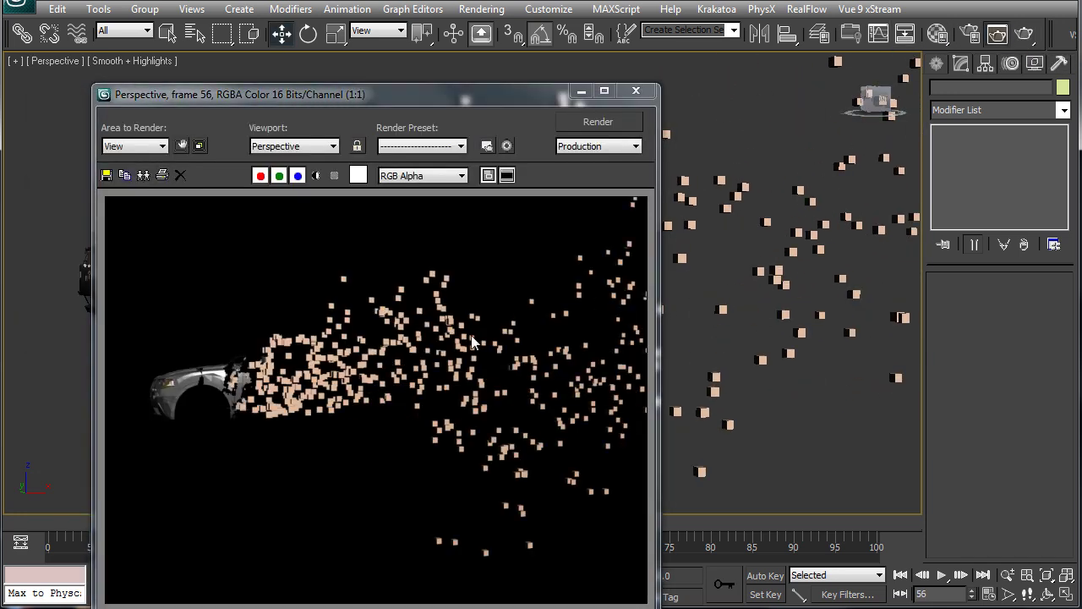
{"action": "left_click_drag", "start_coordinate": [491, 93], "coordinate": [495, 34]}
{"action": "left_click_drag", "start_coordinate": [655, 550], "coordinate": [655, 484]}
{"action": "left_click_drag", "start_coordinate": [541, 523], "coordinate": [163, 522]}
{"action": "left_click", "coordinate": [1024, 34]}
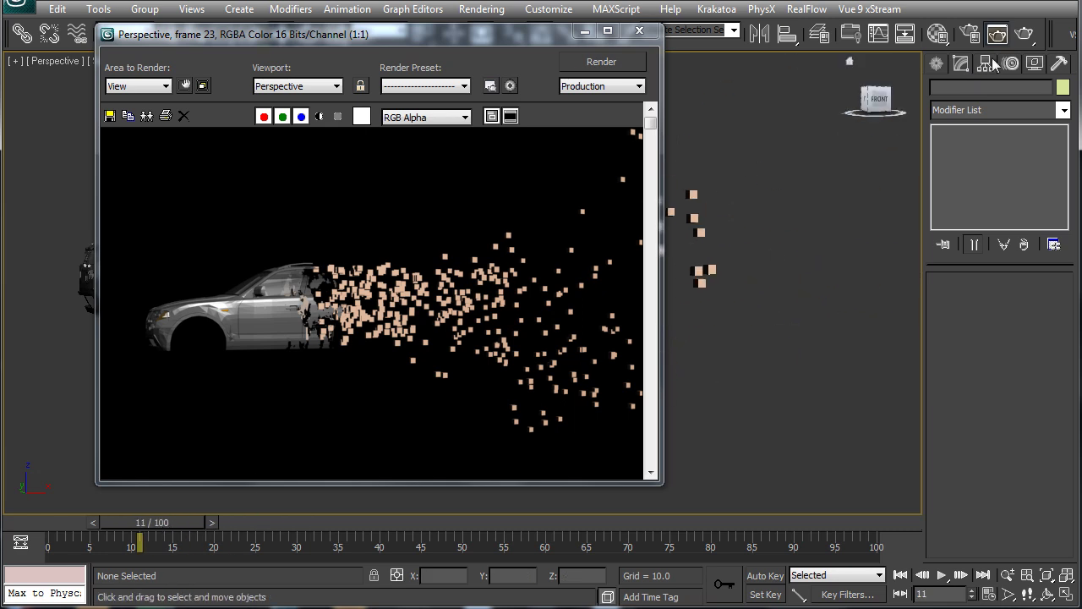
{"action": "left_click", "coordinate": [1024, 34]}
{"action": "left_click", "coordinate": [640, 31]}
- Unhide all objects while keeping the hidden layers hidden
{"action": "right_click", "coordinate": [320, 374]}
{"action": "left_click", "coordinate": [402, 304]}
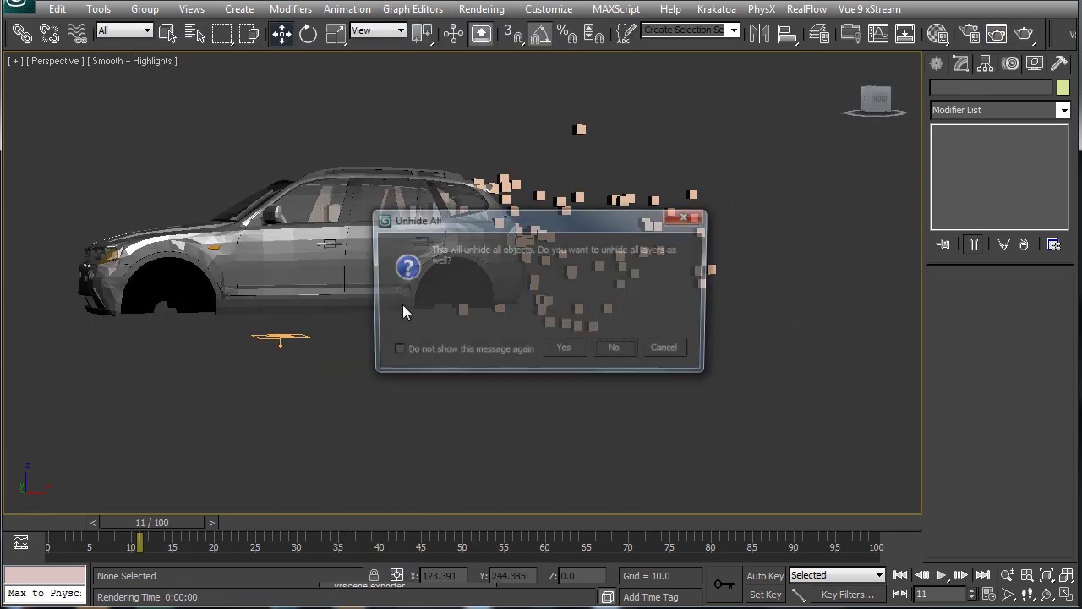
{"action": "left_click", "coordinate": [601, 350]}
- Select the BMW_X3_2 body, advance the animation and render the complete car with its particles from a rear three-quarter view
{"action": "middle_click_drag", "start_coordinate": [488, 407], "coordinate": [582, 415]}
{"action": "left_click", "coordinate": [448, 281]}
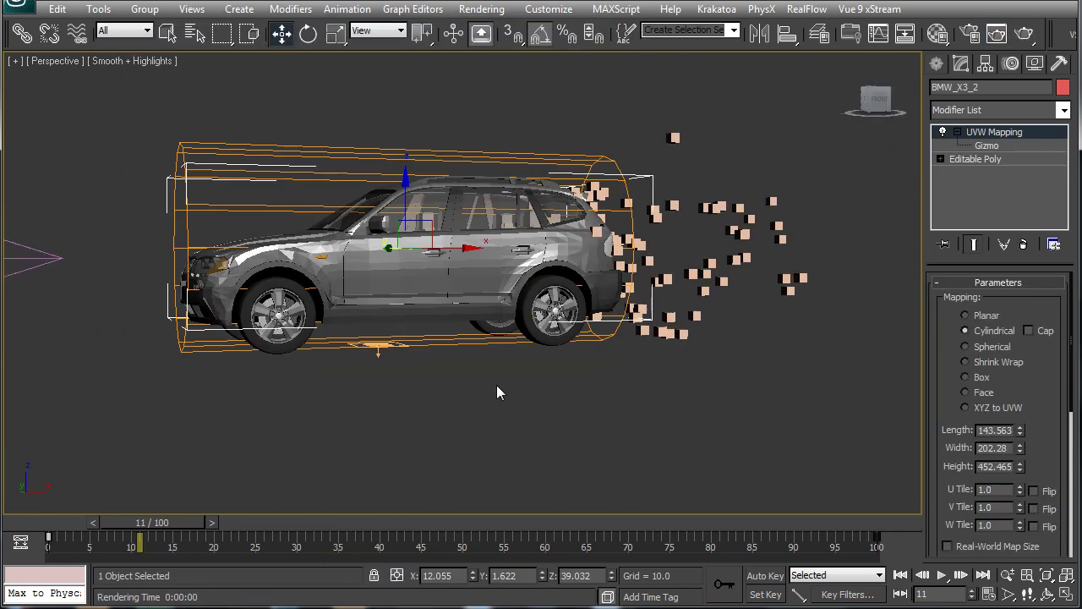
{"action": "middle_click_drag", "start_coordinate": [497, 385], "coordinate": [488, 427], "text": "alt"}
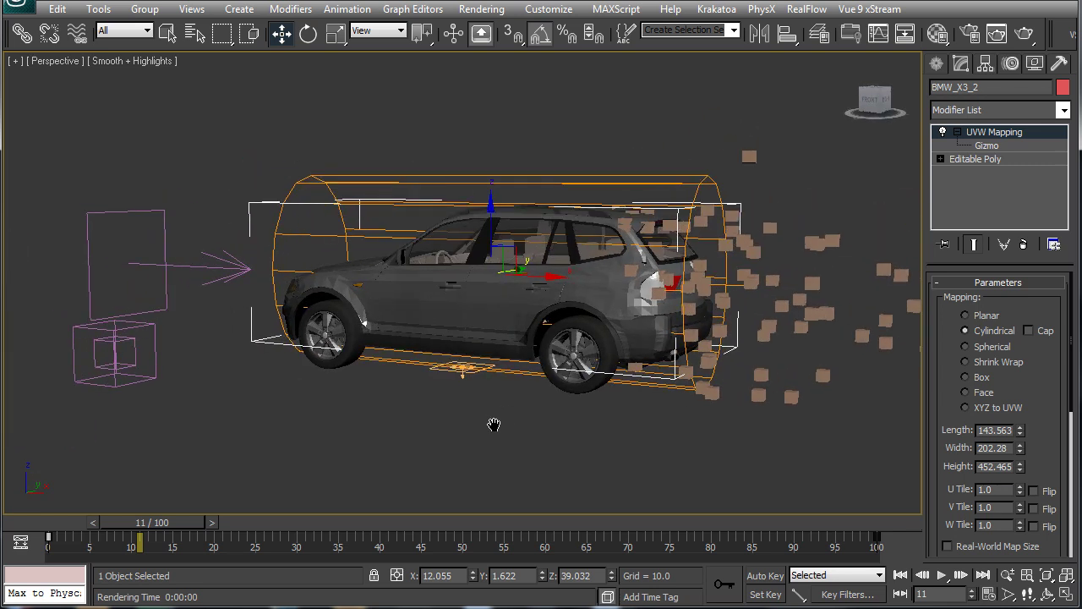
{"action": "scroll", "coordinate": [489, 427], "scroll_direction": "down", "scroll_amount": 4}
{"action": "left_click_drag", "start_coordinate": [152, 525], "coordinate": [440, 539]}
{"action": "key", "text": "w"}
{"action": "left_click", "coordinate": [1018, 37]}
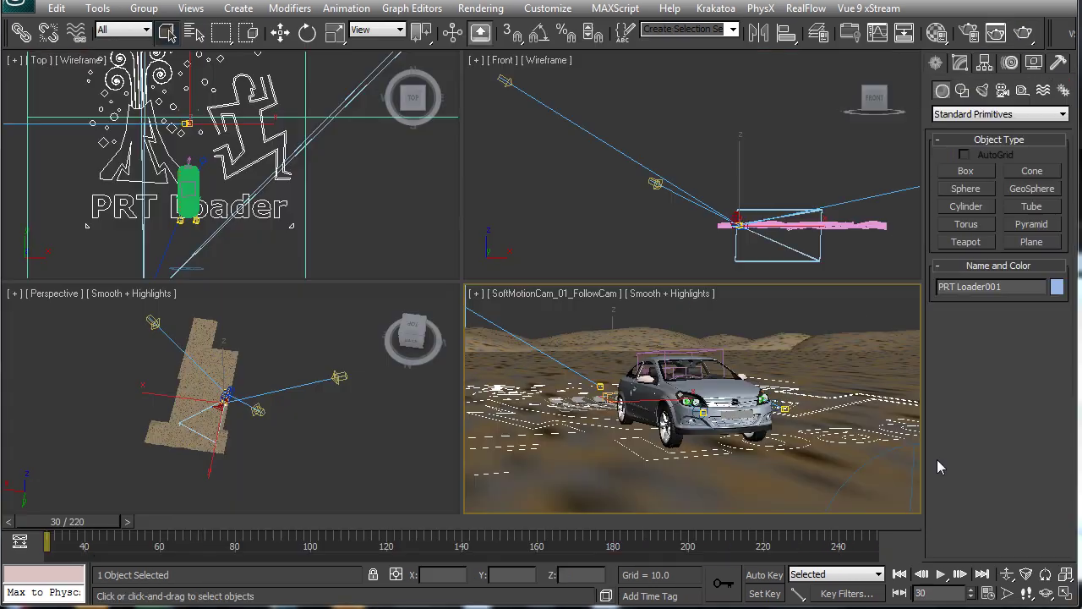
- Maximize the SoftMotionCam_01_FollowCam view, select PRT Loader001 and turn off viewport loading of its two particle file sequences
{"action": "left_click", "coordinate": [578, 319]}
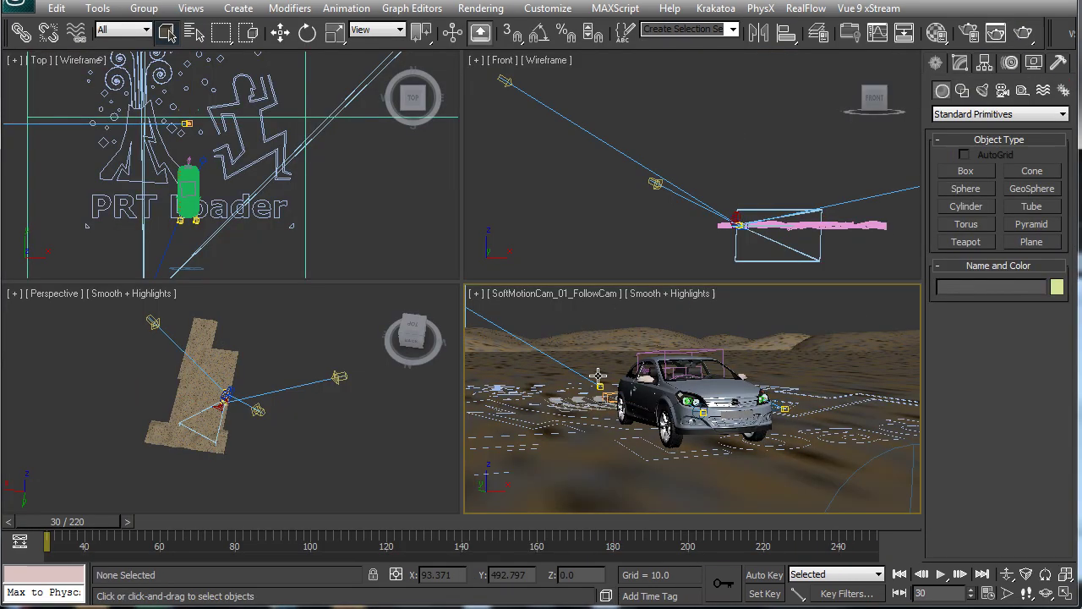
{"action": "key", "text": "alt+w"}
{"action": "left_click", "coordinate": [439, 399]}
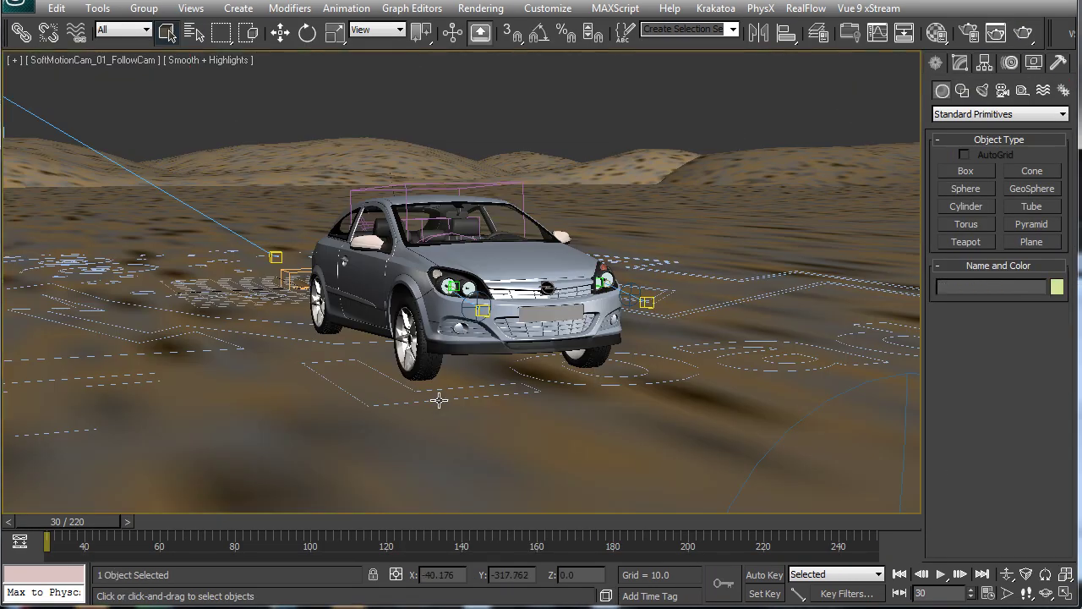
{"action": "left_click", "coordinate": [412, 403]}
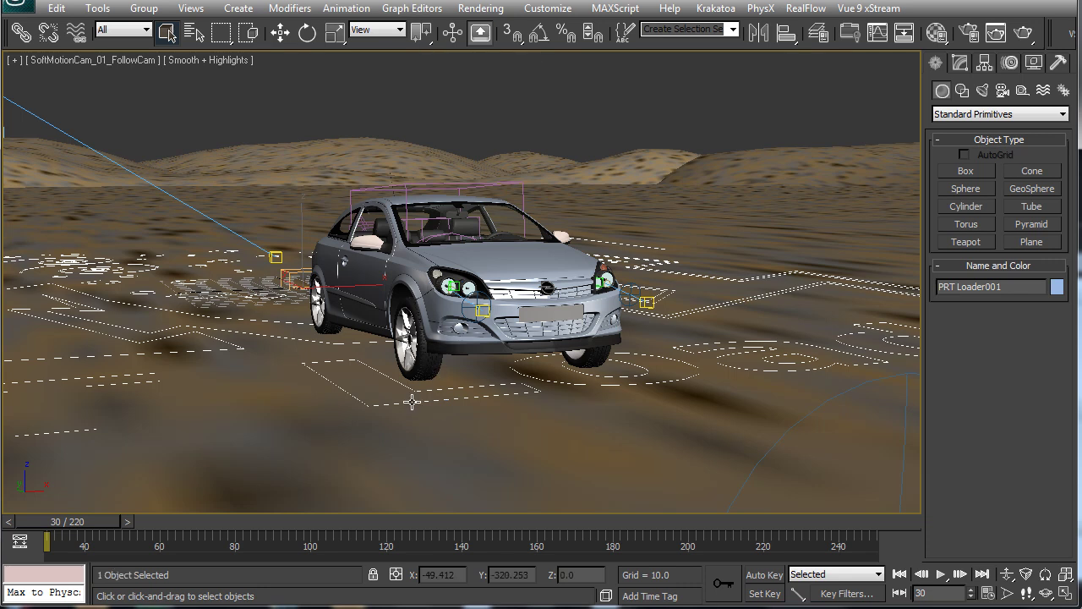
{"action": "left_click", "coordinate": [959, 63]}
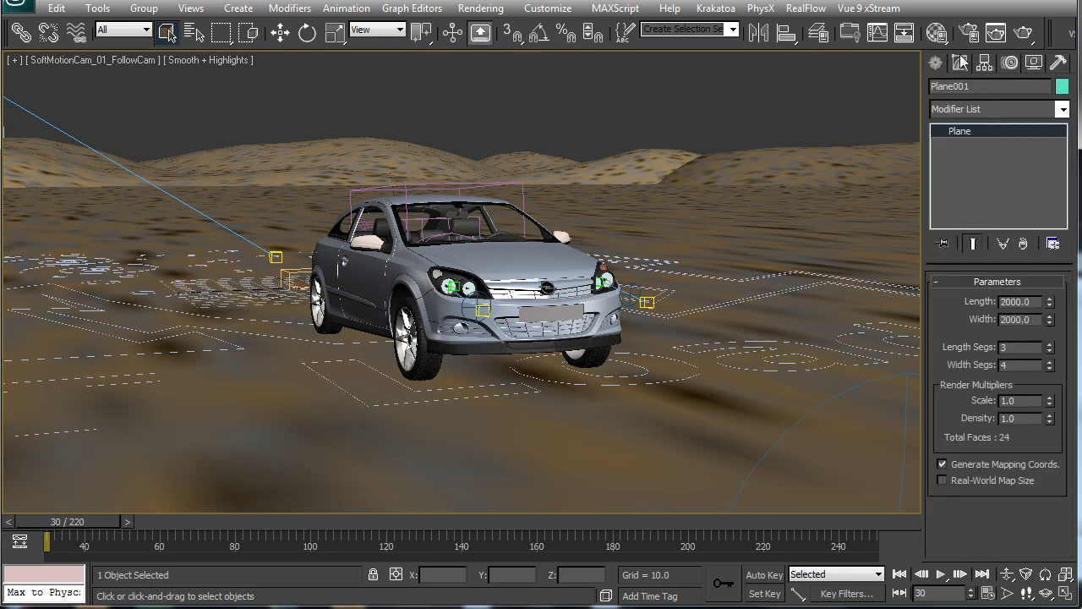
{"action": "left_click", "coordinate": [472, 399]}
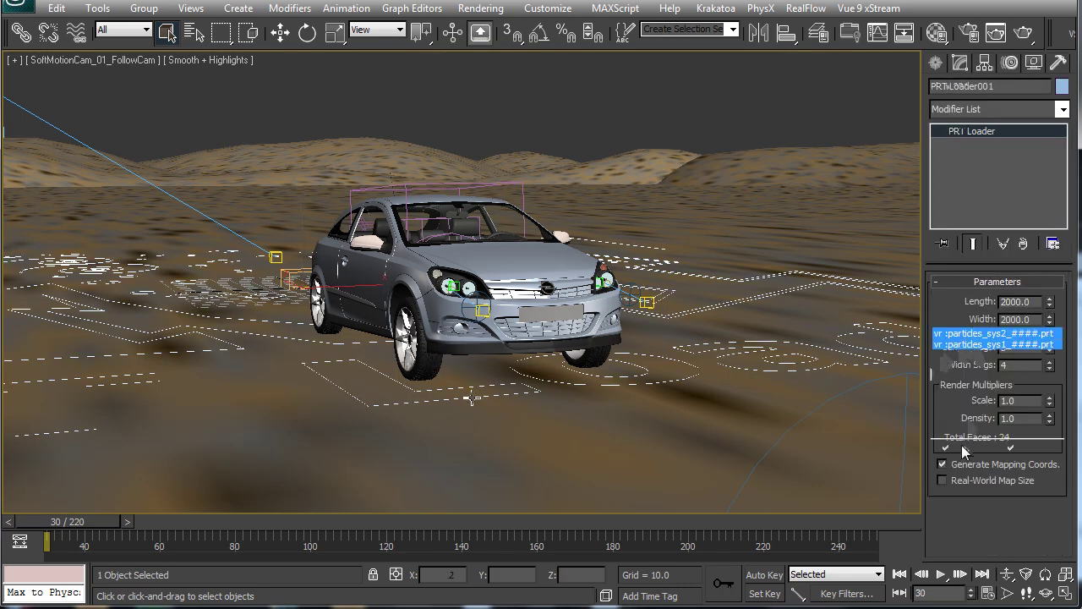
- Scrub through the car chase animation and inspect the nano chase flow in Particle View
{"action": "left_click_drag", "start_coordinate": [93, 535], "coordinate": [746, 533]}
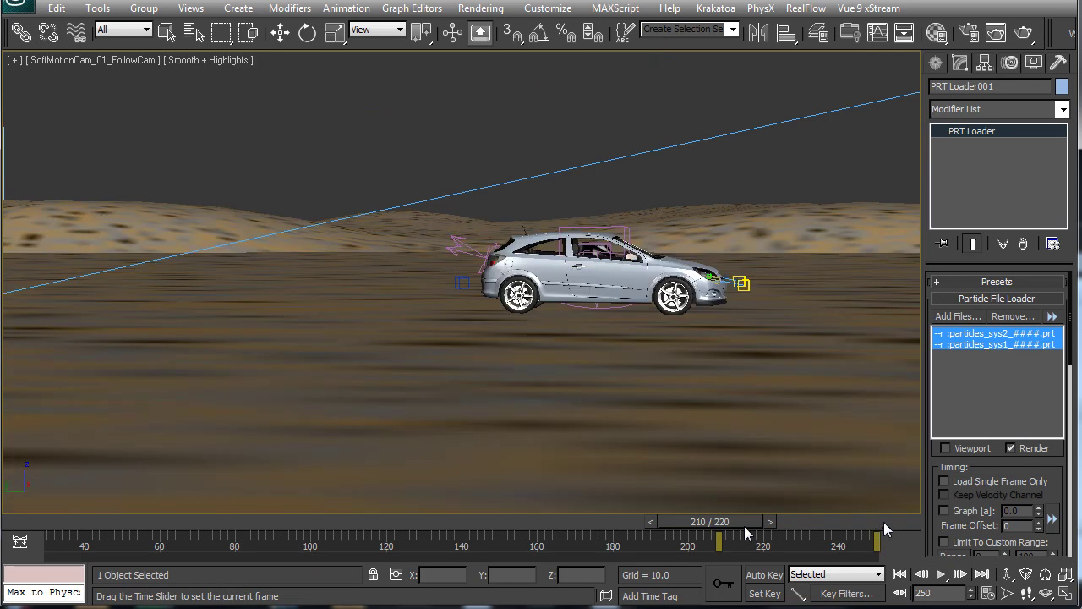
{"action": "left_click_drag", "start_coordinate": [883, 522], "coordinate": [291, 518]}
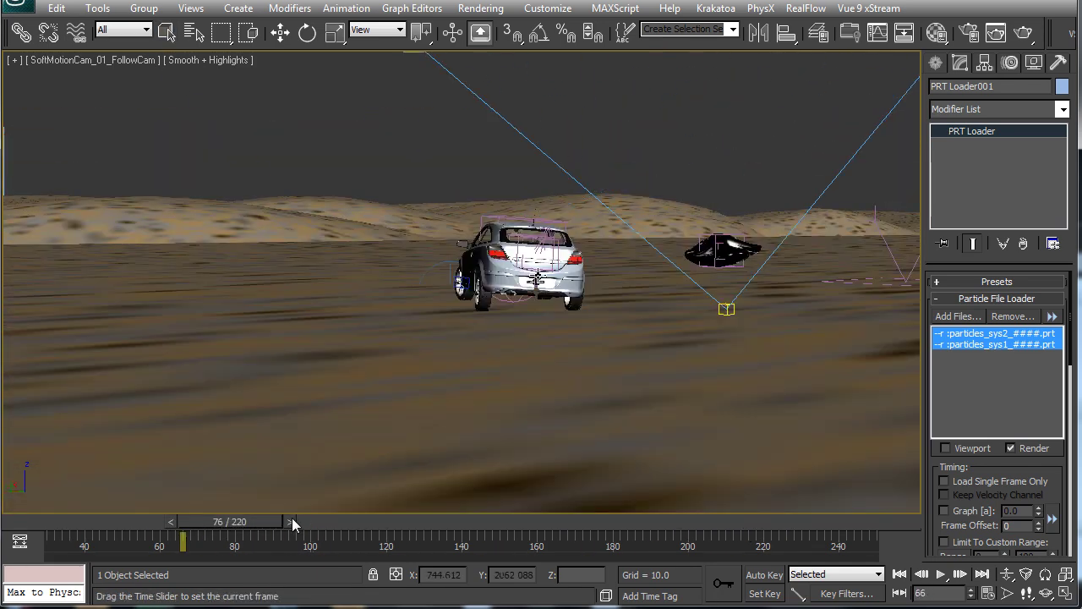
{"action": "key", "text": "6"}
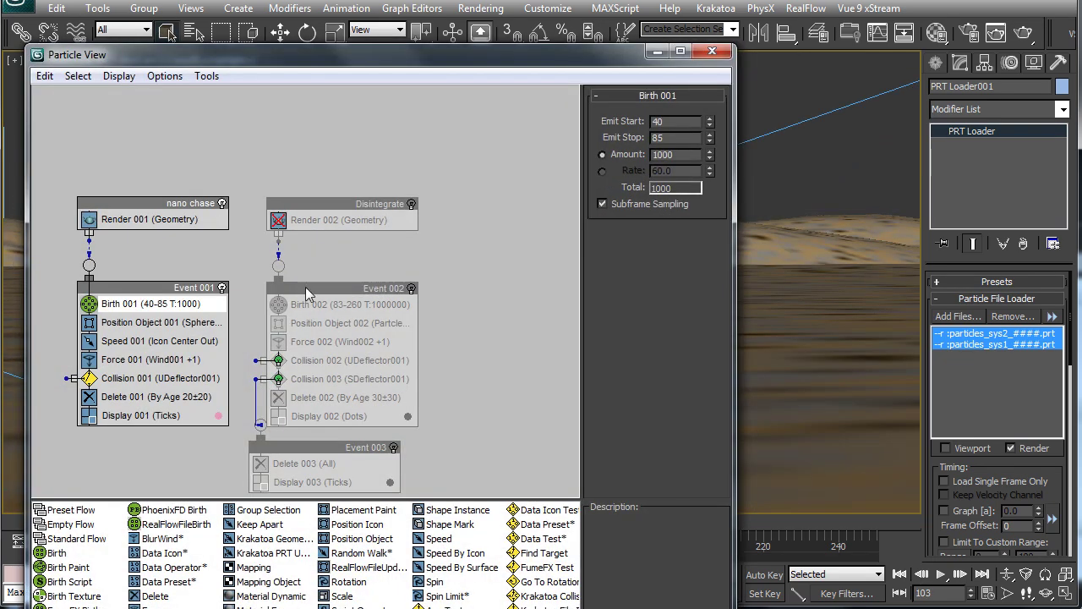
{"action": "left_click_drag", "start_coordinate": [441, 64], "coordinate": [407, 580]}
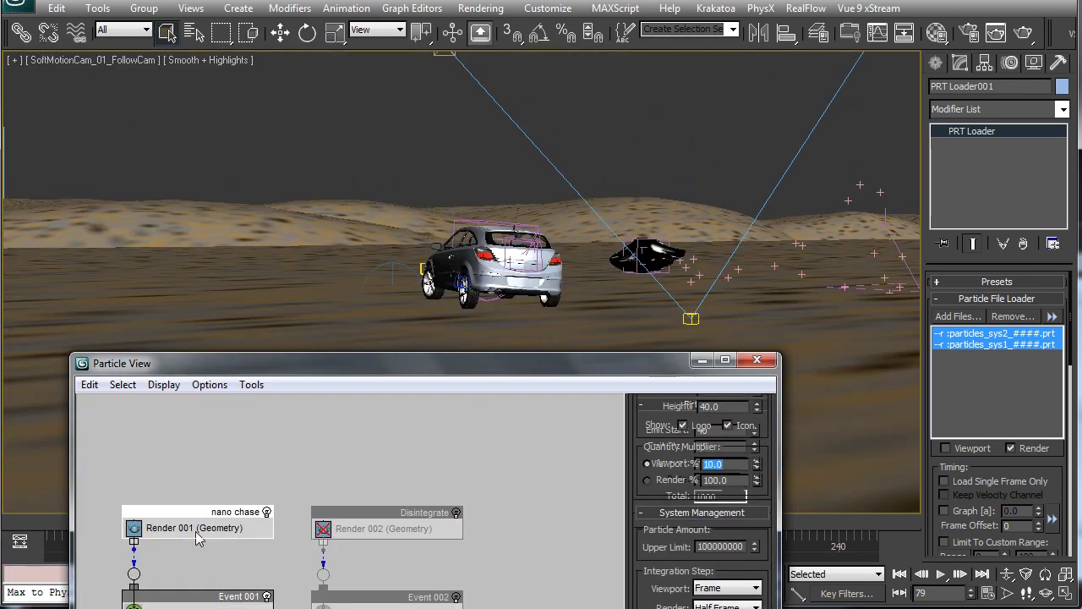
{"action": "key", "text": "6"}
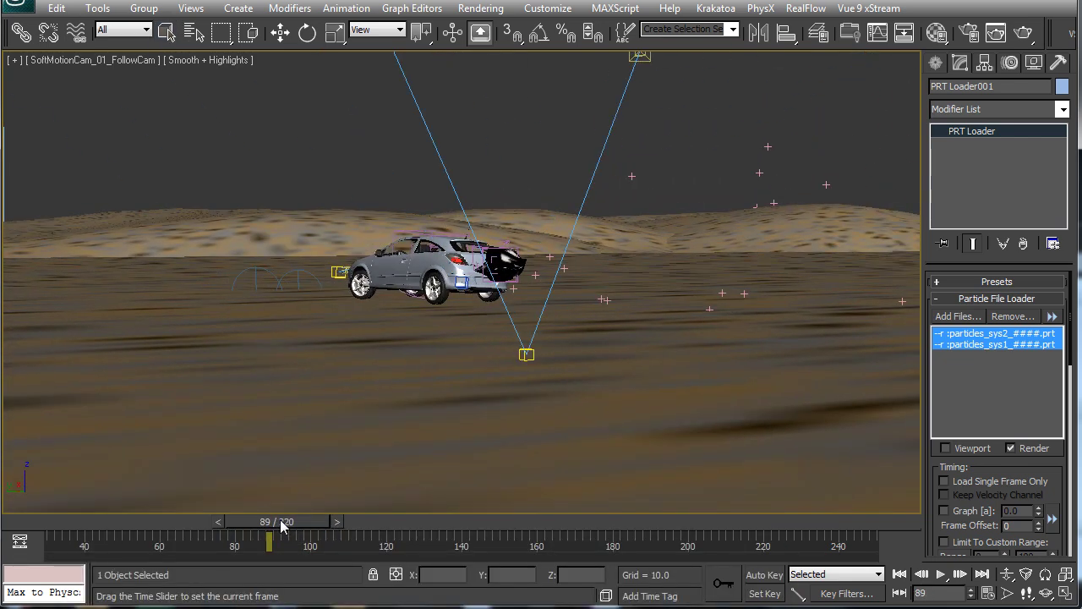
- Switch from the nano chase flow to the Disintegrate flow and open its Viewport % quantity multiplier for editing
{"action": "left_click_drag", "start_coordinate": [279, 523], "coordinate": [273, 529]}
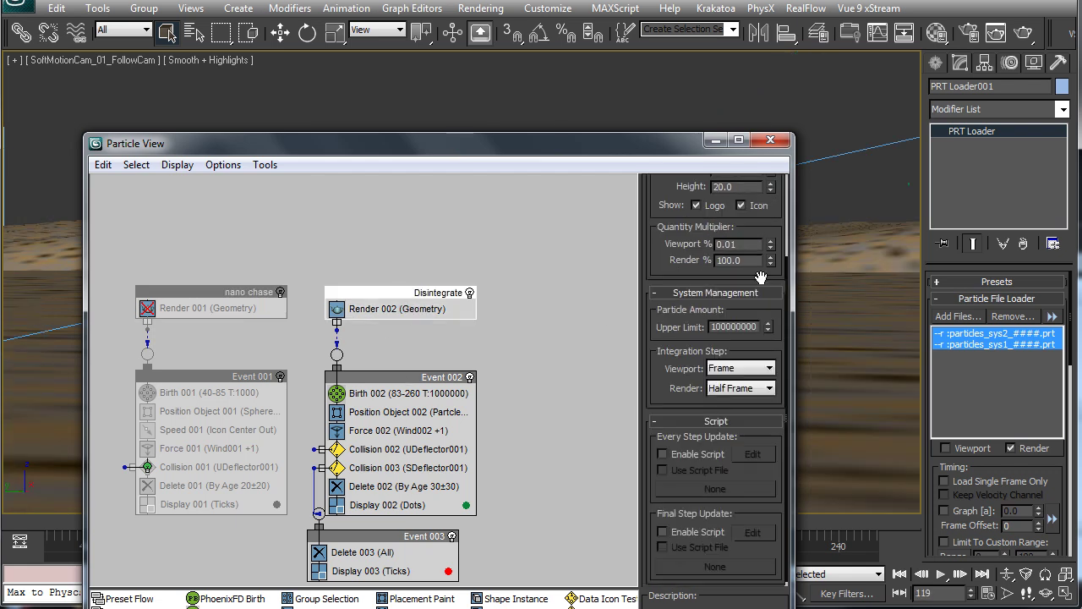
{"action": "double_click", "coordinate": [725, 243]}
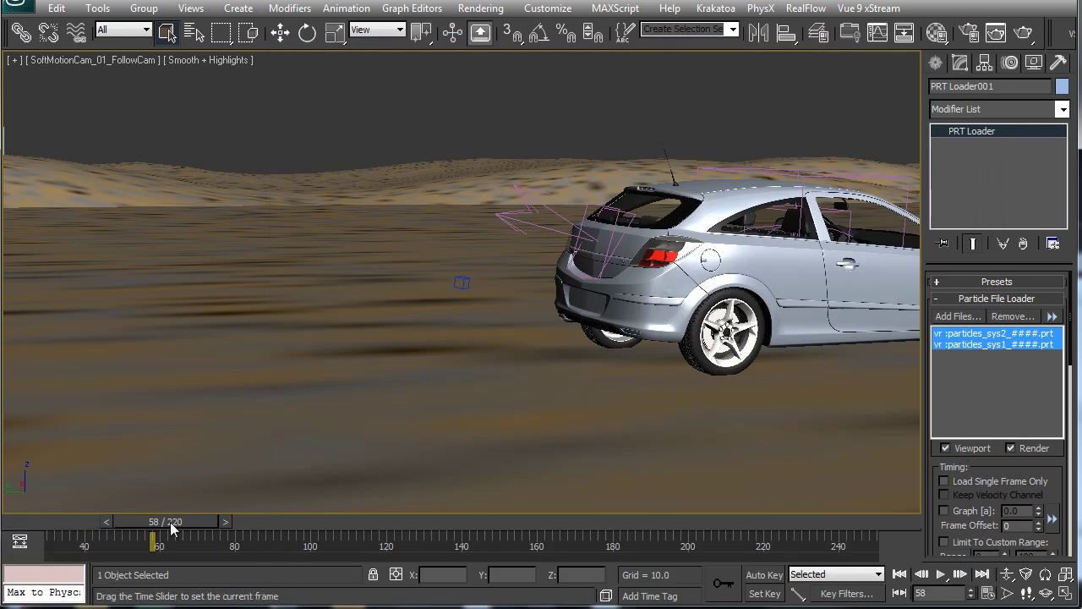
- Load the car's Blend material into an empty material slot at frame 226 and move the animation back to frame 171
{"action": "left_click_drag", "start_coordinate": [171, 529], "coordinate": [786, 528]}
{"action": "key", "text": "q"}
{"action": "key", "text": "m"}
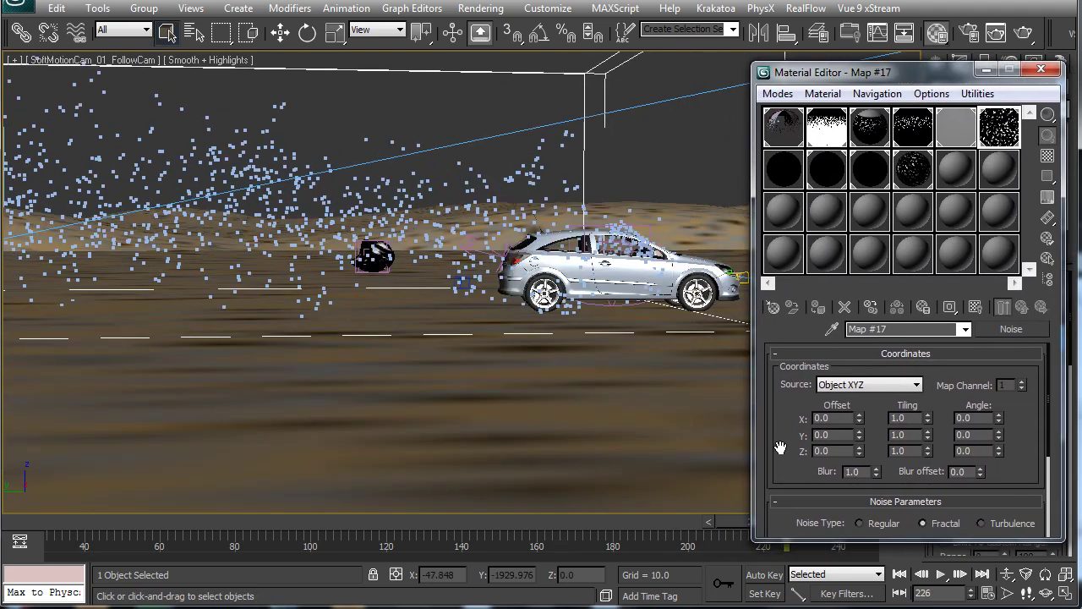
{"action": "left_click", "coordinate": [783, 211]}
{"action": "left_click", "coordinate": [605, 250]}
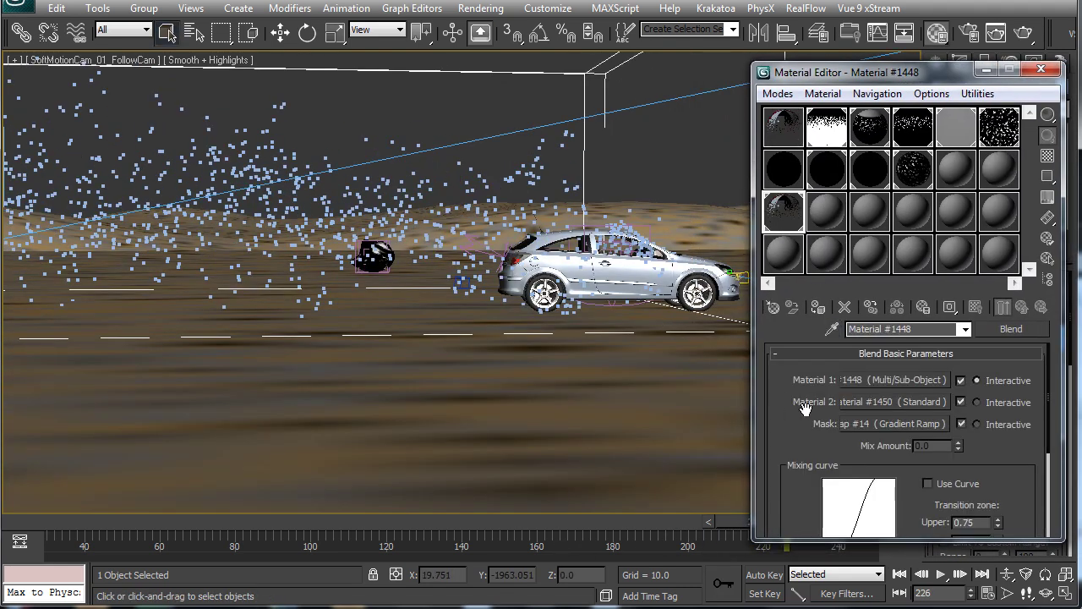
{"action": "left_click_drag", "start_coordinate": [739, 522], "coordinate": [545, 522]}
{"action": "left_click", "coordinate": [1040, 69]}
- Examine Krakatoa's matte objects, motion blur, lighting density and global override settings
{"action": "left_click", "coordinate": [715, 8]}
{"action": "left_click", "coordinate": [728, 28]}
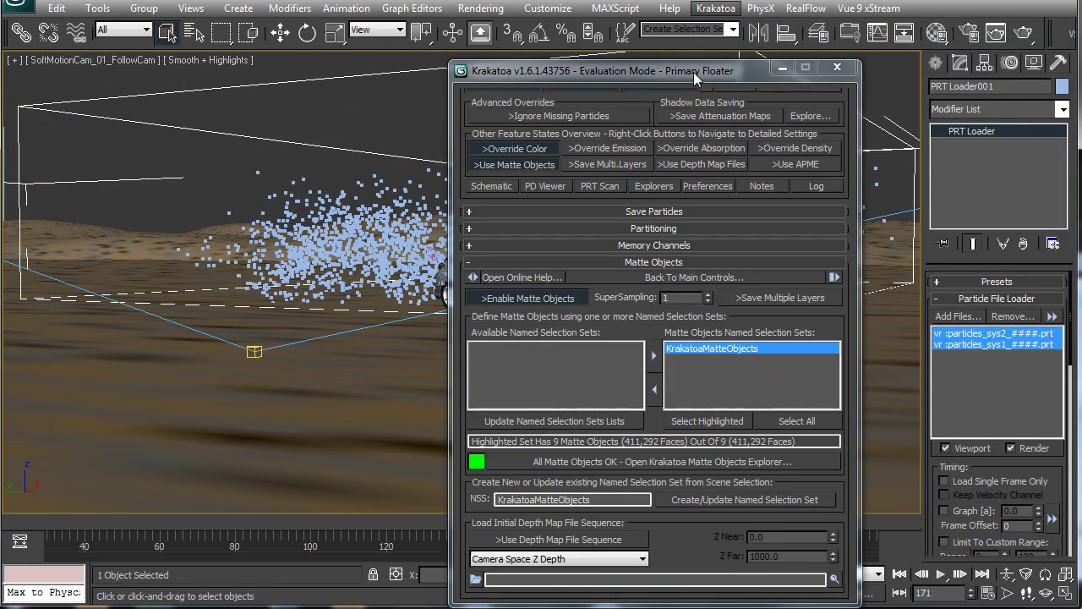
{"action": "left_click_drag", "start_coordinate": [621, 70], "coordinate": [202, 47]}
{"action": "scroll", "coordinate": [207, 317], "scroll_direction": "down", "scroll_amount": 2}
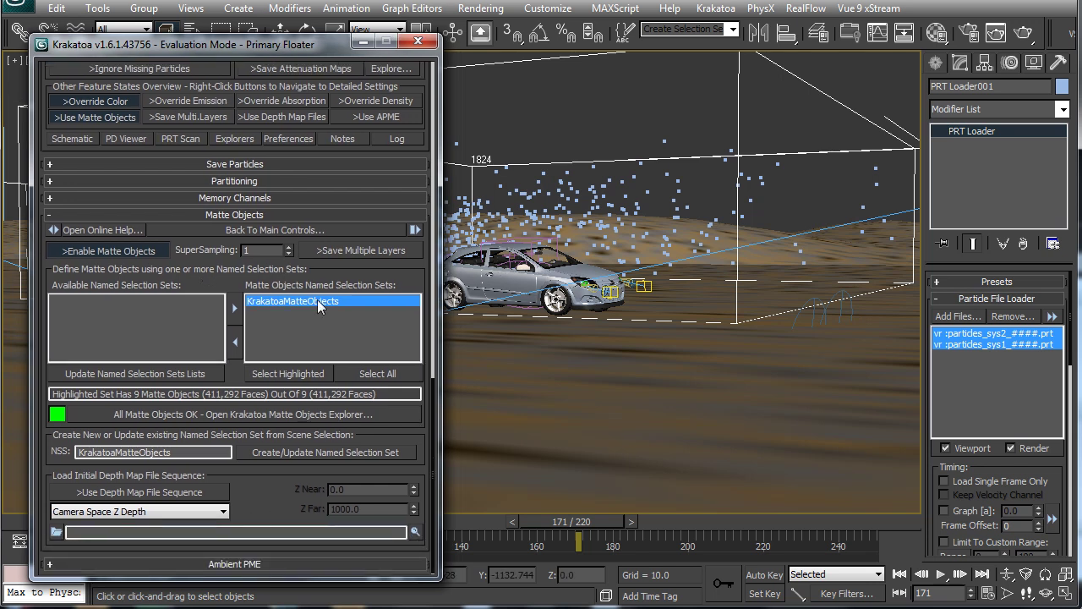
{"action": "scroll", "coordinate": [283, 269], "scroll_direction": "up", "scroll_amount": 10}
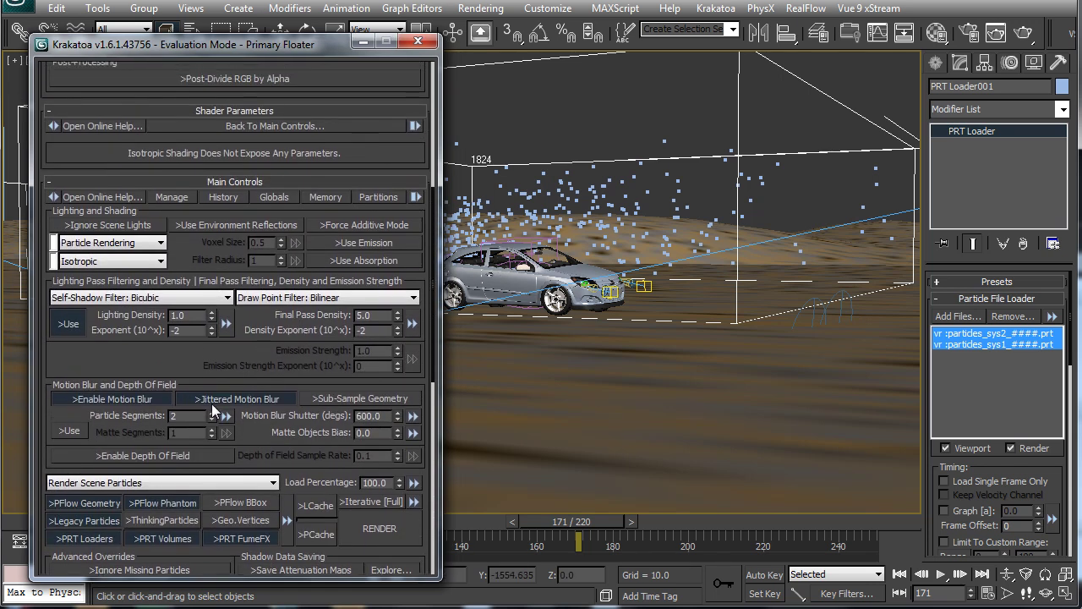
{"action": "scroll", "coordinate": [260, 374], "scroll_direction": "up", "scroll_amount": 1}
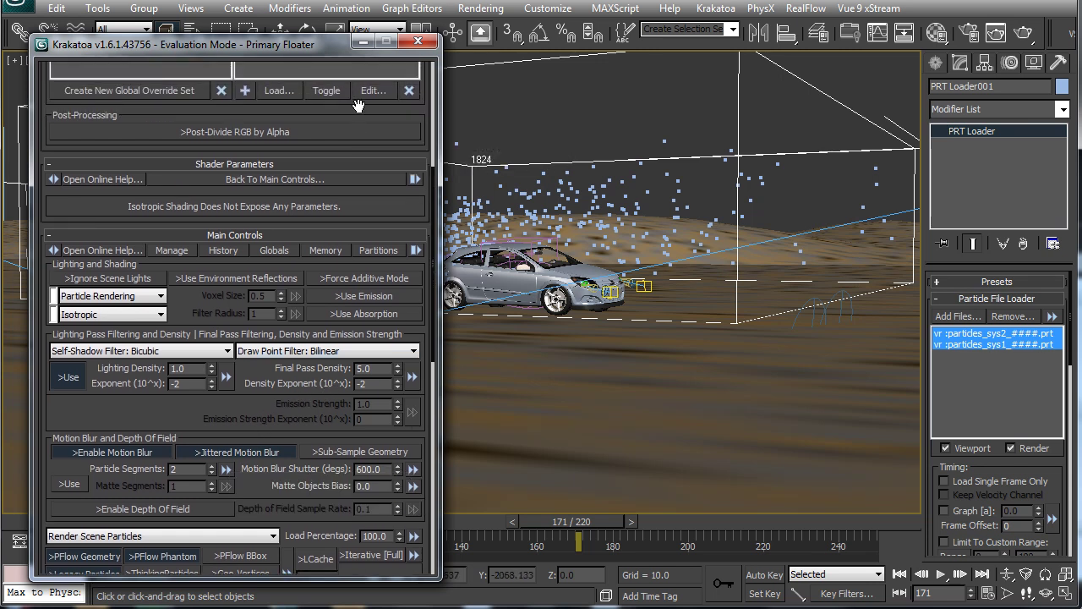
{"action": "scroll", "coordinate": [364, 98], "scroll_direction": "up", "scroll_amount": 4}
{"action": "scroll", "coordinate": [397, 75], "scroll_direction": "down", "scroll_amount": 1}
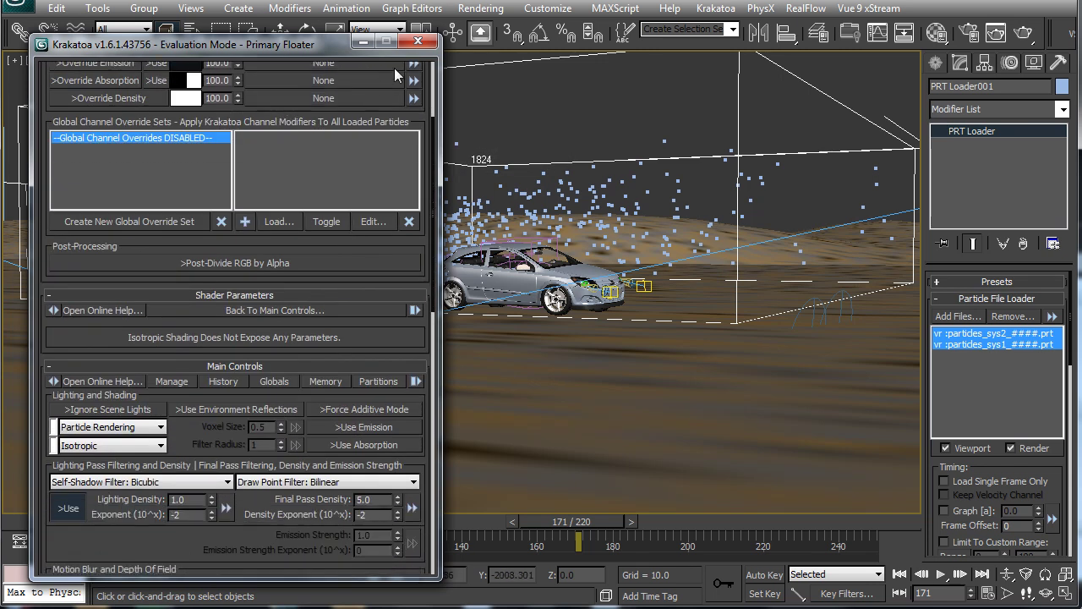
{"action": "left_click", "coordinate": [418, 41]}
- Restore the four-view layout, select the Direct001 light in the Front view and expand its intensity, color and attenuation settings
{"action": "key", "text": "alt+w"}
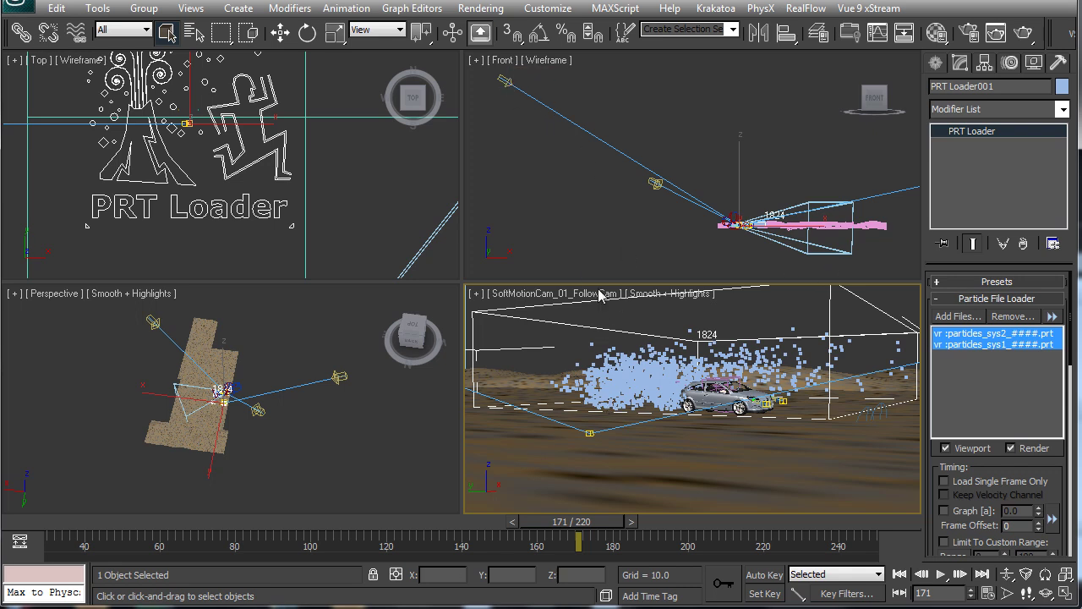
{"action": "left_click", "coordinate": [505, 82]}
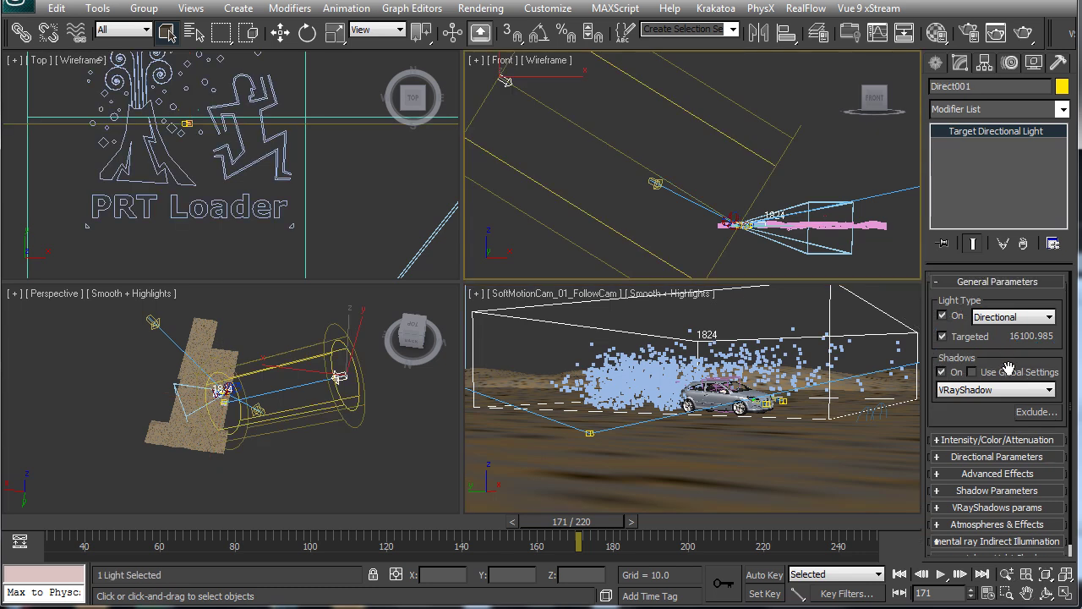
{"action": "left_click", "coordinate": [997, 440]}
- Advance the animation to frame 222 and maximize the SoftMotionCam_01_FollowCam view
{"action": "left_click_drag", "start_coordinate": [547, 522], "coordinate": [753, 523]}
{"action": "left_click", "coordinate": [691, 471]}
{"action": "key", "text": "alt+w"}
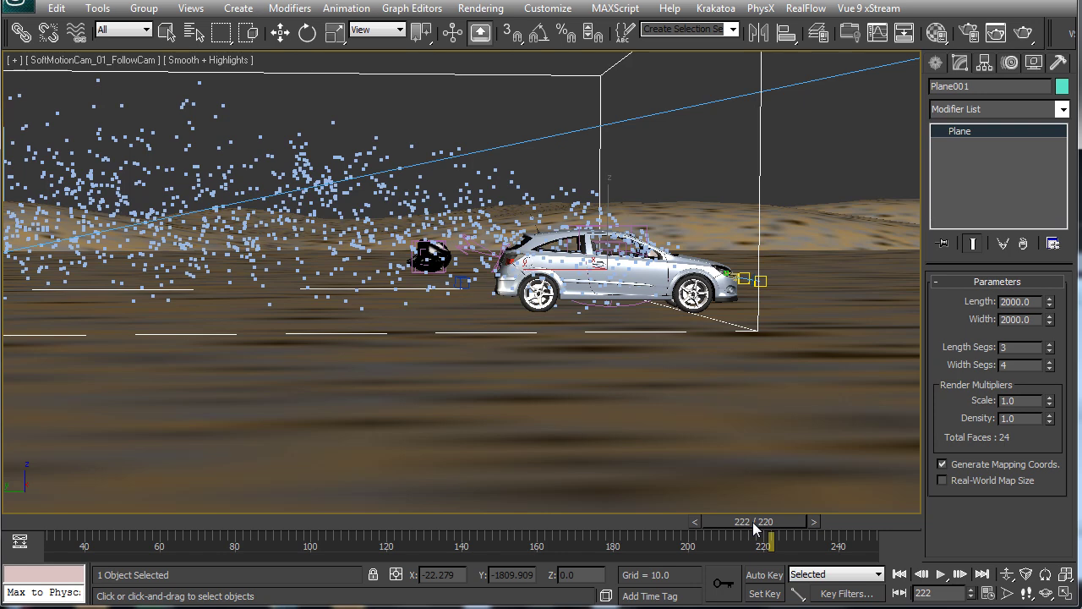